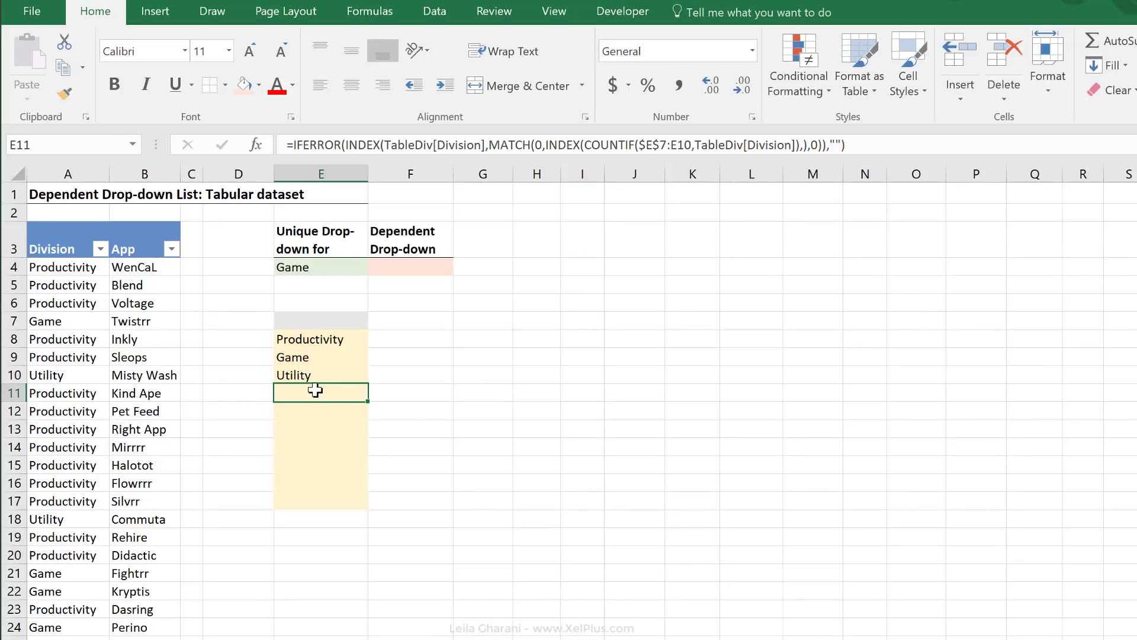
- Choose Productivity from the division drop-down list in cell E4
left_click(309, 268)
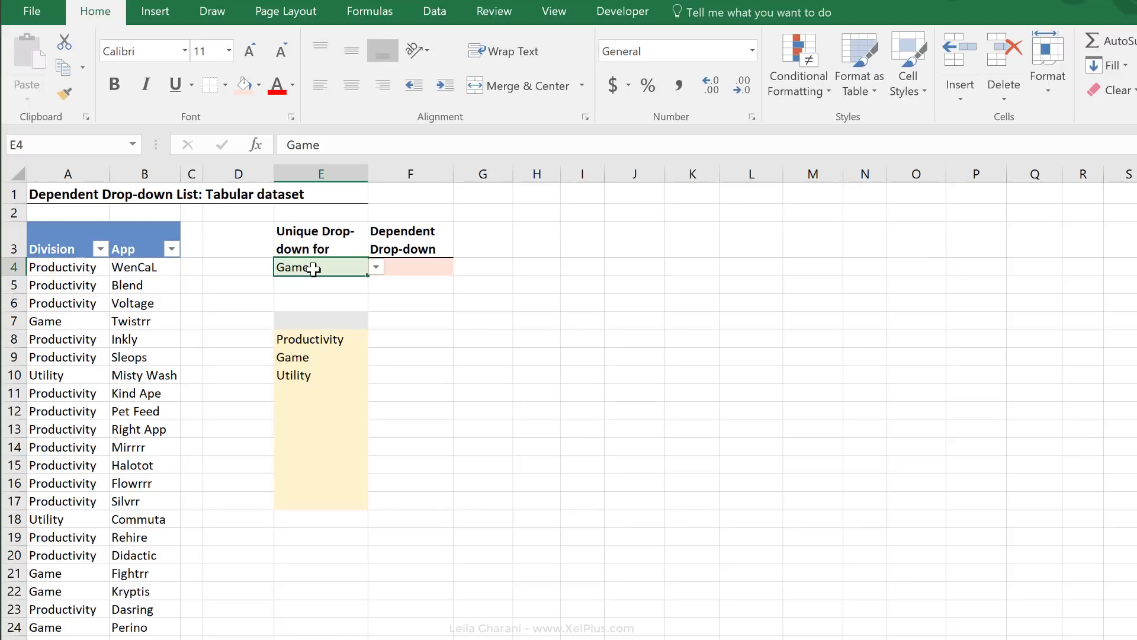
key("Right")
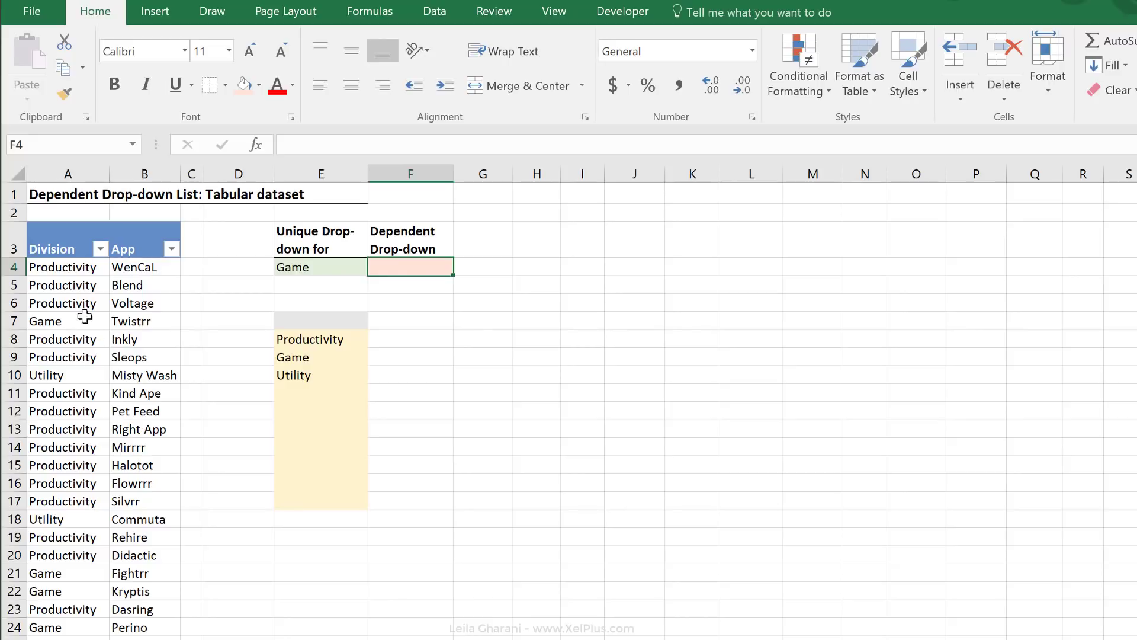
left_click(292, 273)
left_click(376, 268)
left_click(355, 283)
left_click(398, 265)
left_click_drag(334, 339, 338, 379)
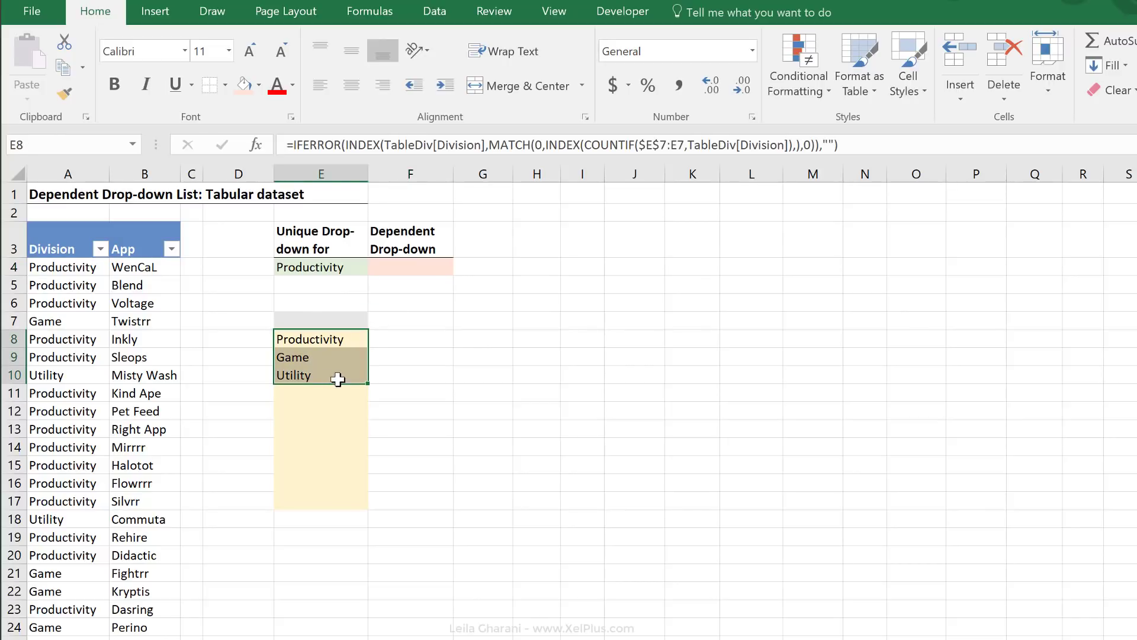
left_click(393, 342)
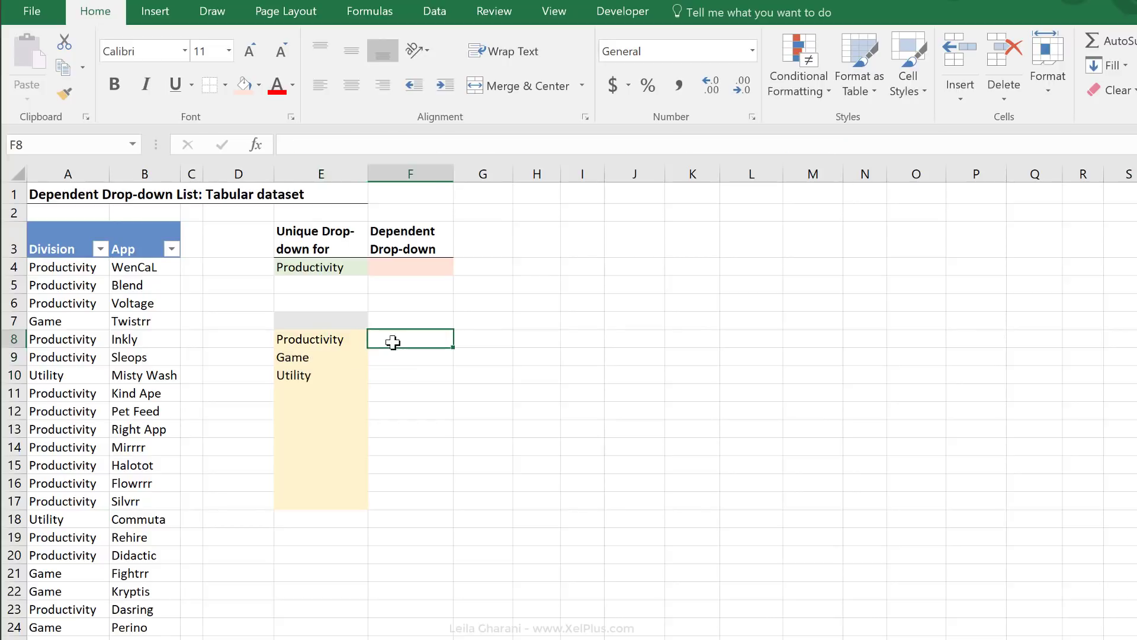
left_click(418, 272)
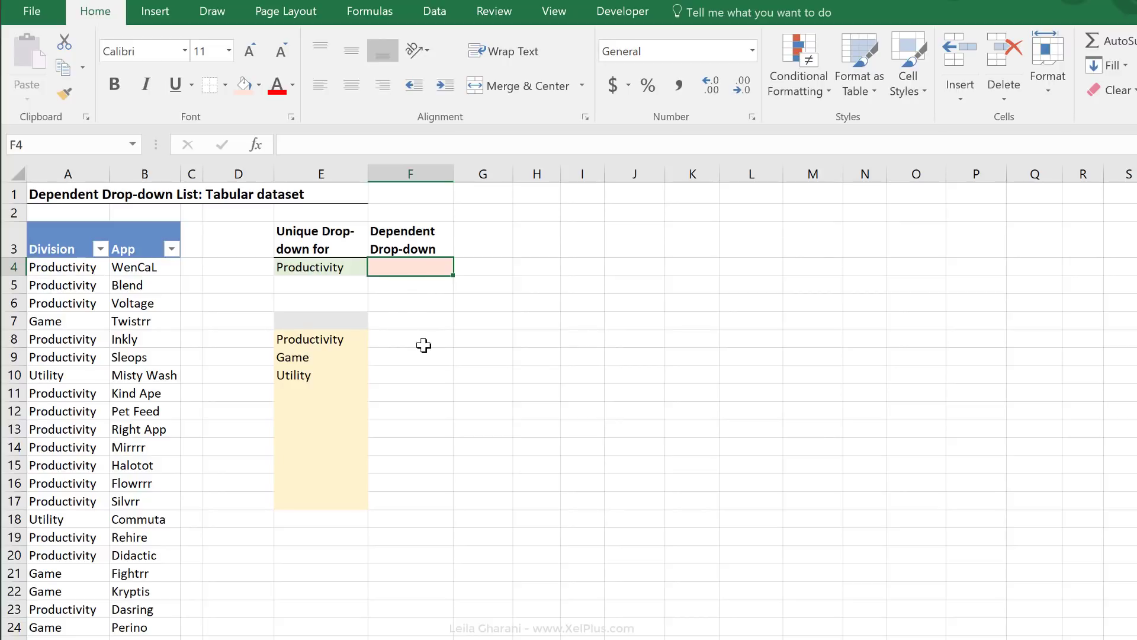
left_click_drag(423, 345, 1054, 334)
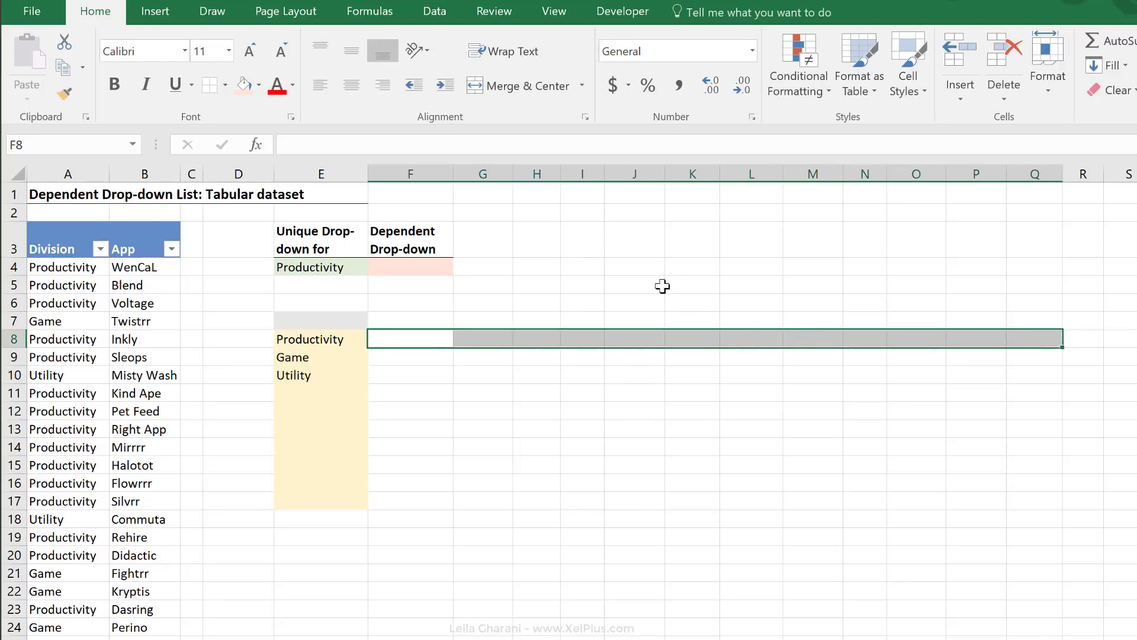
- Add a list data validation with source =$A$5:$B$5 to cell G16 and show its drop-down choices
left_click(467, 490)
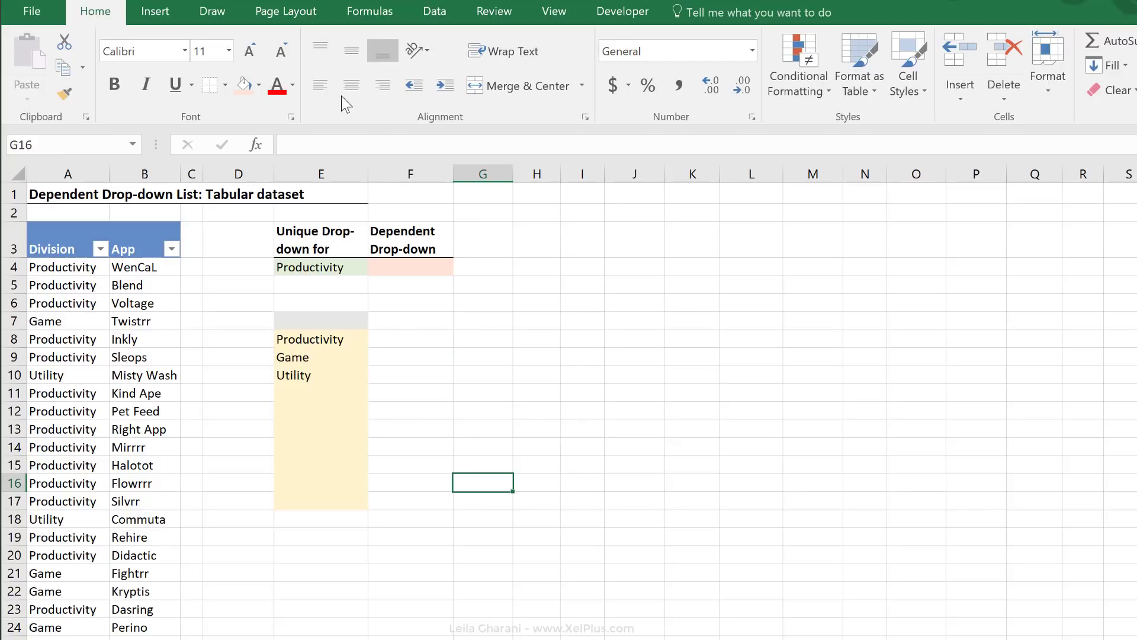
left_click(437, 13)
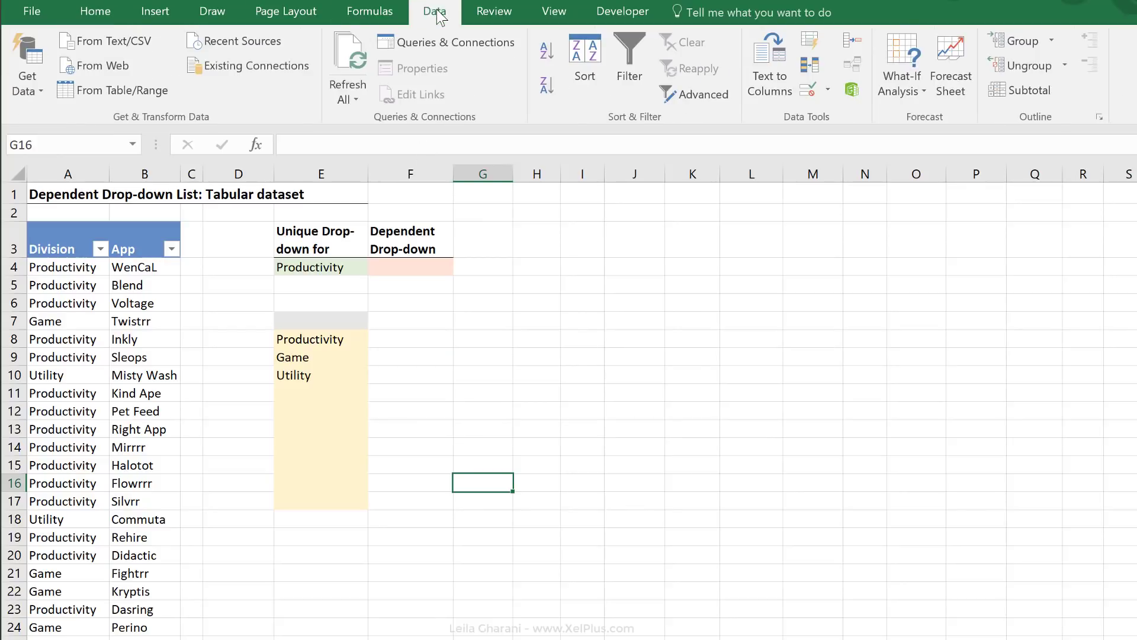
left_click(814, 94)
left_click(564, 274)
left_click(502, 333)
left_click(470, 360)
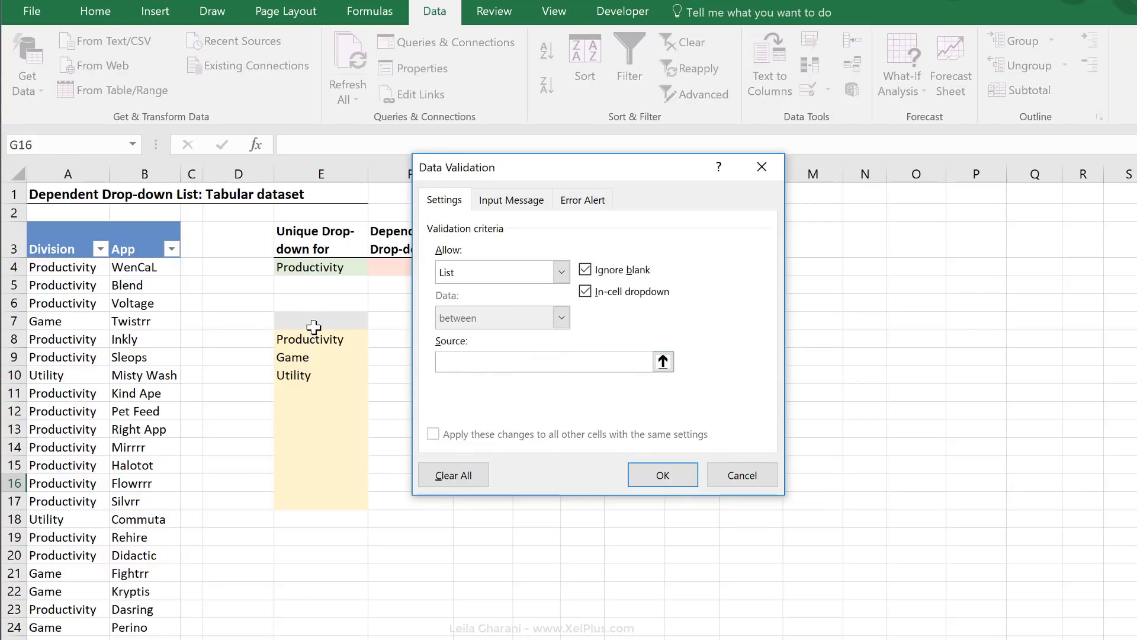
left_click_drag(73, 284, 160, 290)
left_click(640, 476)
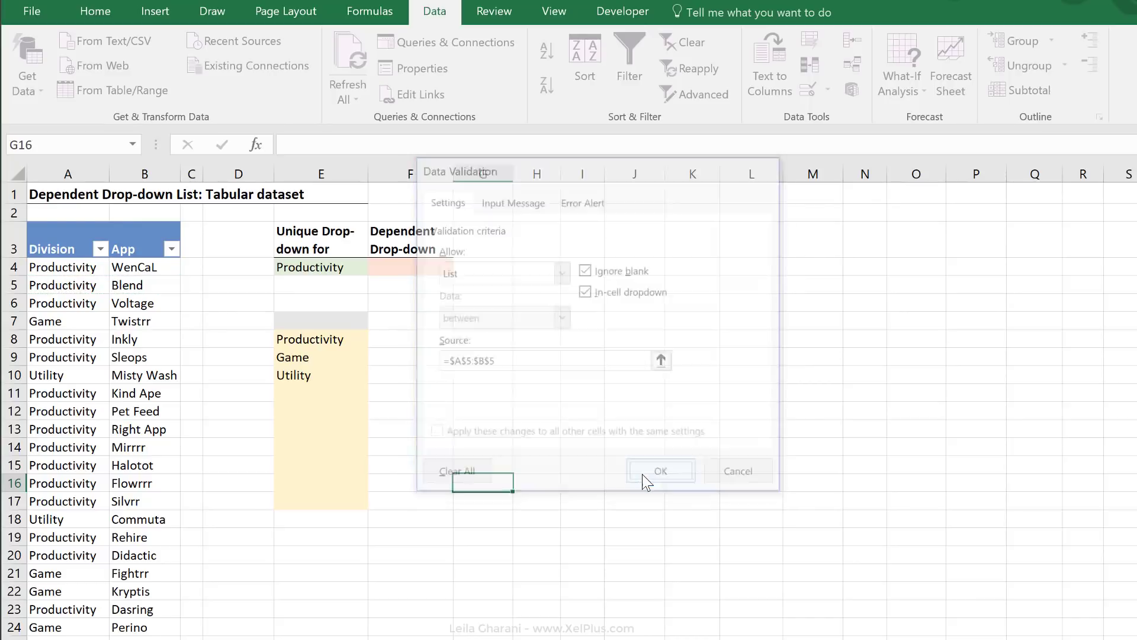
left_click(521, 483)
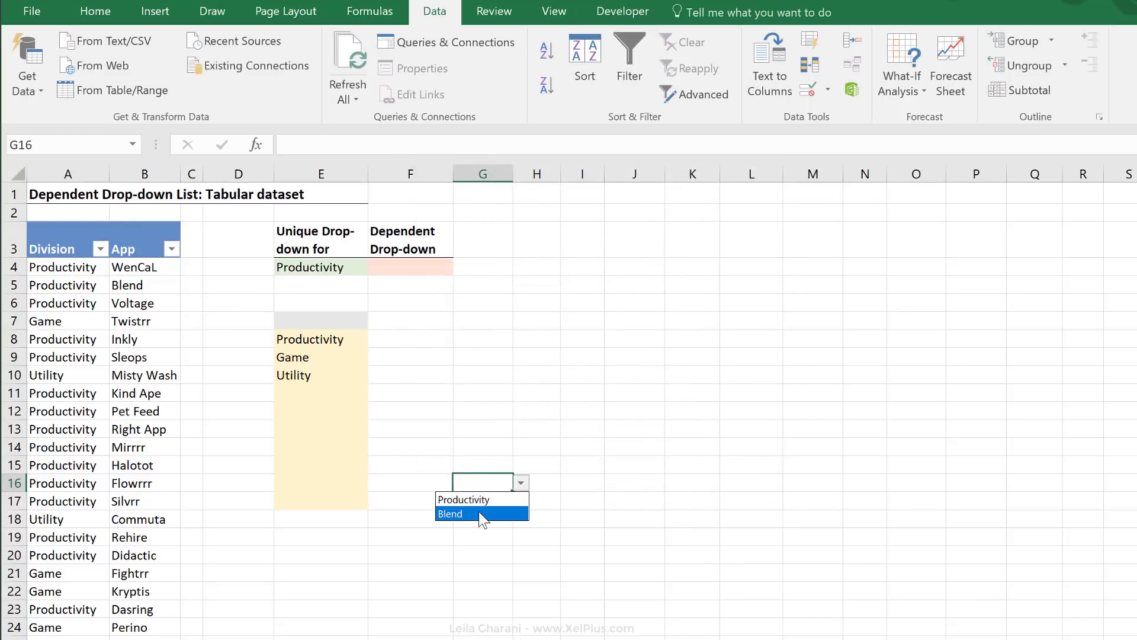
- Remove the test drop-down by copying empty cell G19 over the range G15:G17
left_click(477, 530)
key("ctrl+c")
left_click_drag(478, 468, 482, 500)
key("ctrl+v")
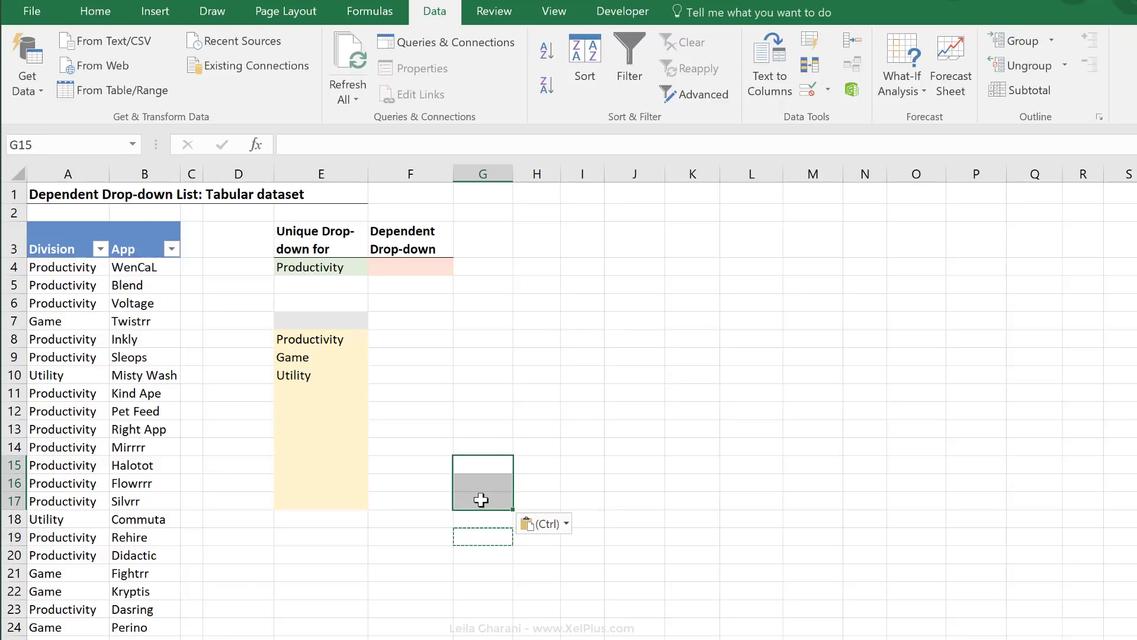
left_click(482, 500)
left_click(393, 338)
left_click_drag(394, 338, 1085, 334)
left_click(396, 273)
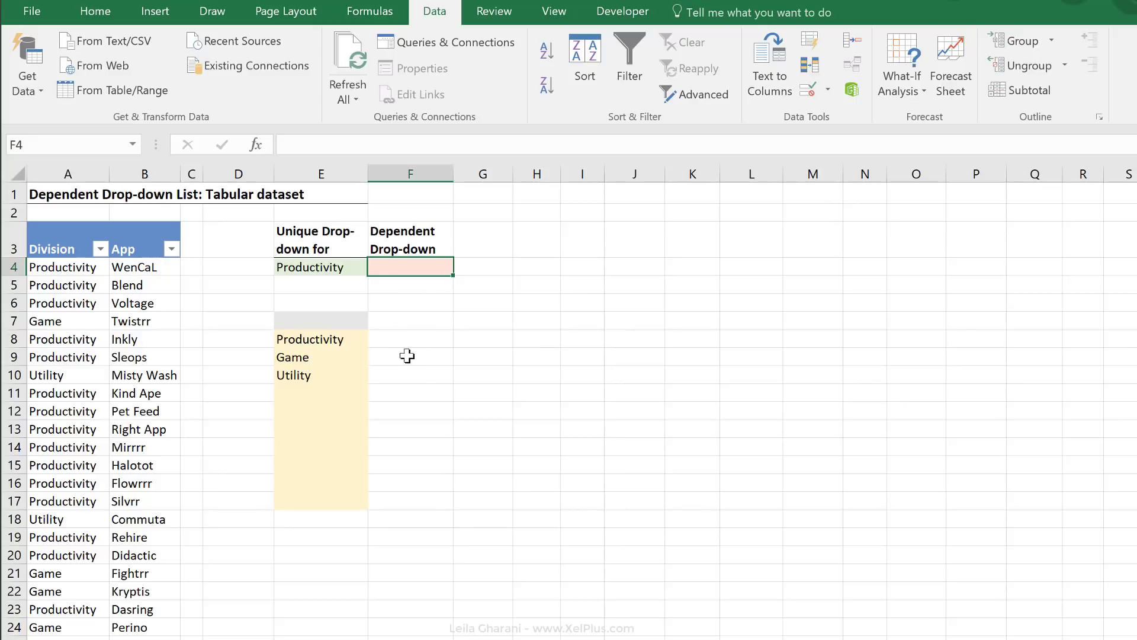
left_click(405, 335)
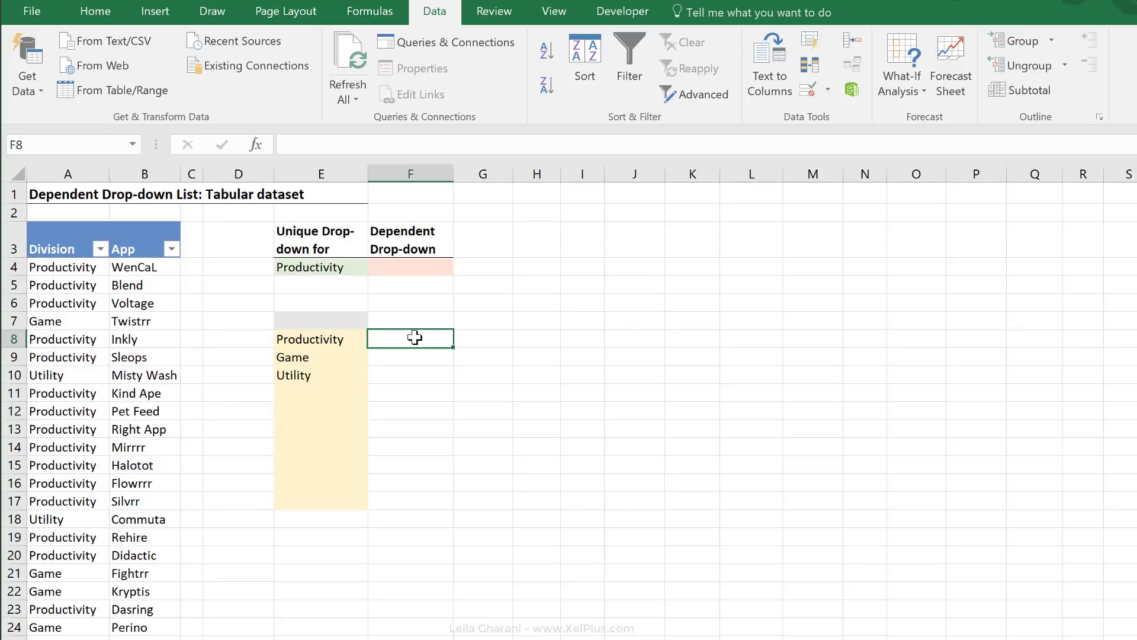
left_click(358, 338)
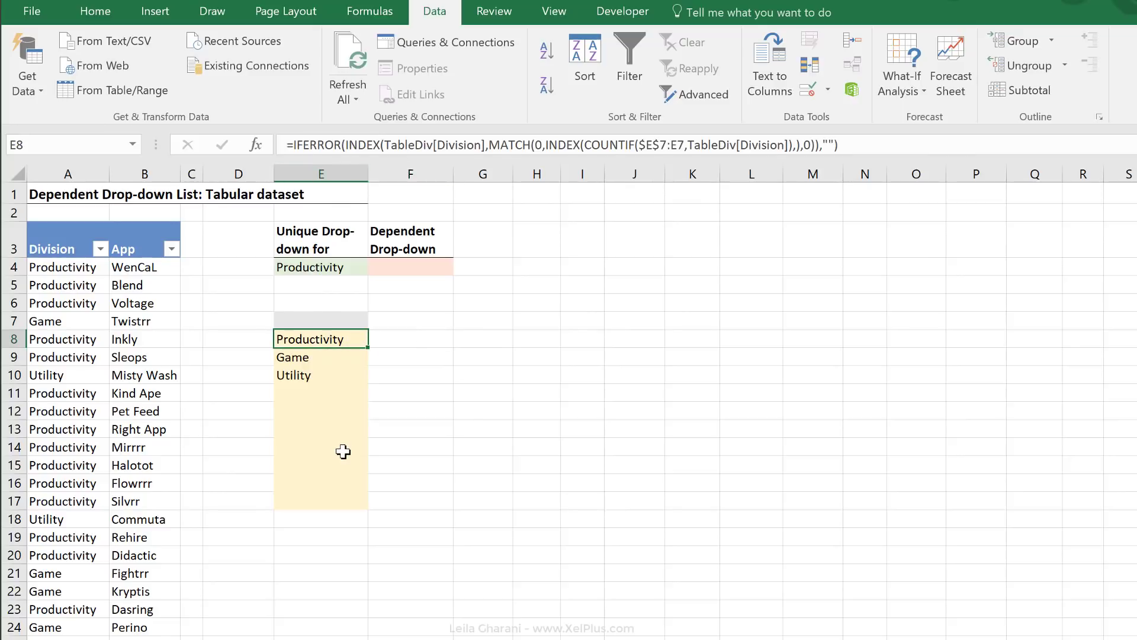
left_click(399, 347)
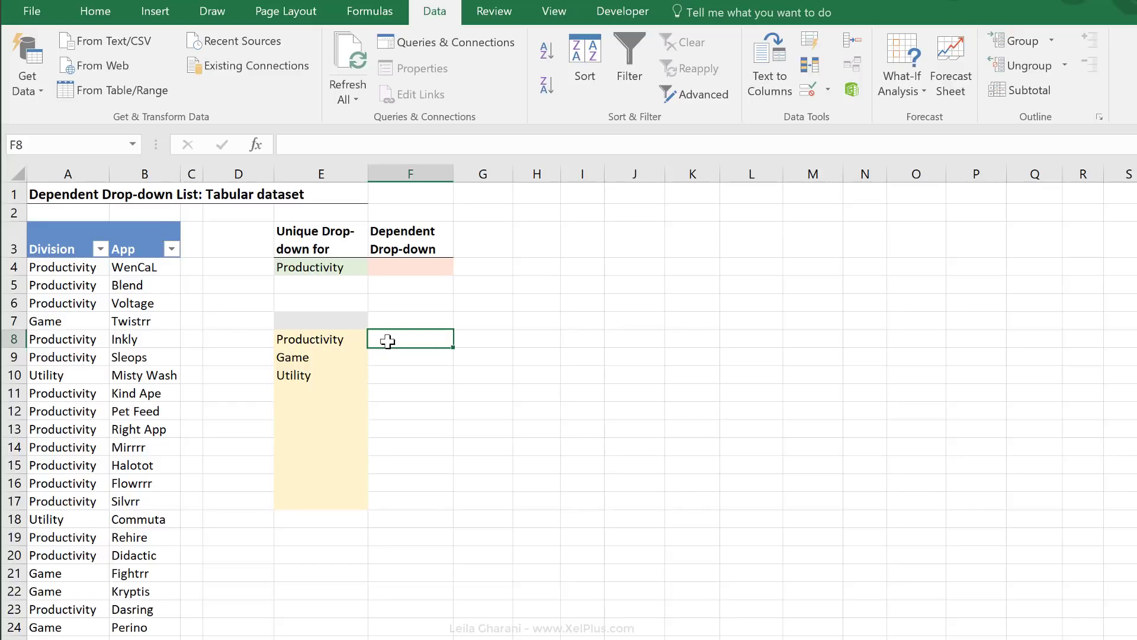
type("=index(")
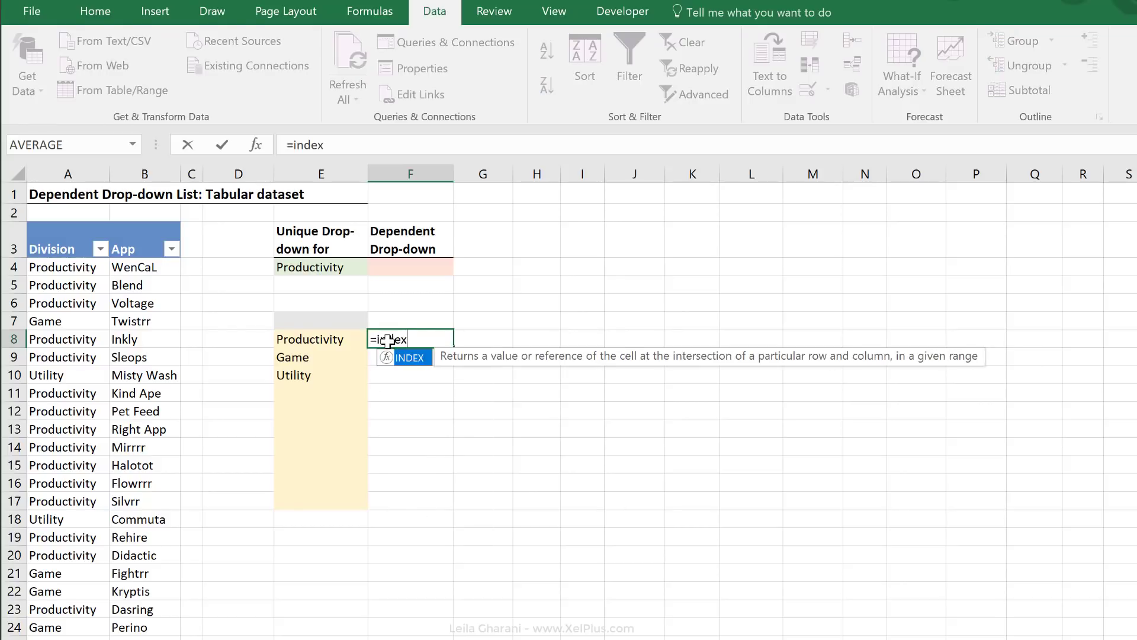
left_click(140, 223)
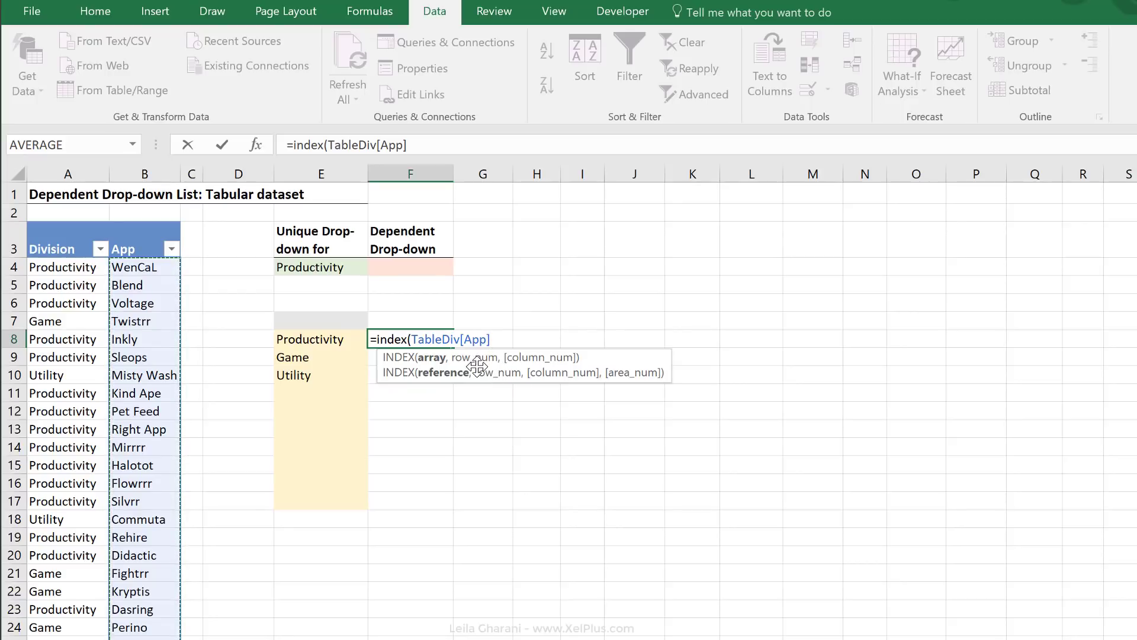
key("BackSpace")
key("BackSpace")
key("BackSpace")
key("BackSpace")
key("BackSpace")
key("BackSpace")
key("BackSpace")
key("BackSpace")
key("BackSpace")
key("BackSpace")
key("BackSpace")
key("BackSpace")
key("BackSpace")
key("BackSpace")
key("BackSpace")
key("BackSpace")
key("BackSpace")
key("BackSpace")
key("BackSpace")
key("BackSpace")
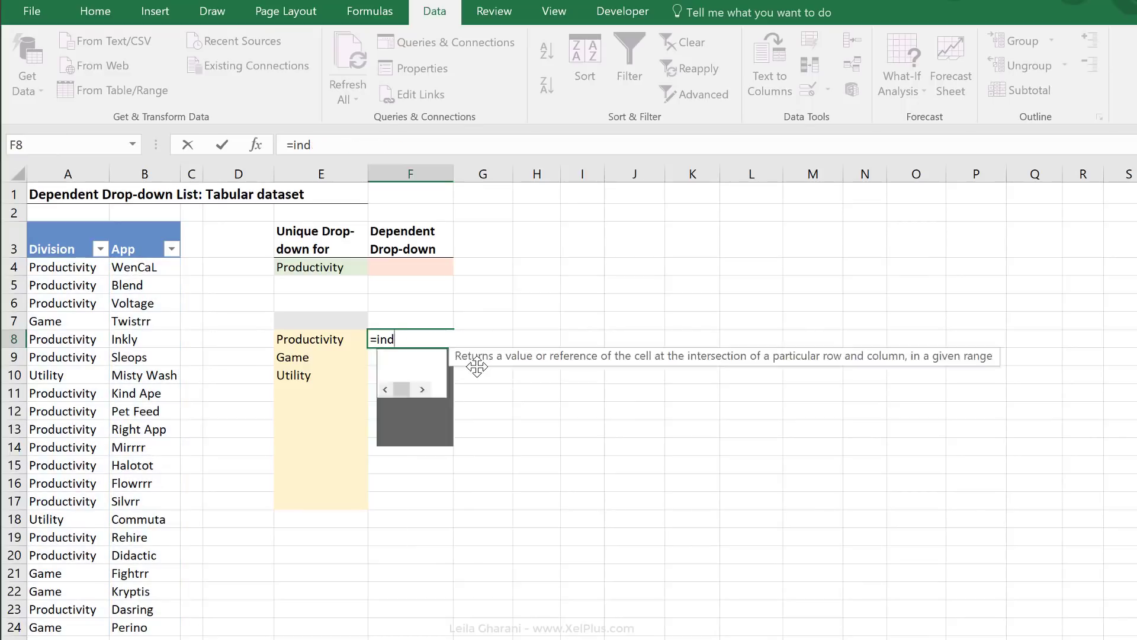
- Enter the Productivity row positions 1, 2, 3, 5, 6 and 8 across cells F7 to K7
key("Up")
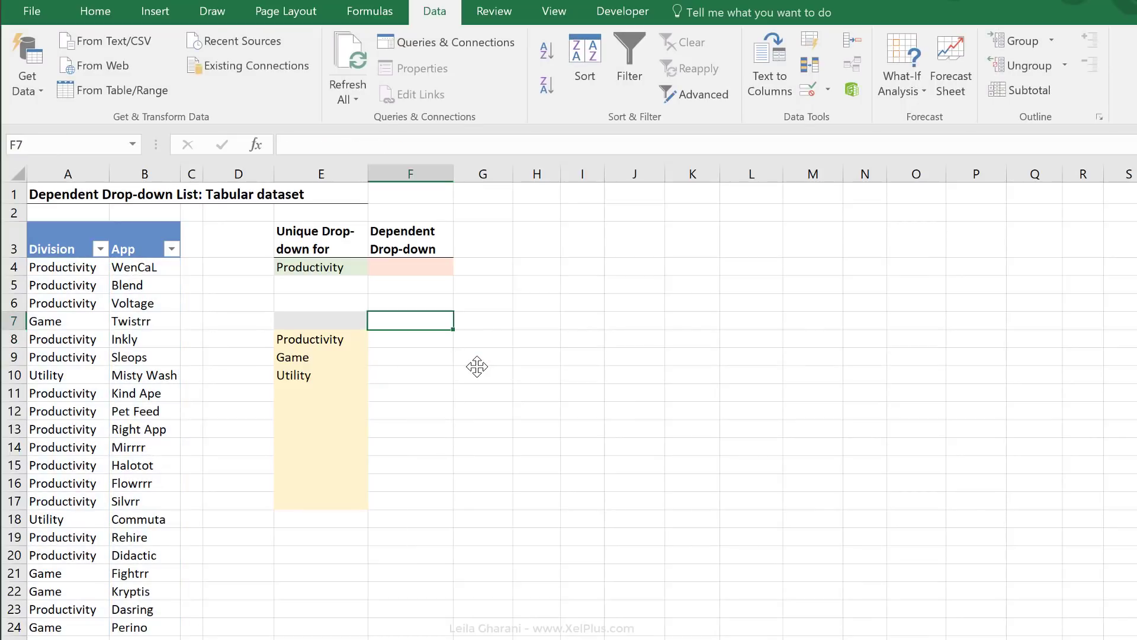
key("Left")
key("Right")
type("1")
key("Tab")
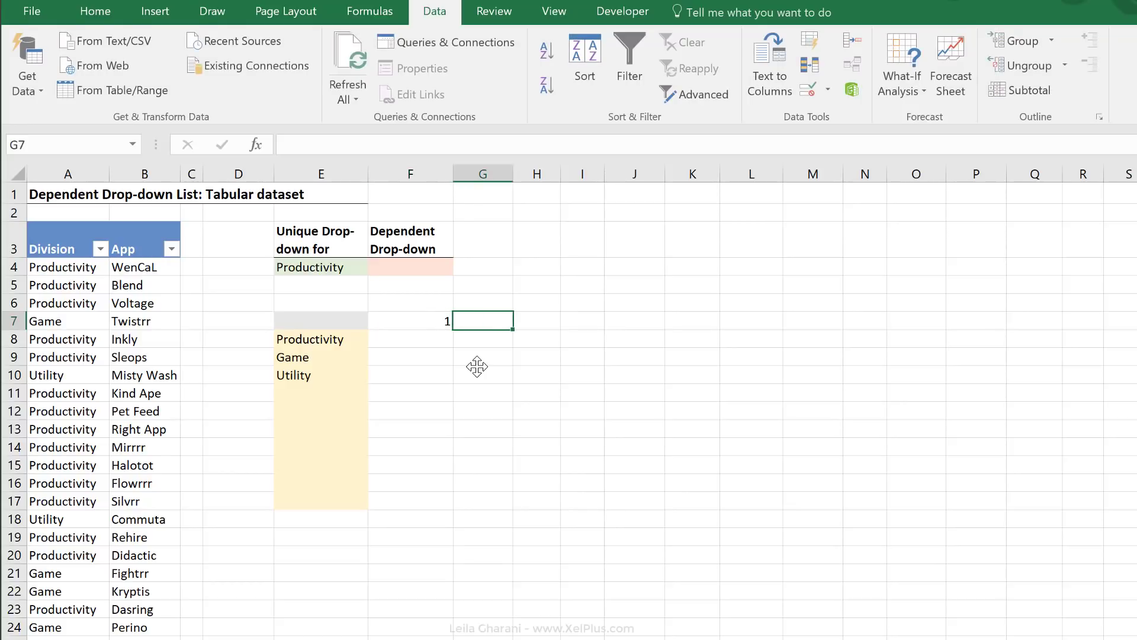
type("2")
key("Tab")
type("3")
key("Tab")
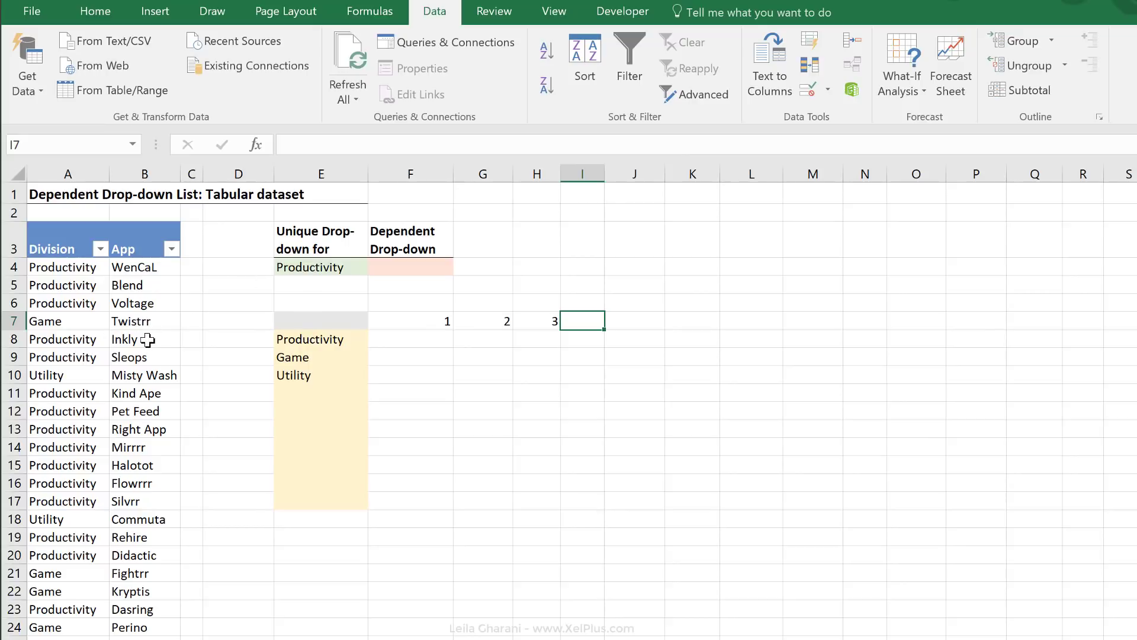
type("5")
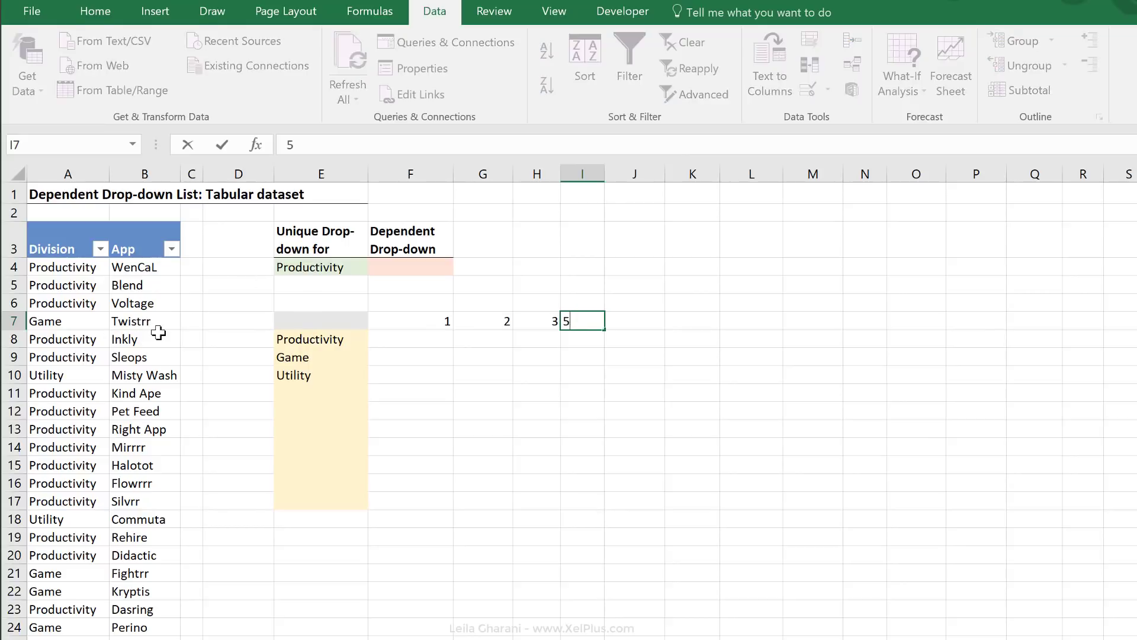
key("Tab")
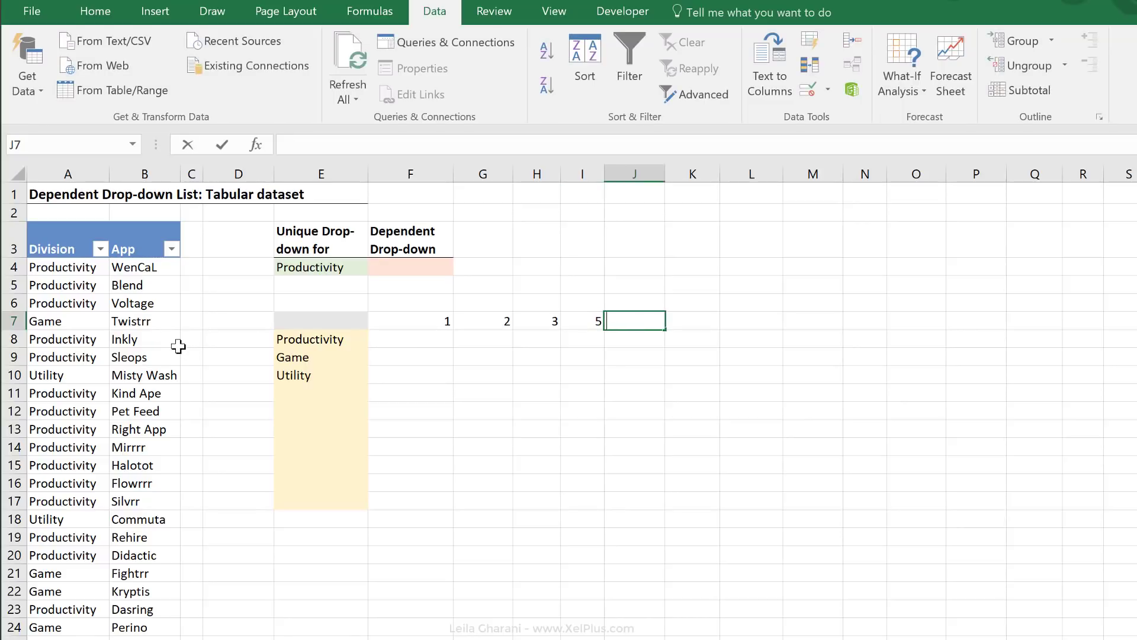
type("6")
key("Tab")
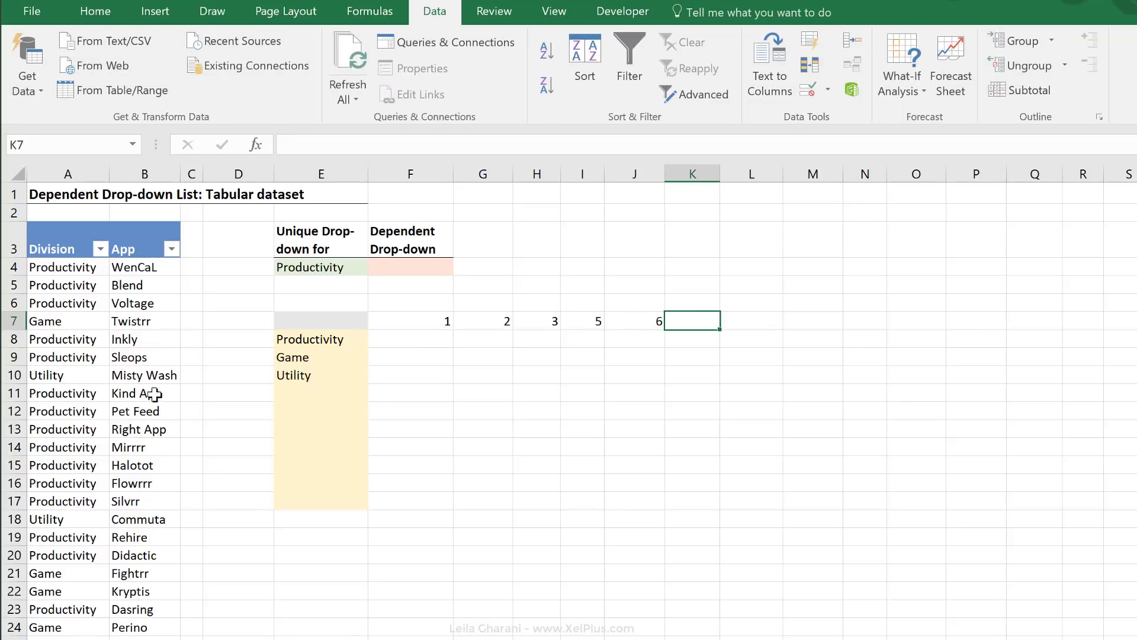
type("8")
key("Tab")
key("Left")
key("Left")
key("Left")
key("Left")
key("Left")
key("Left")
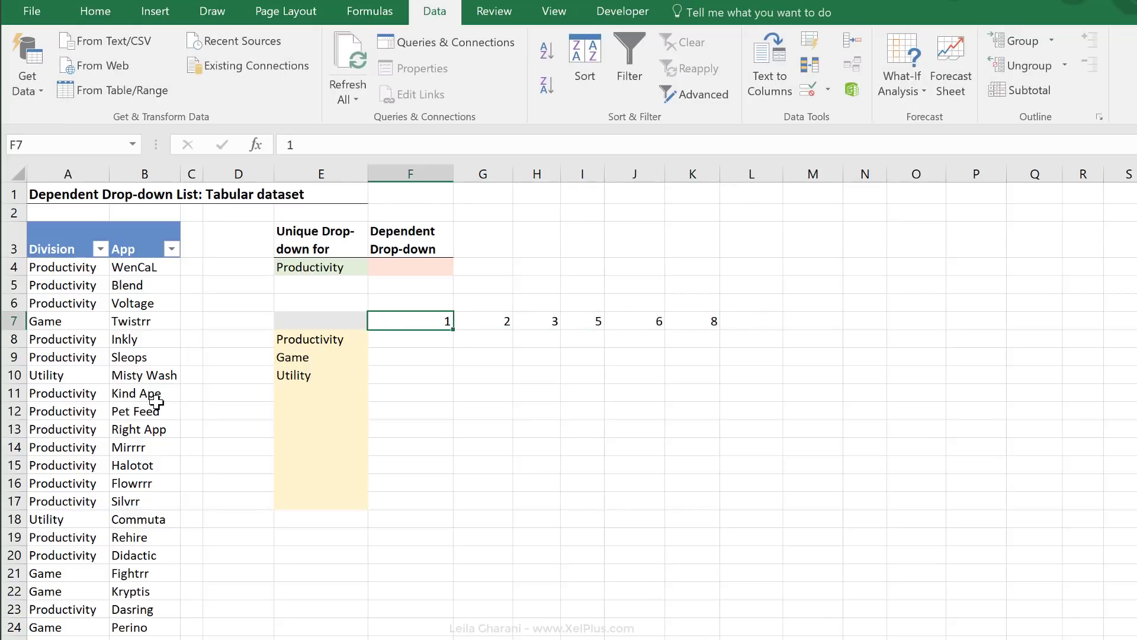
key("Down")
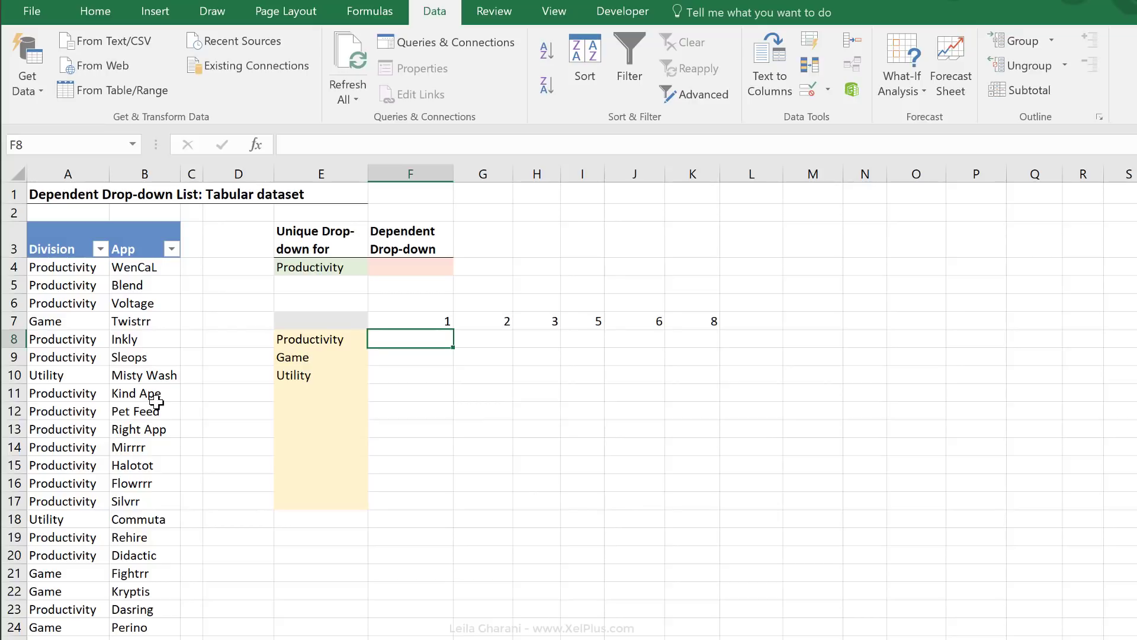
type("=a")
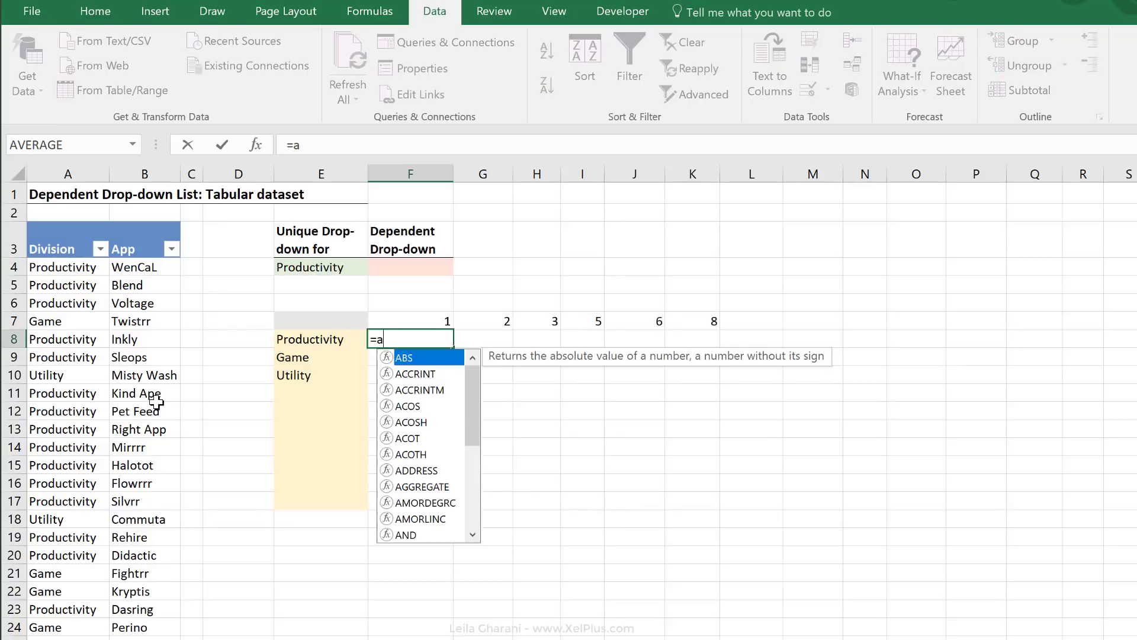
type("ggregate(")
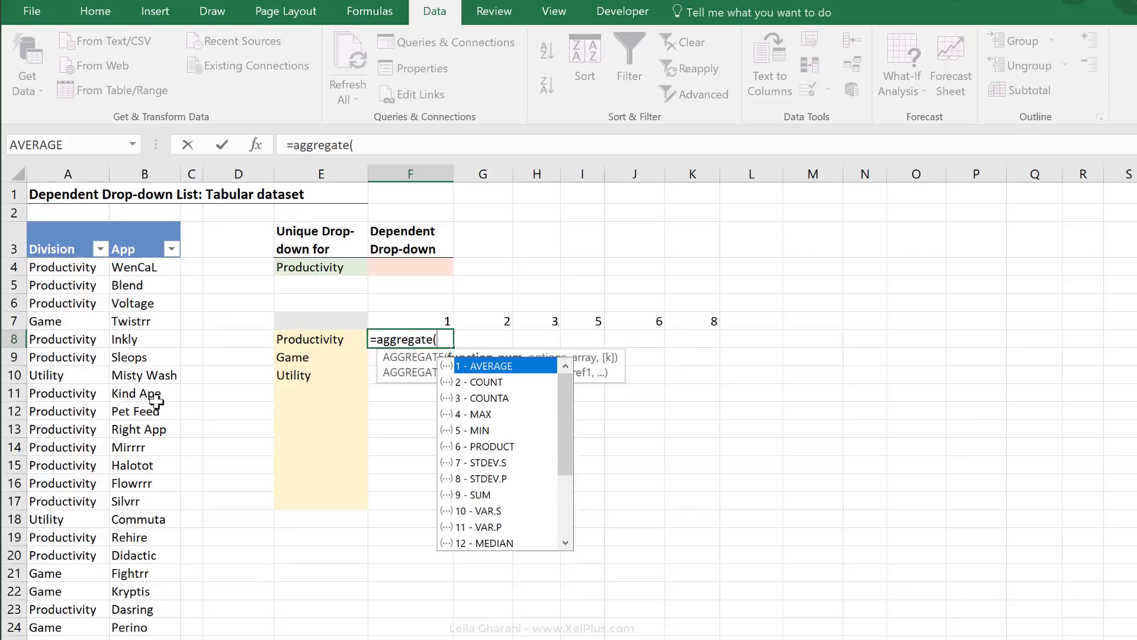
left_click_drag(566, 446, 590, 524)
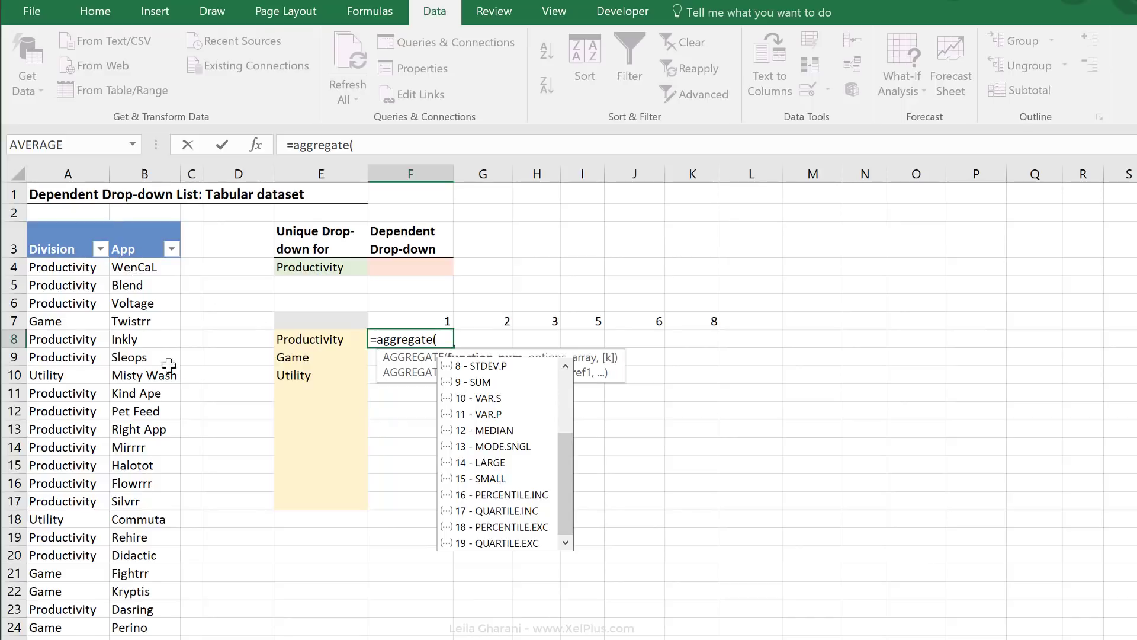
double_click(510, 479)
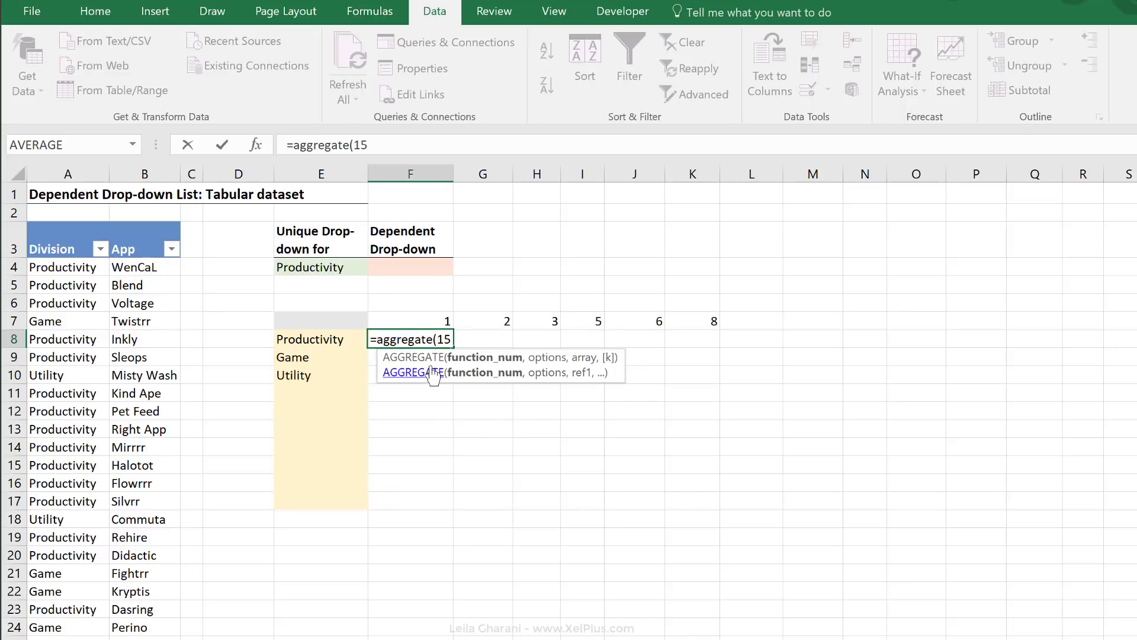
type(",")
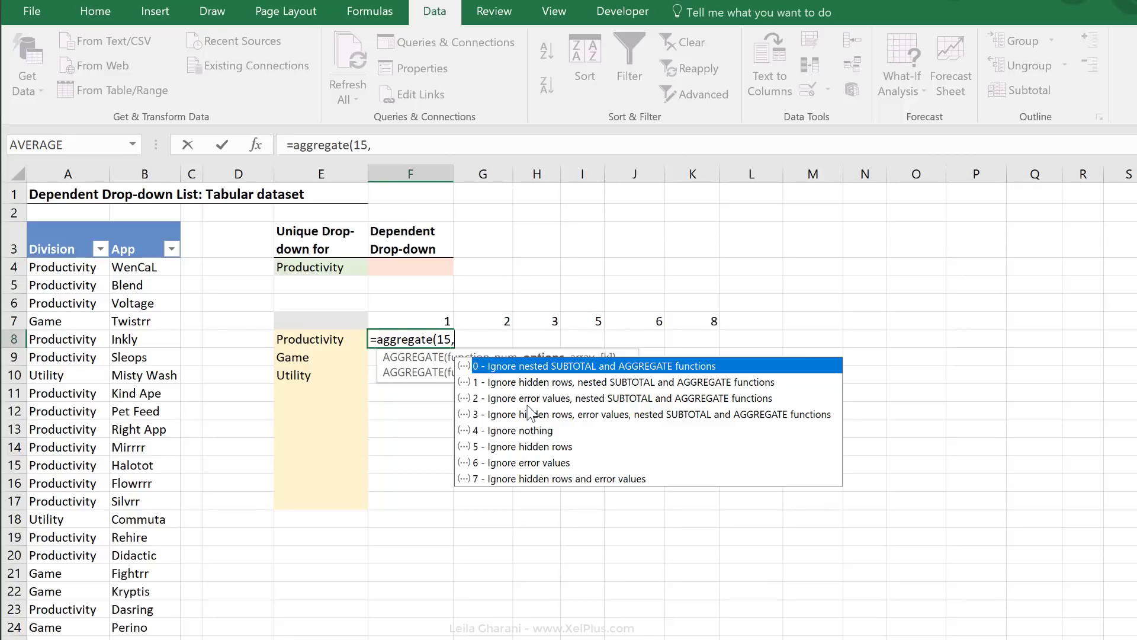
type(",")
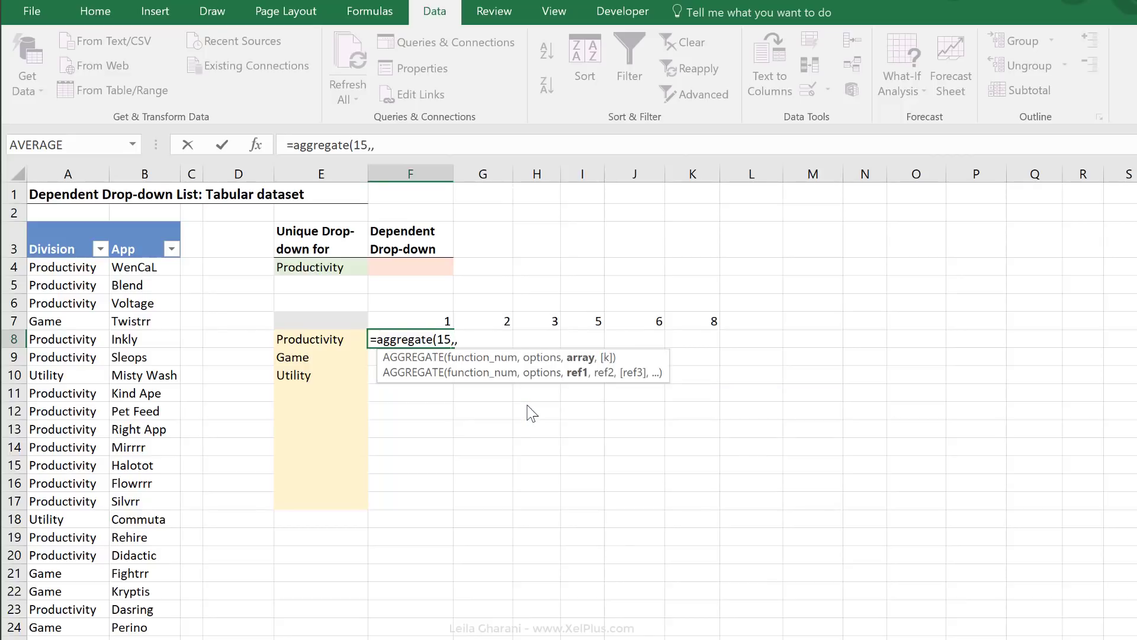
type(",")
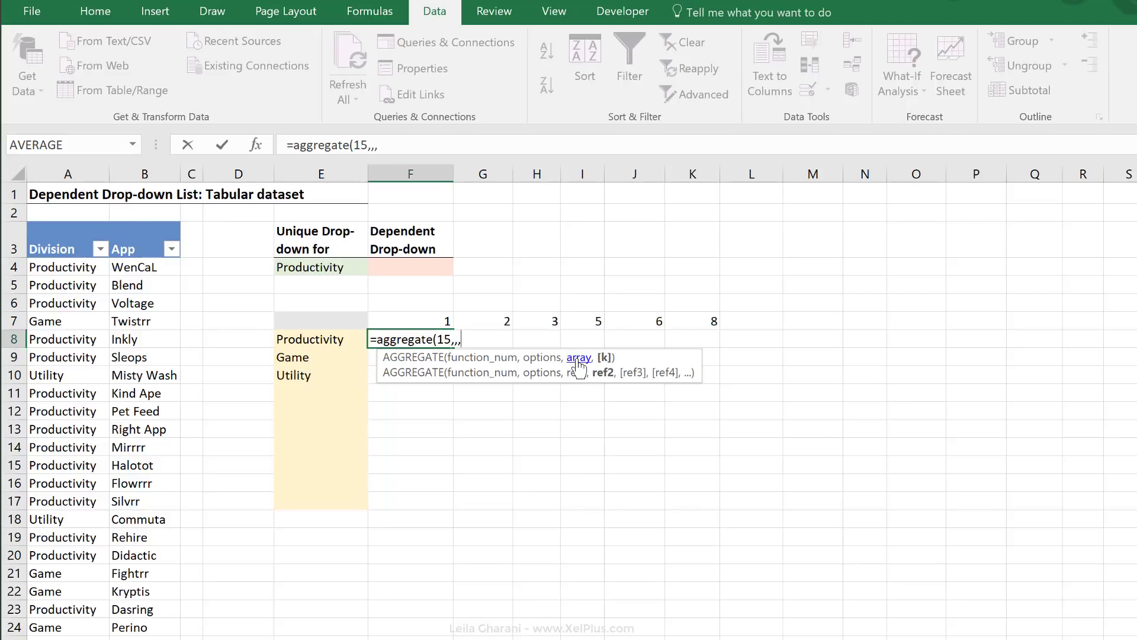
key("Escape")
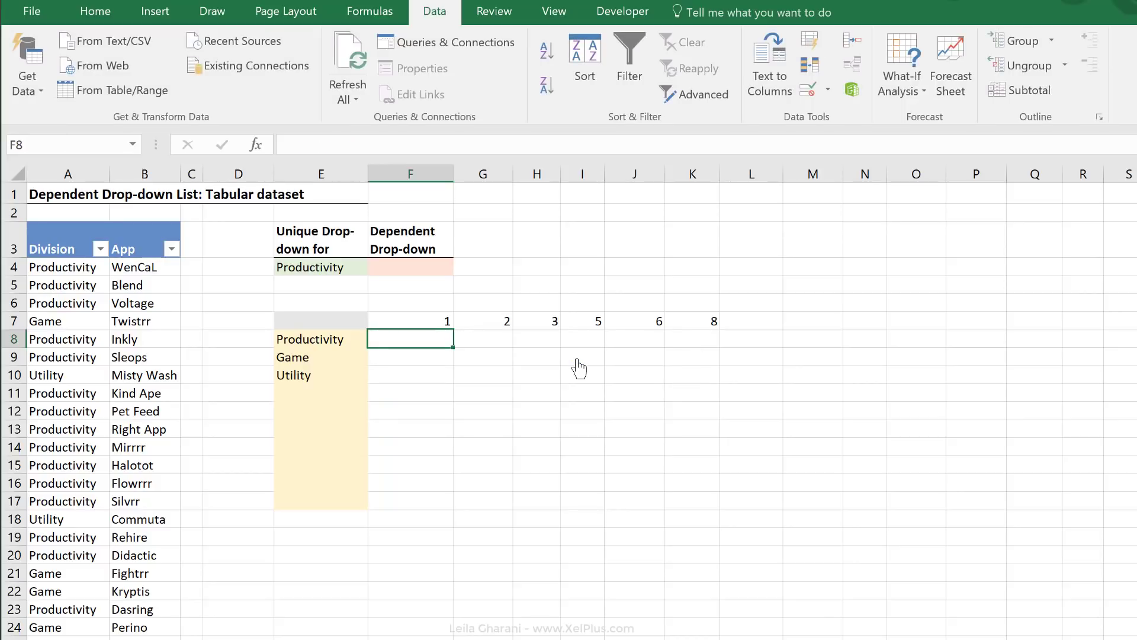
- Enter the formula =TableDiv[Division]=E8 in cell F8
left_click_drag(426, 321, 709, 321)
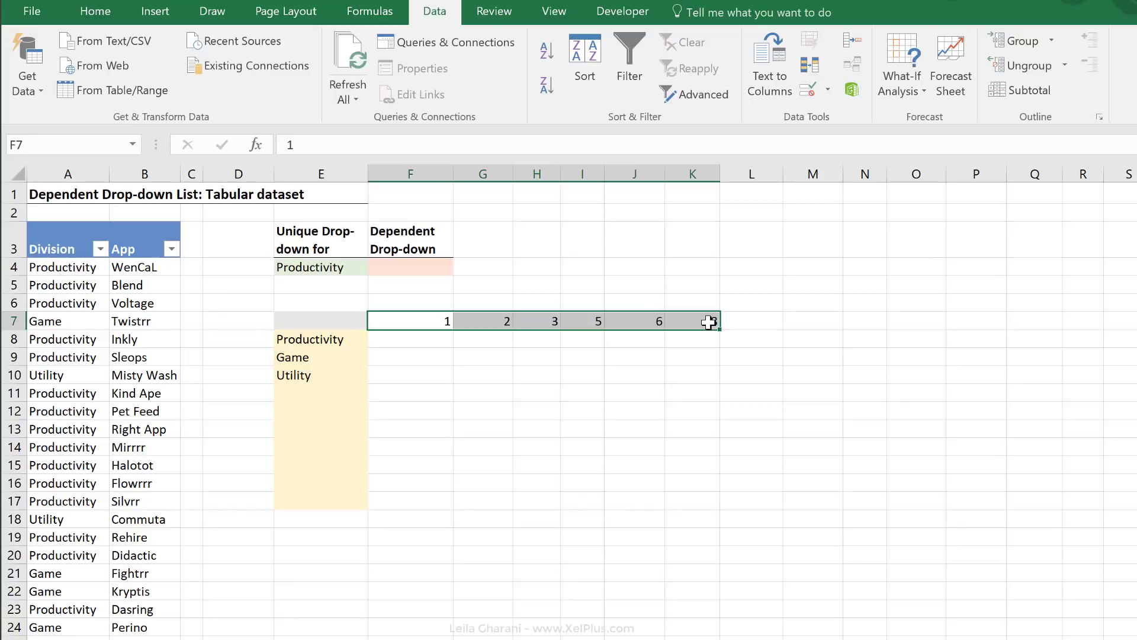
left_click(409, 338)
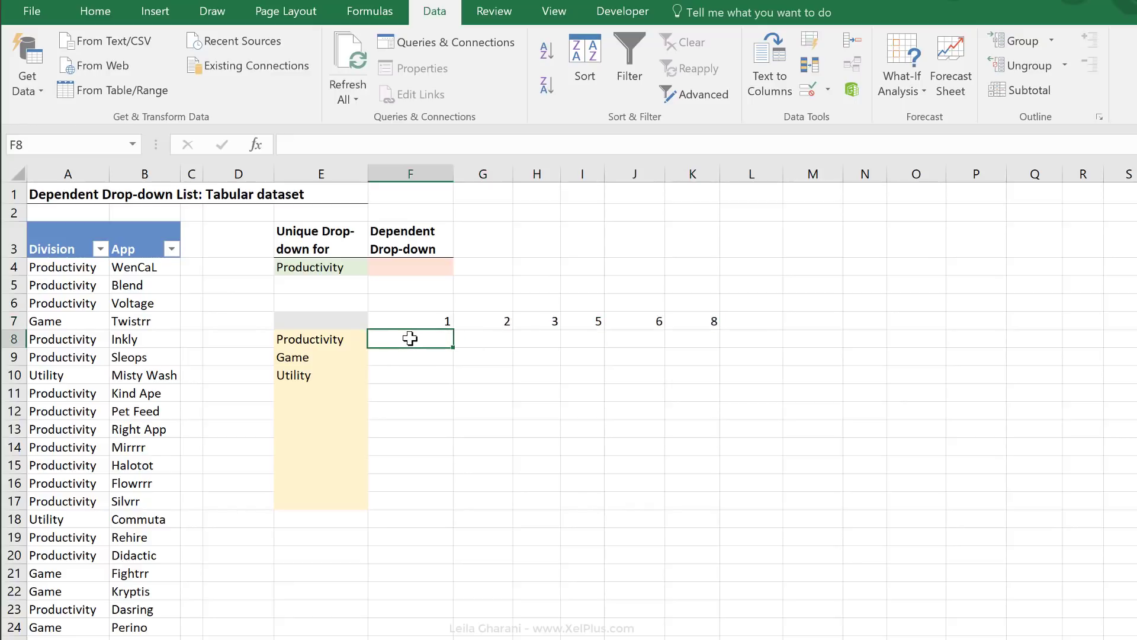
type("=")
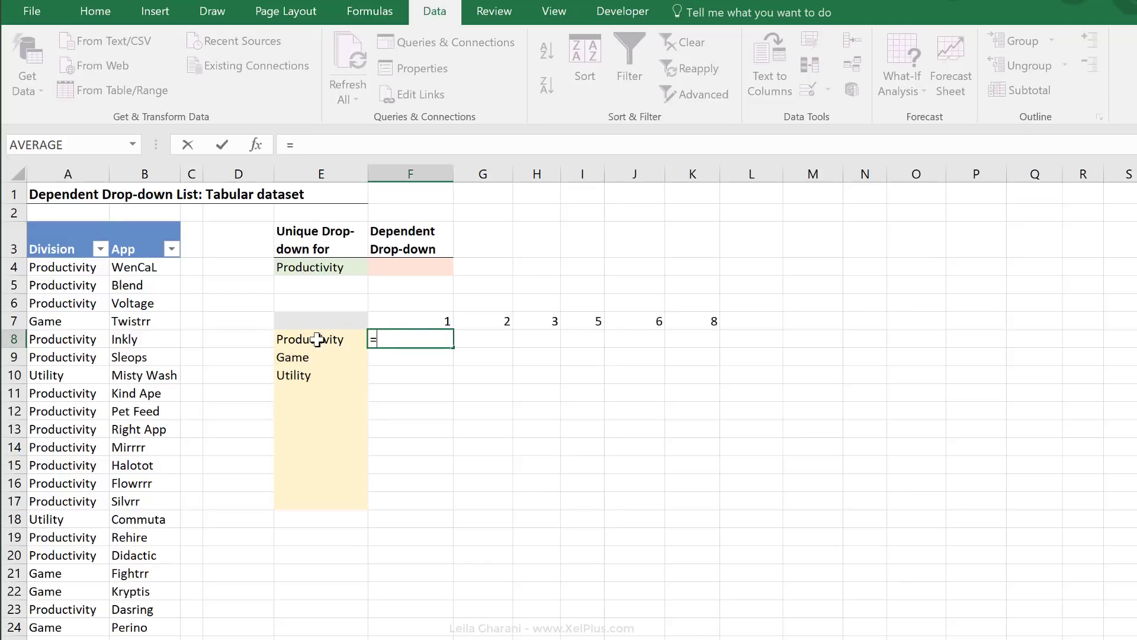
left_click(51, 221)
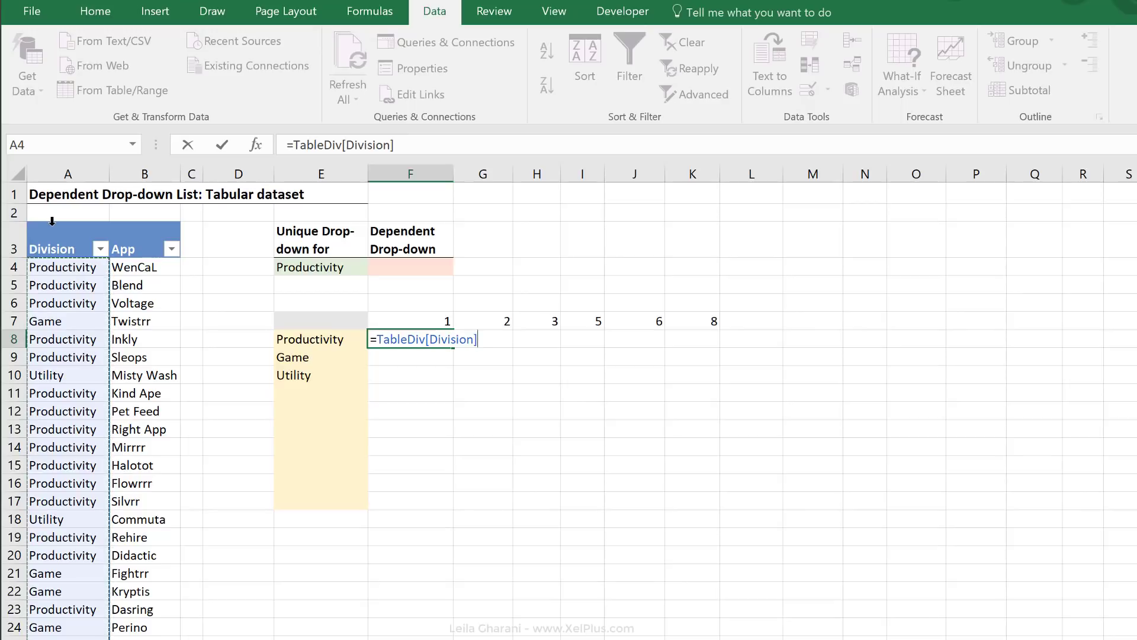
type("=")
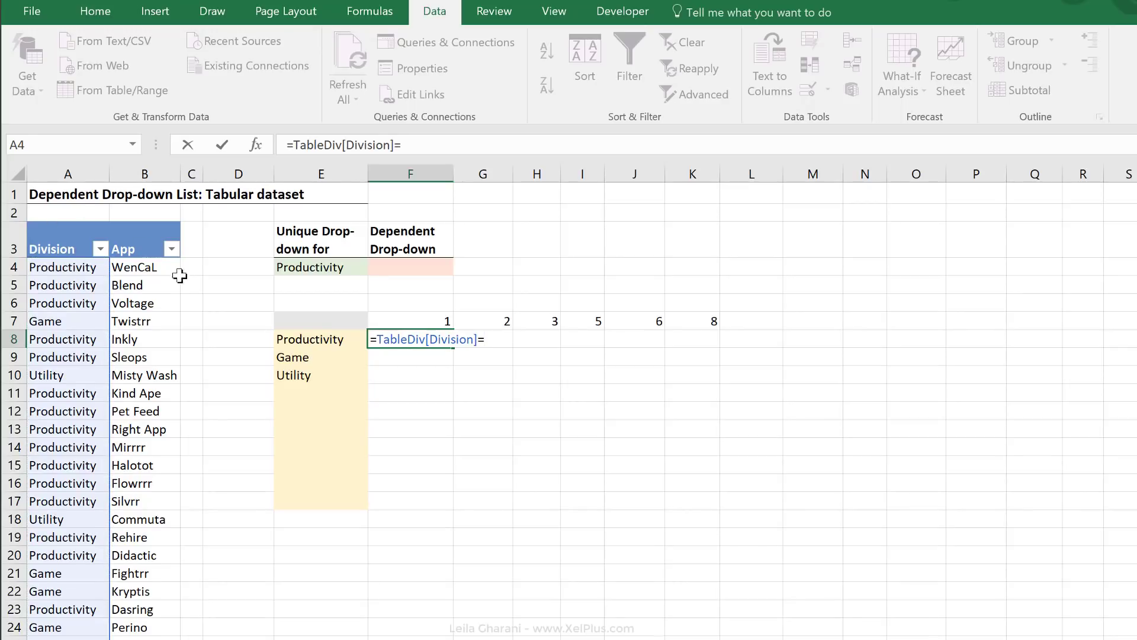
left_click(302, 344)
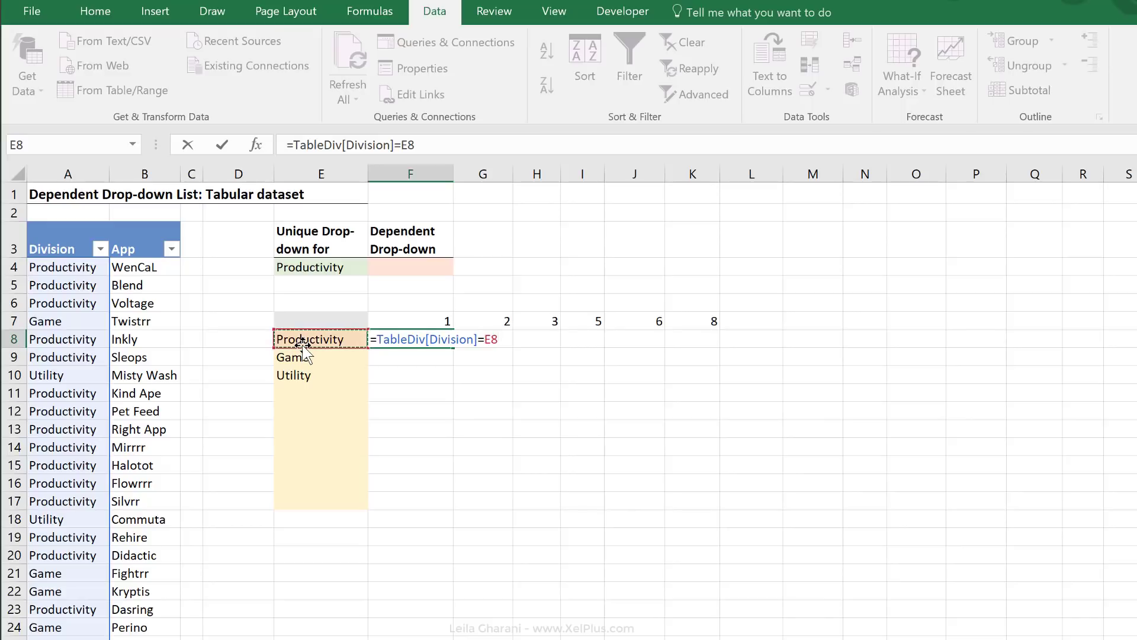
key("ctrl+Return")
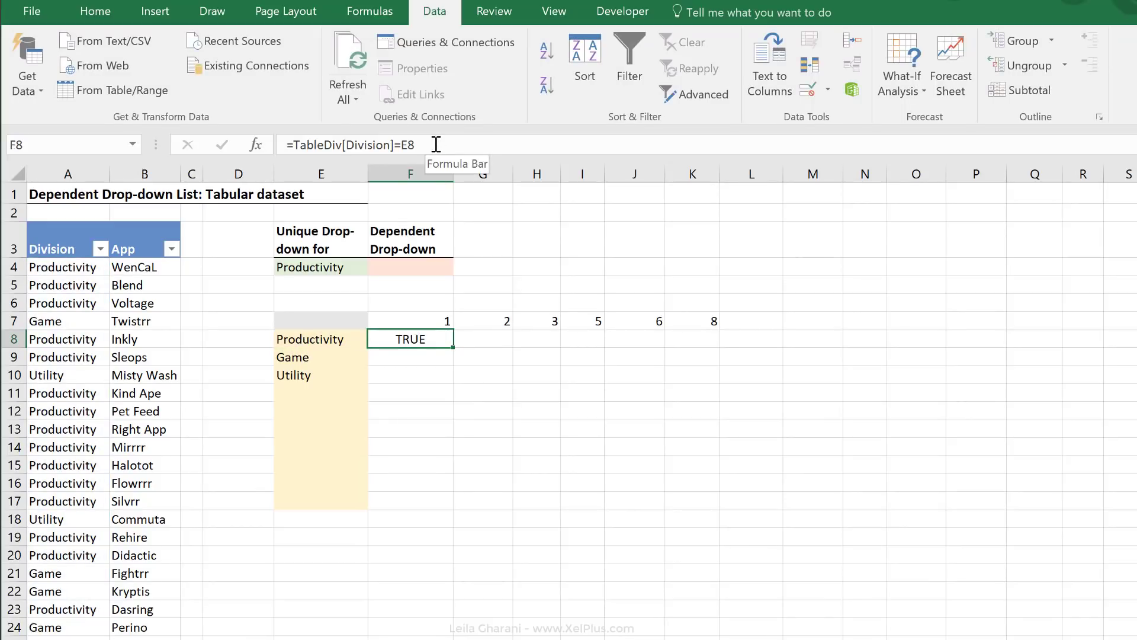
- Evaluate the comparison in F8's formula as an array in the expanded formula bar, and restore the formula
left_click(436, 144)
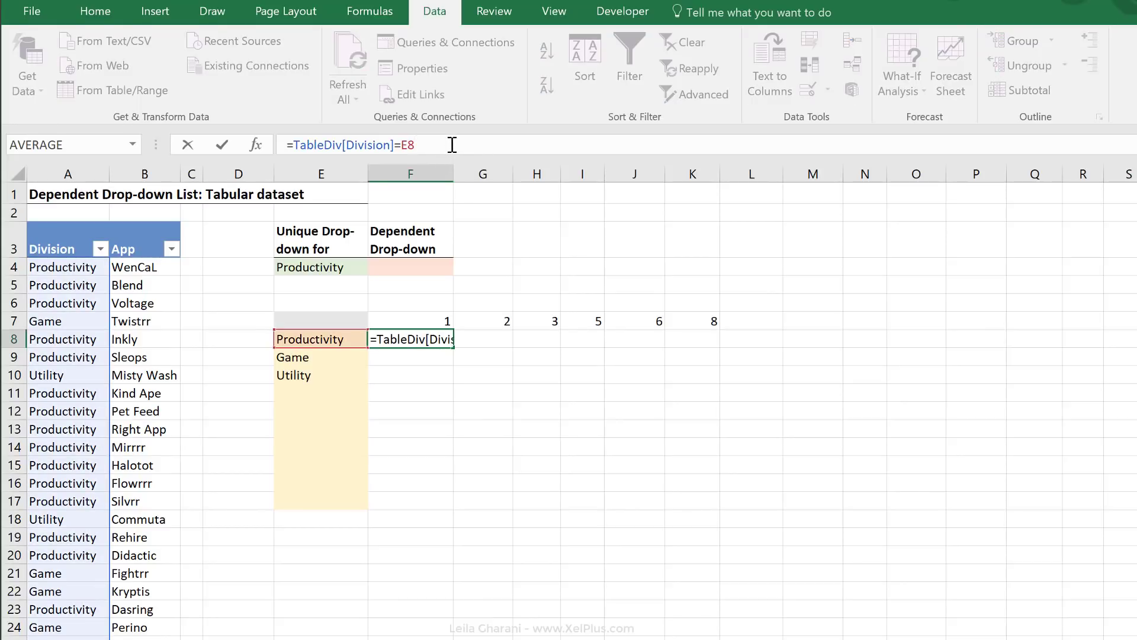
key("F9")
key("ctrl+shift+u")
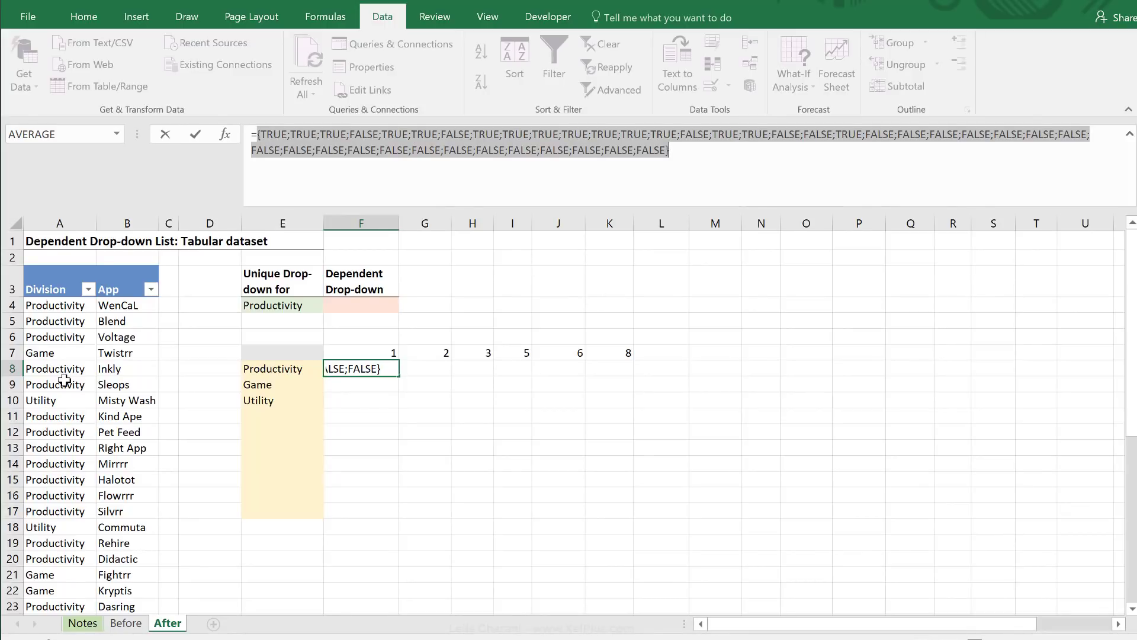
key("ctrl+z")
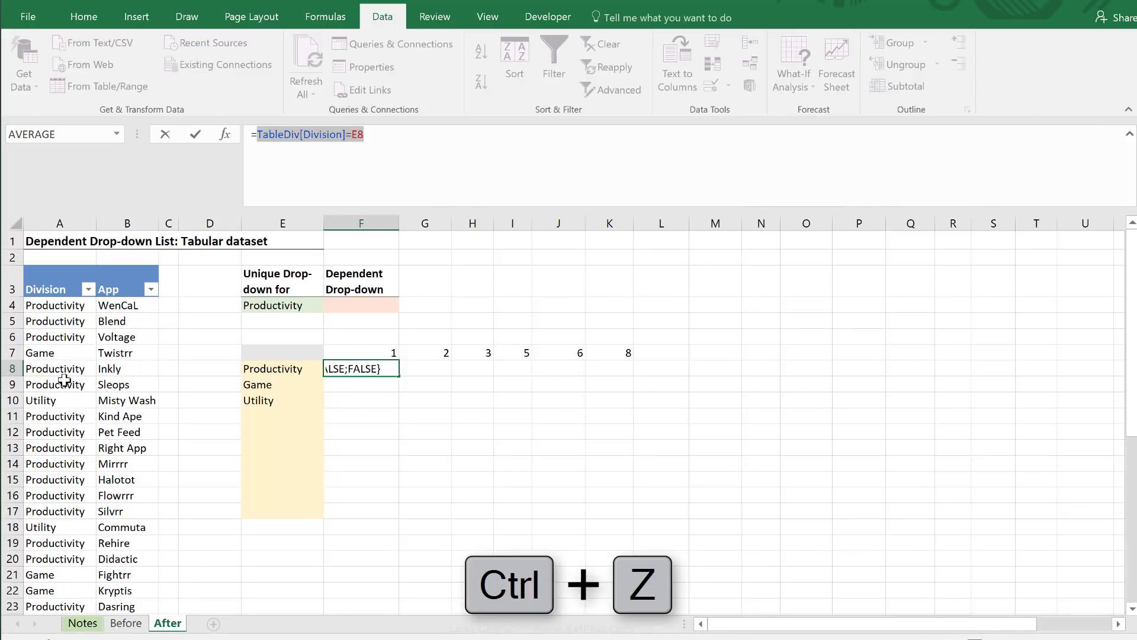
- Extend F8's formula to =(TableDiv[Division]=E8)*ROW(TableDiv[Division]), with the comparison in parentheses
left_click(403, 132)
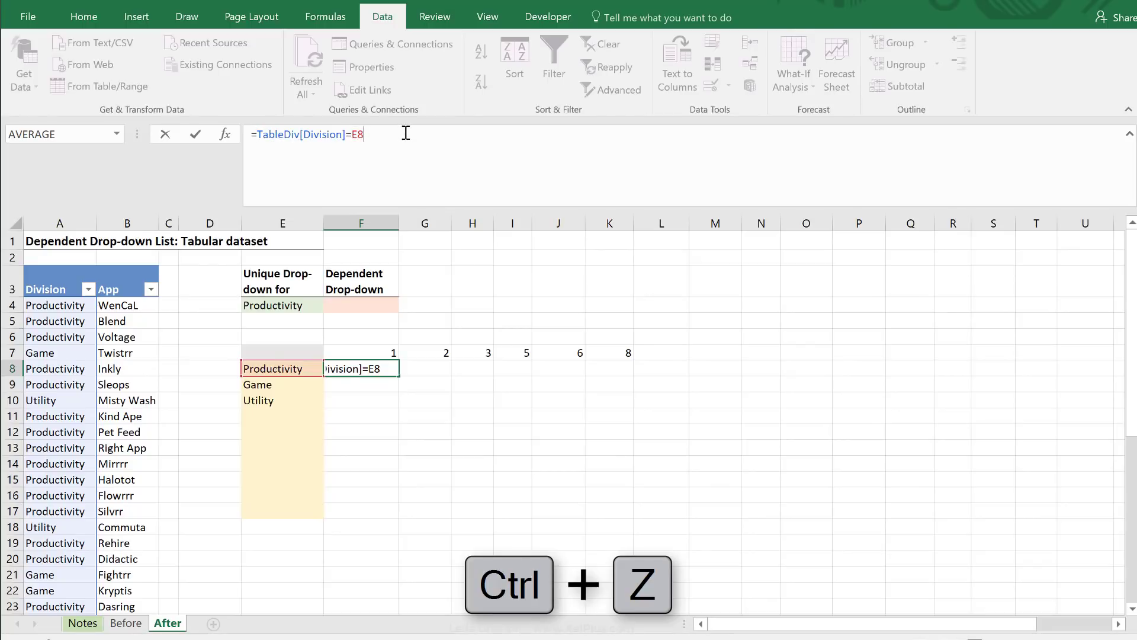
type("*row")
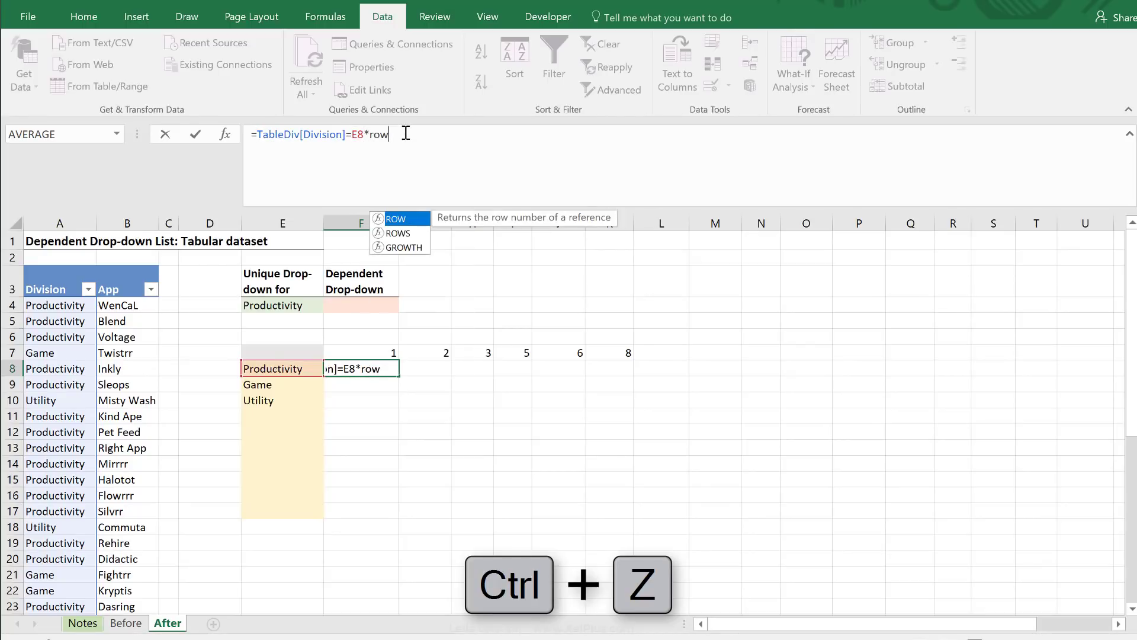
type("(")
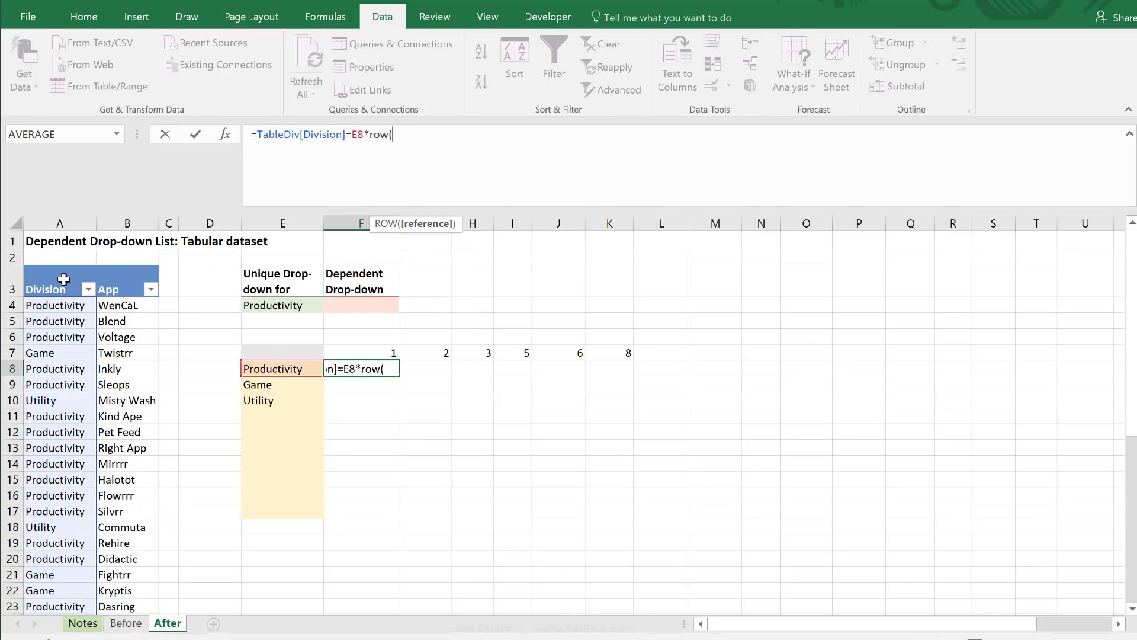
left_click(62, 264)
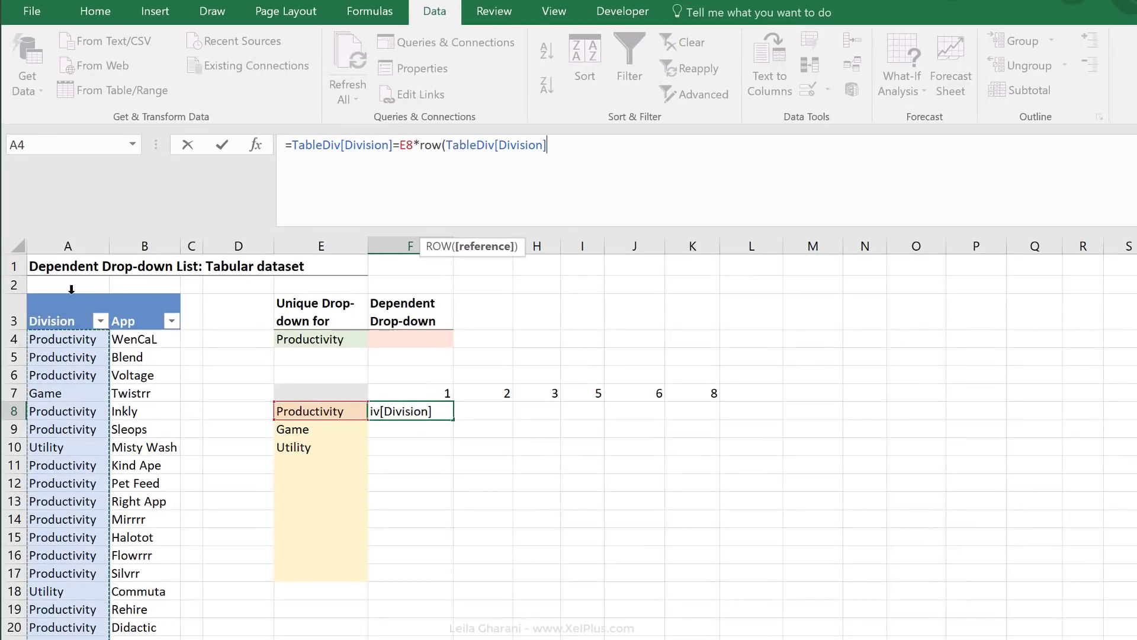
type(")")
left_click(292, 145)
type("(")
left_click(419, 146)
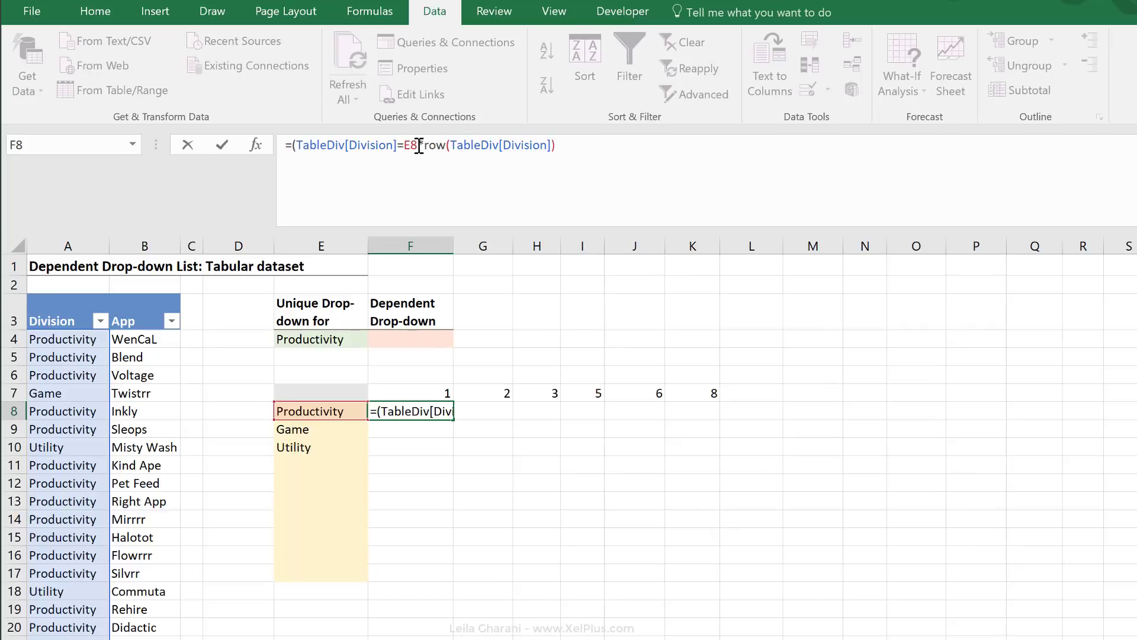
type(")")
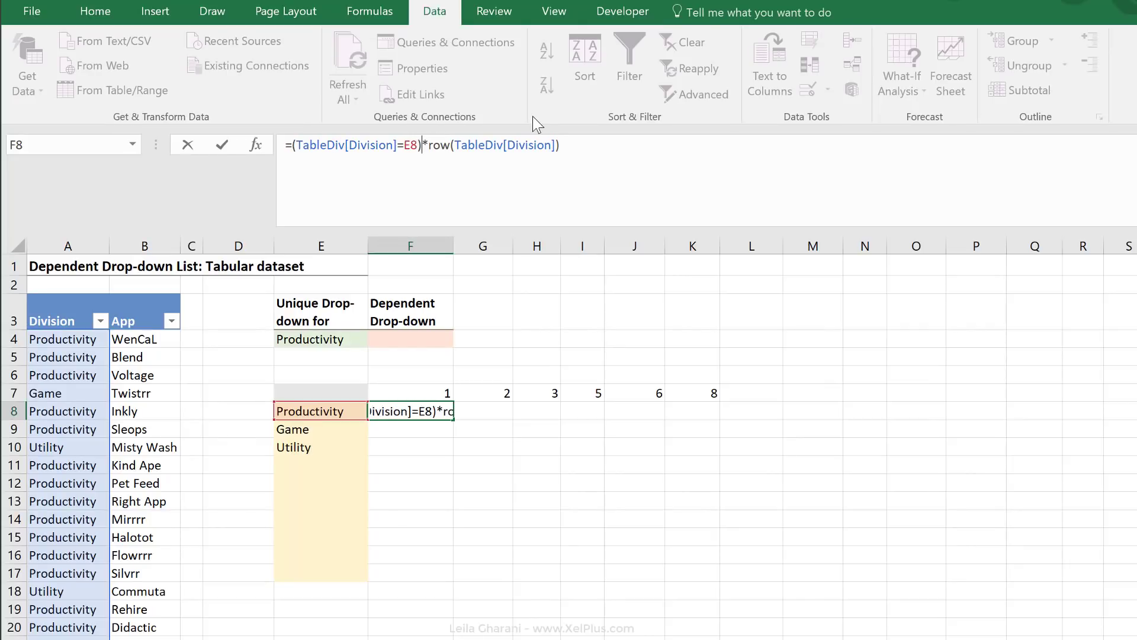
key("ctrl+Return")
- Evaluate F8's formula to inspect the array of row numbers and zeros, and restore the formula
left_click(595, 148)
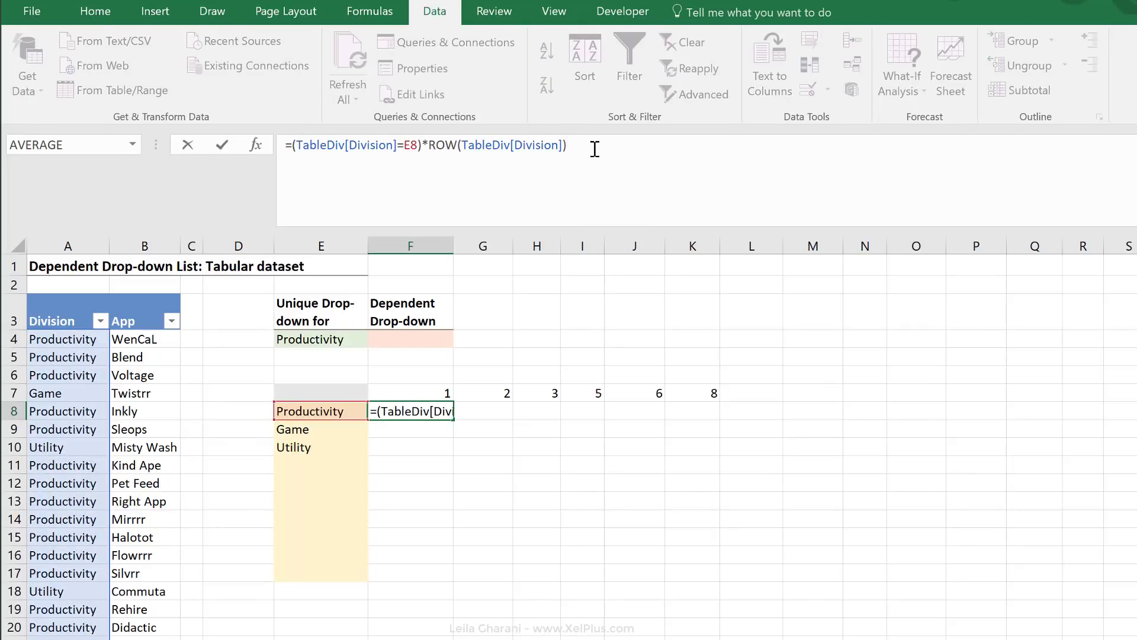
key("F9")
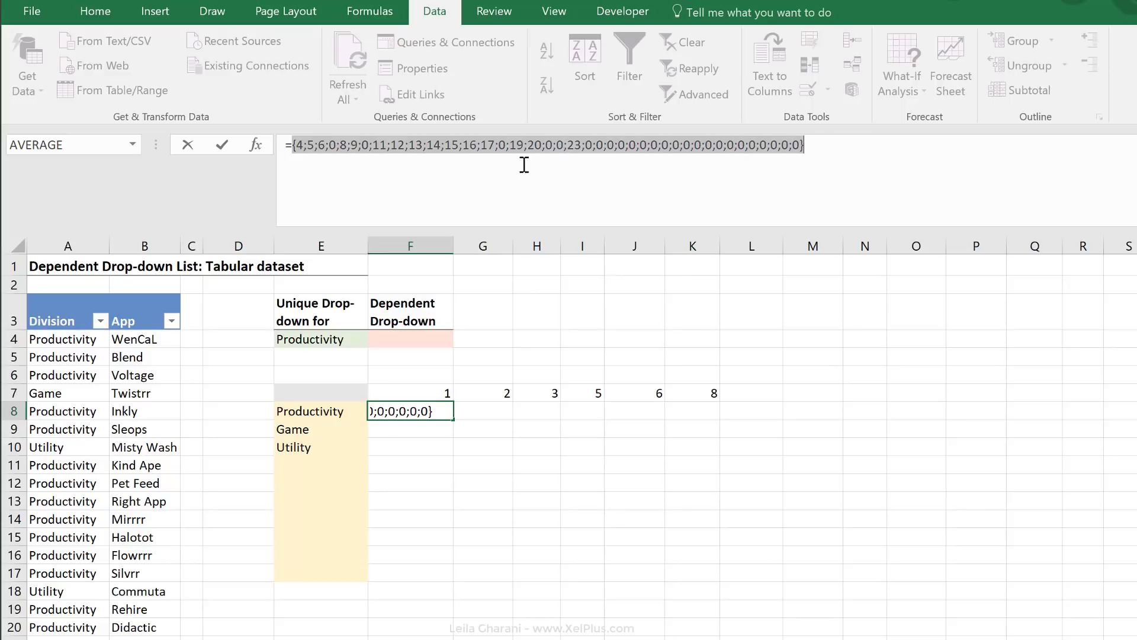
left_click_drag(582, 145, 798, 146)
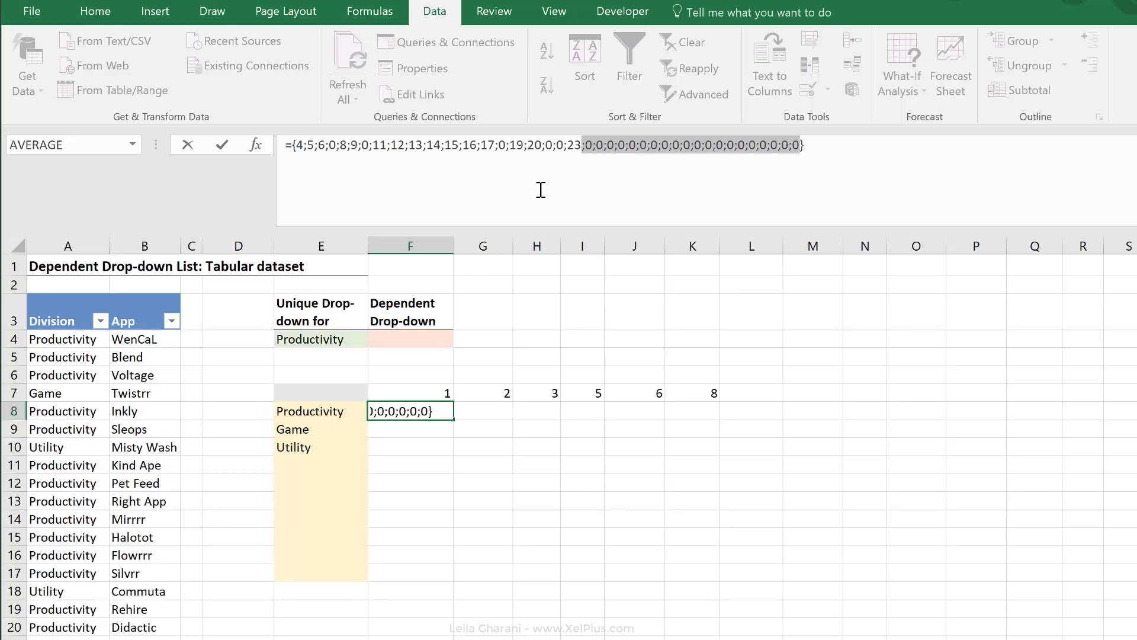
key("ctrl+z")
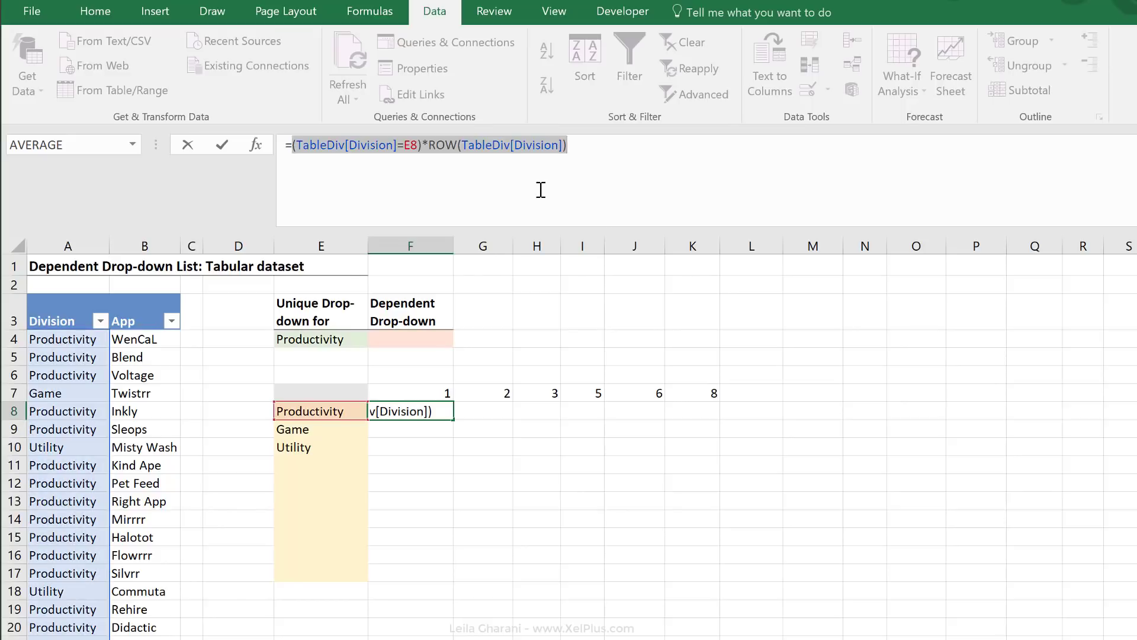
- Divide the comparison in F8's formula by a copy of itself, inserting /(TableDiv[Division]=E8) before *ROW
left_click(422, 145)
type("/")
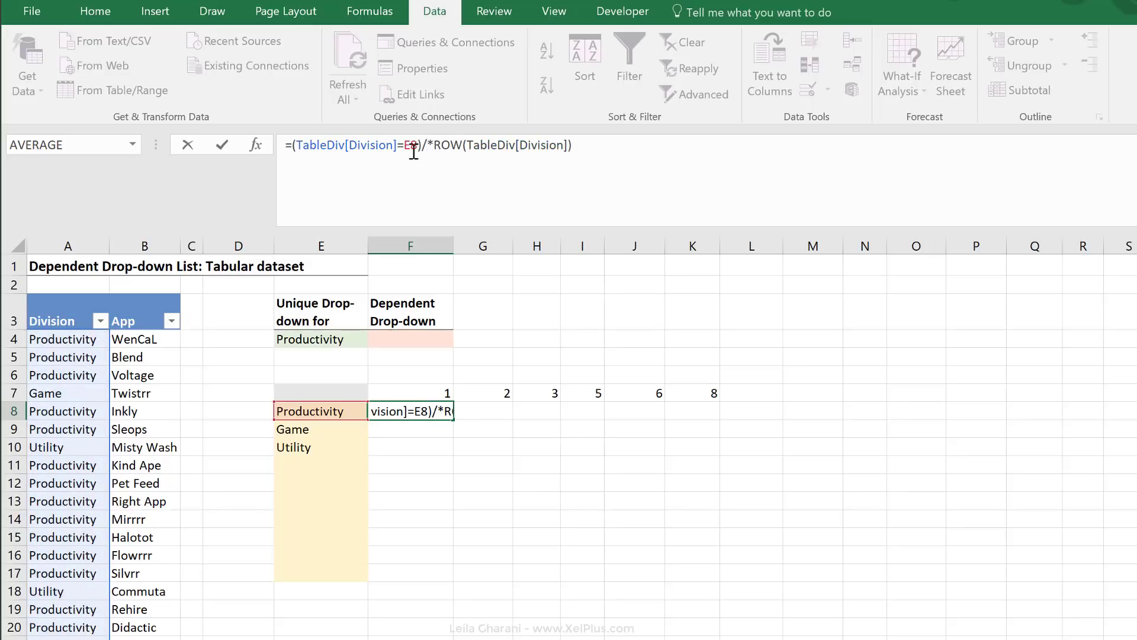
left_click_drag(423, 144, 295, 147)
key("ctrl+c")
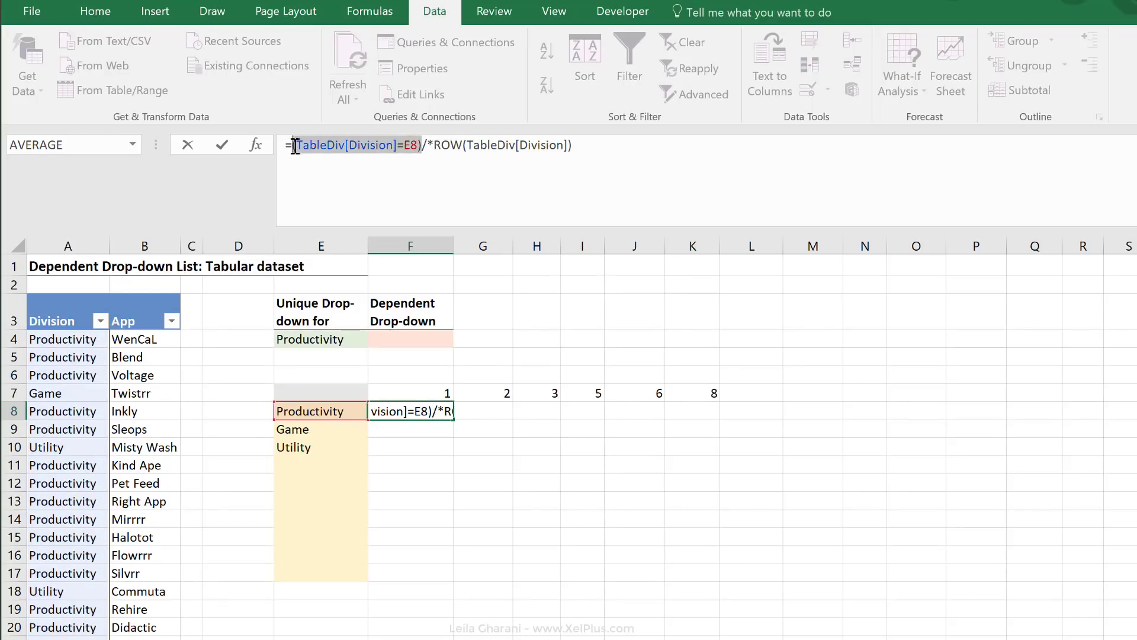
left_click(428, 147)
key("ctrl+v")
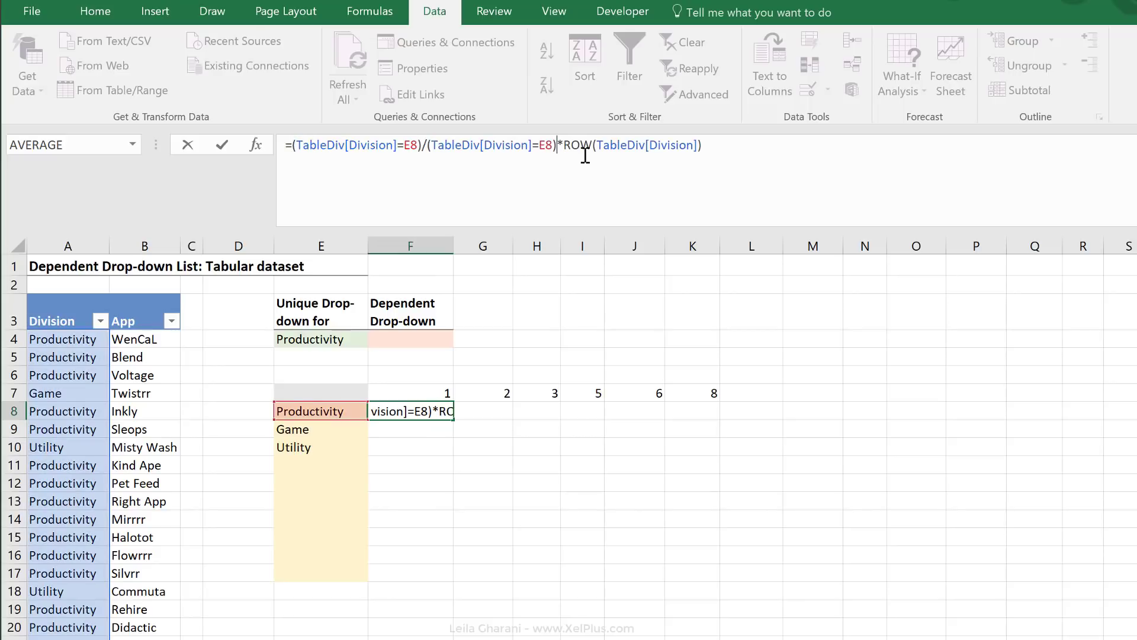
- Evaluate only the division part of F8's formula to inspect its array, and restore it
left_click_drag(556, 145, 289, 146)
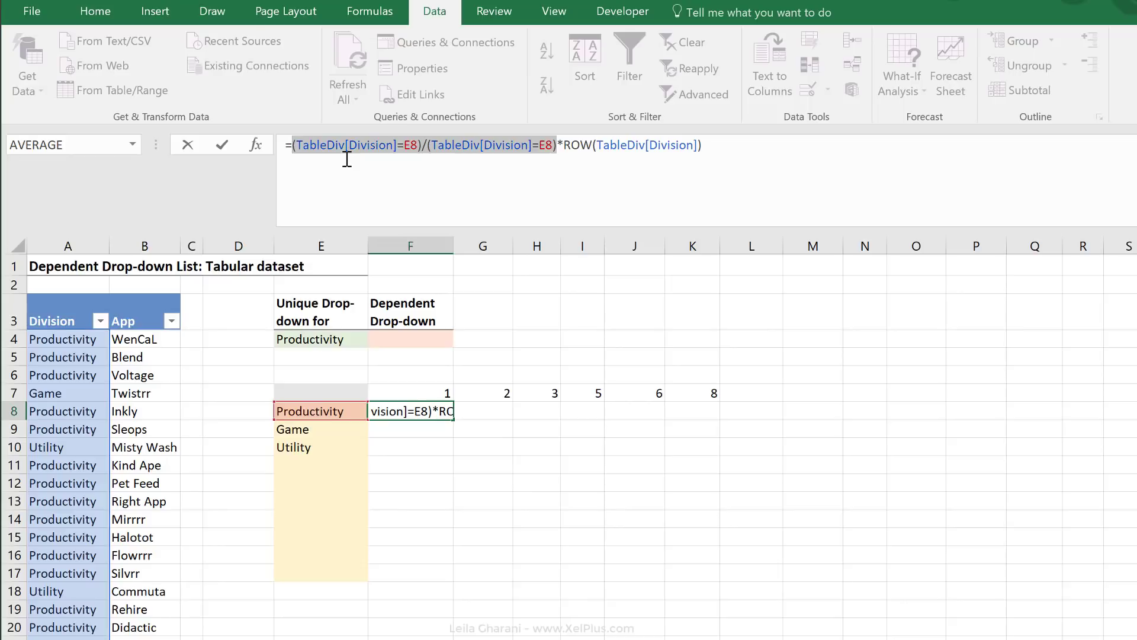
key("F9")
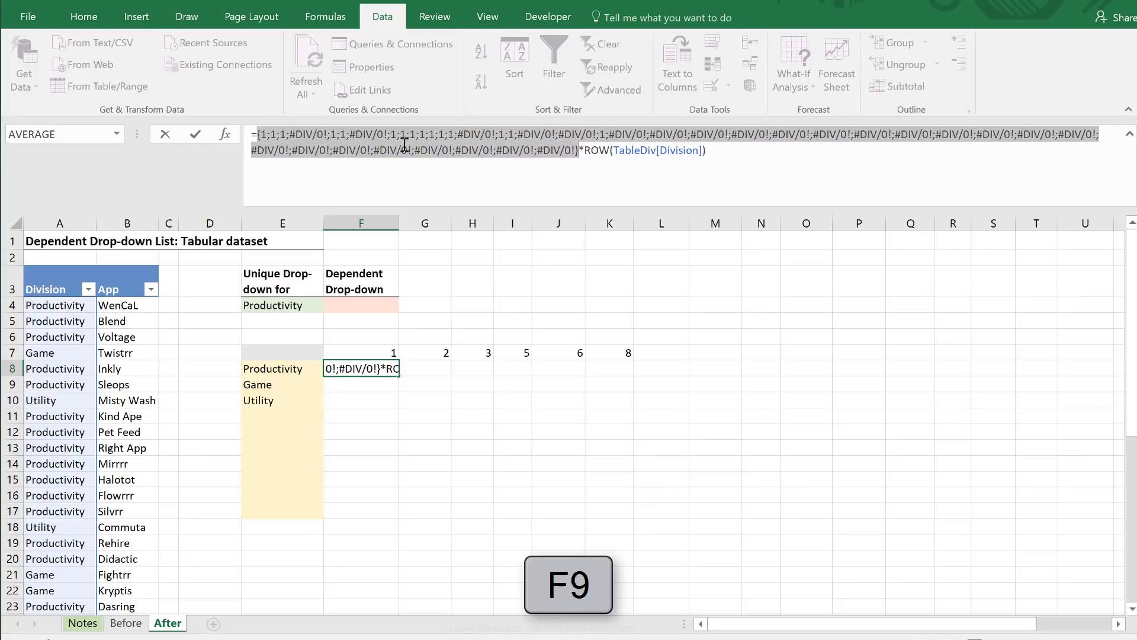
key("ctrl+z")
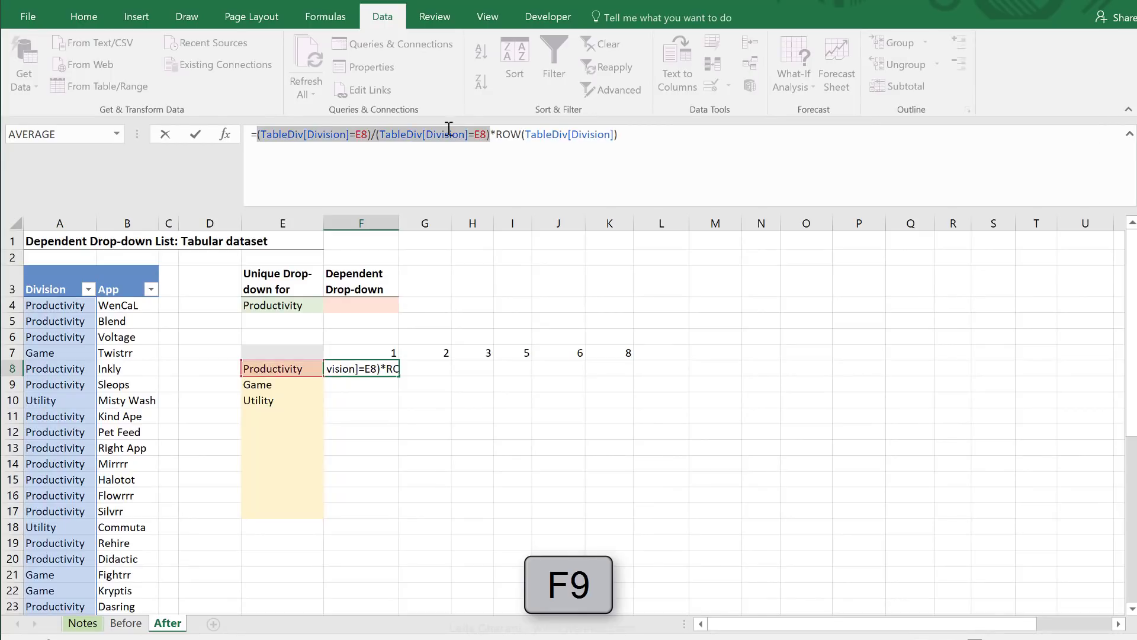
- Evaluate the complete formula in F8, including the ROW part, and restore the formula
left_click(653, 132)
key("ctrl+Return")
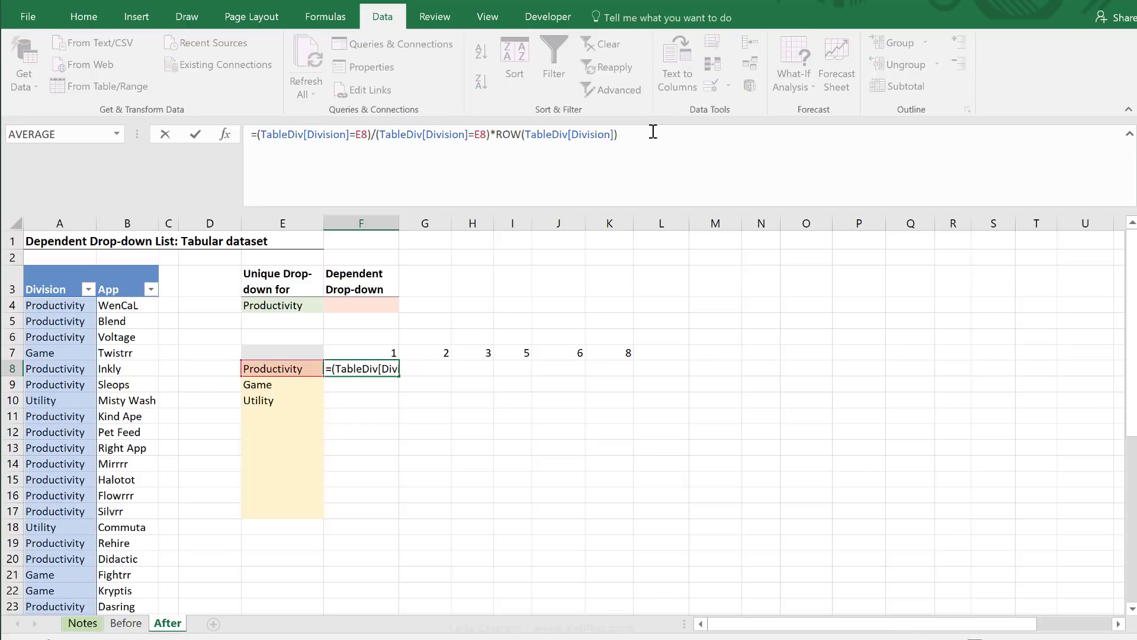
key("F9")
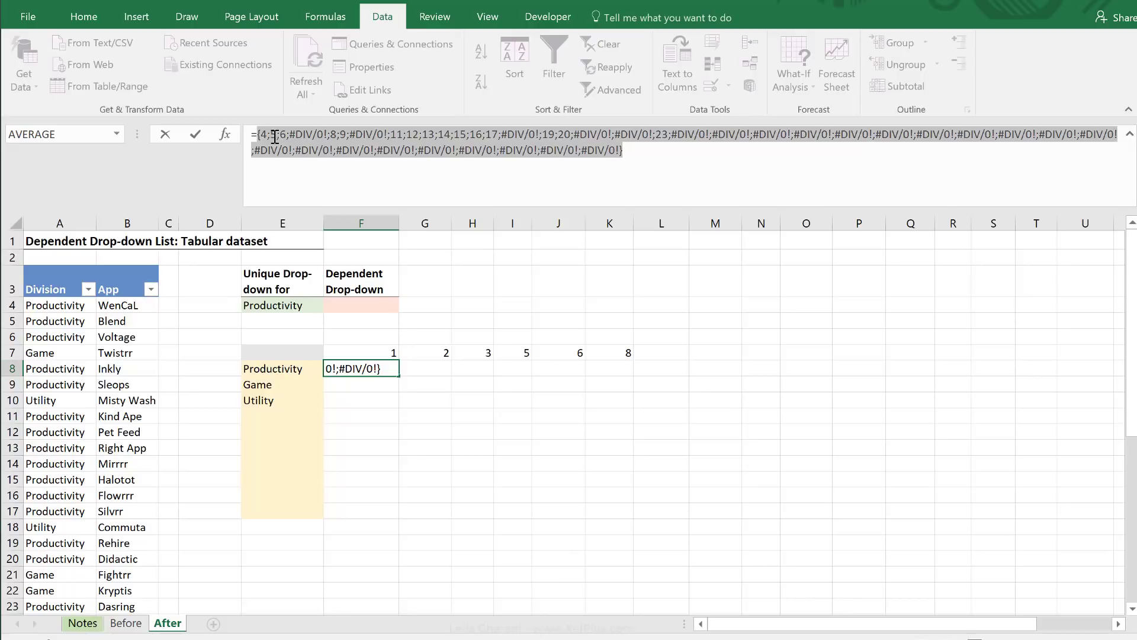
key("ctrl+z")
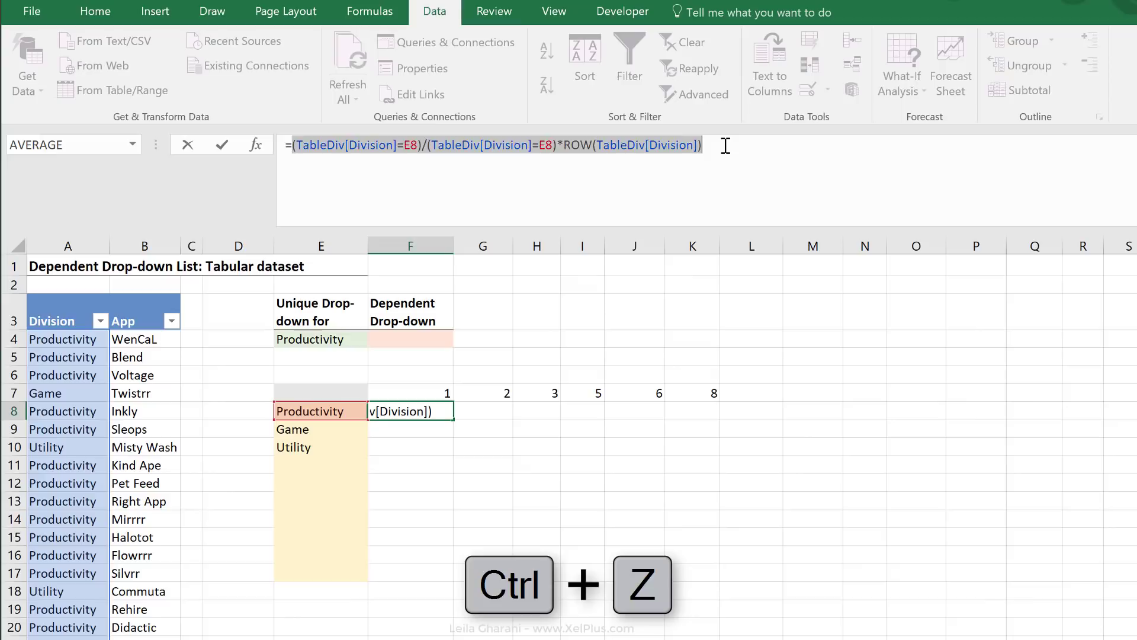
- Append -ROW(TableDiv[[#Headers],[Division]]) to F8's formula to subtract the header row number
left_click(725, 145)
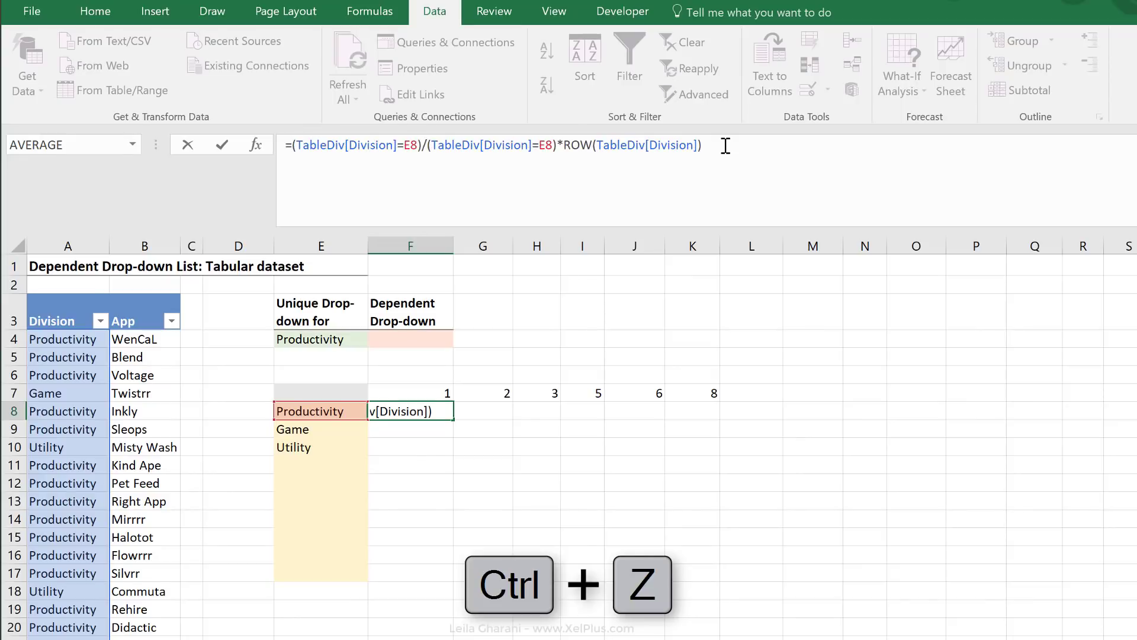
type("-row(")
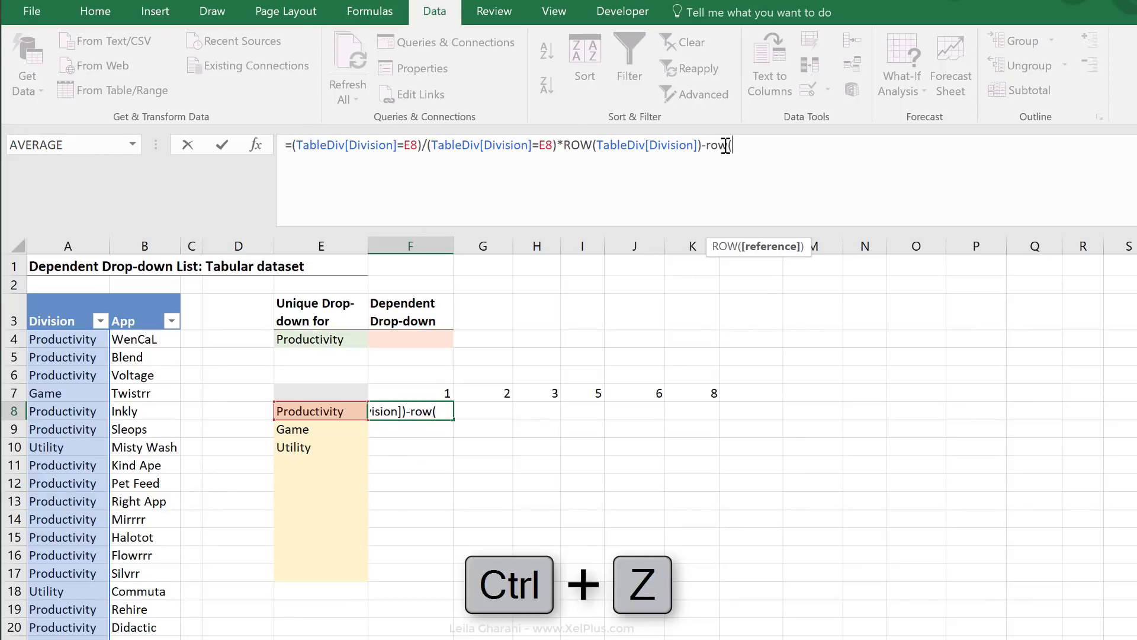
left_click(76, 312)
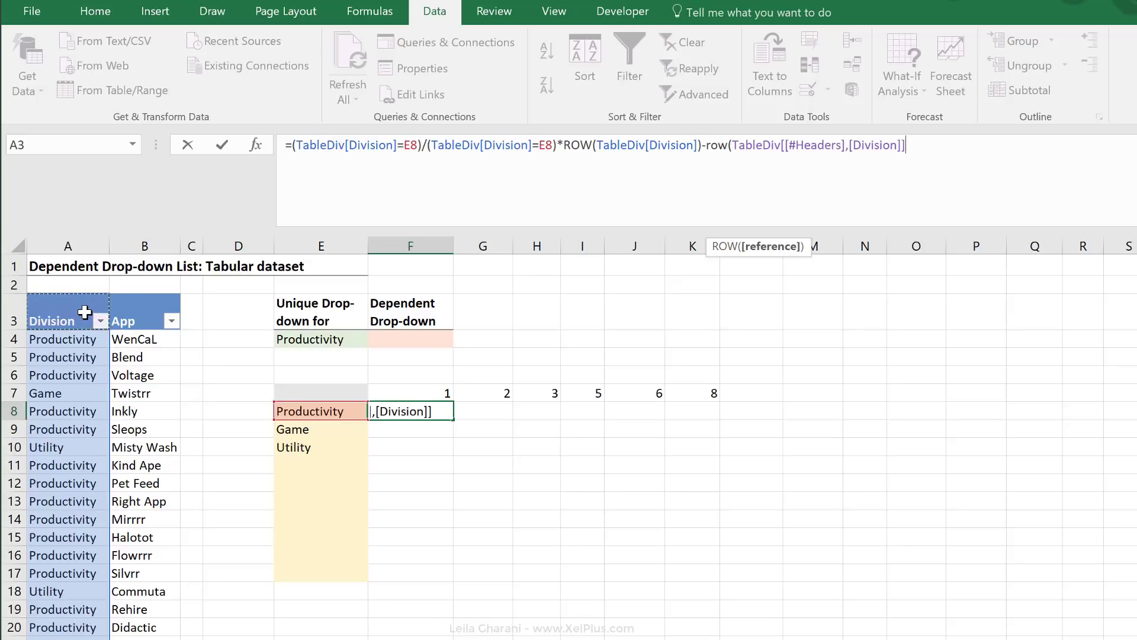
type(")")
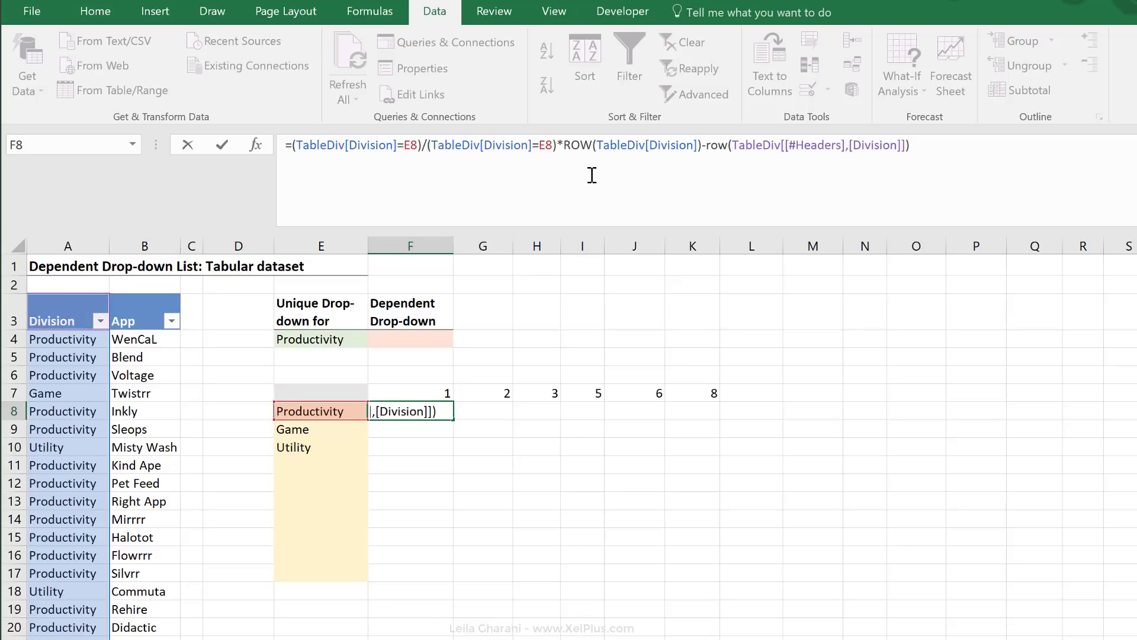
- Enclose the ROW subtraction in F8's formula in parentheses and enter it as an array formula
left_click_drag(564, 146, 913, 147)
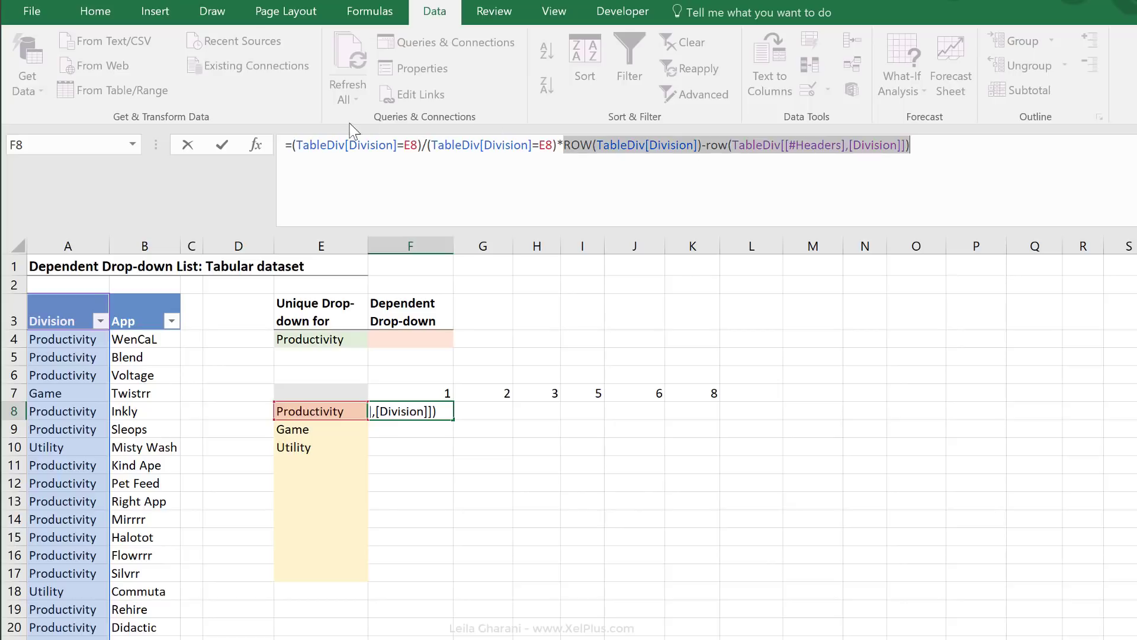
left_click(566, 146)
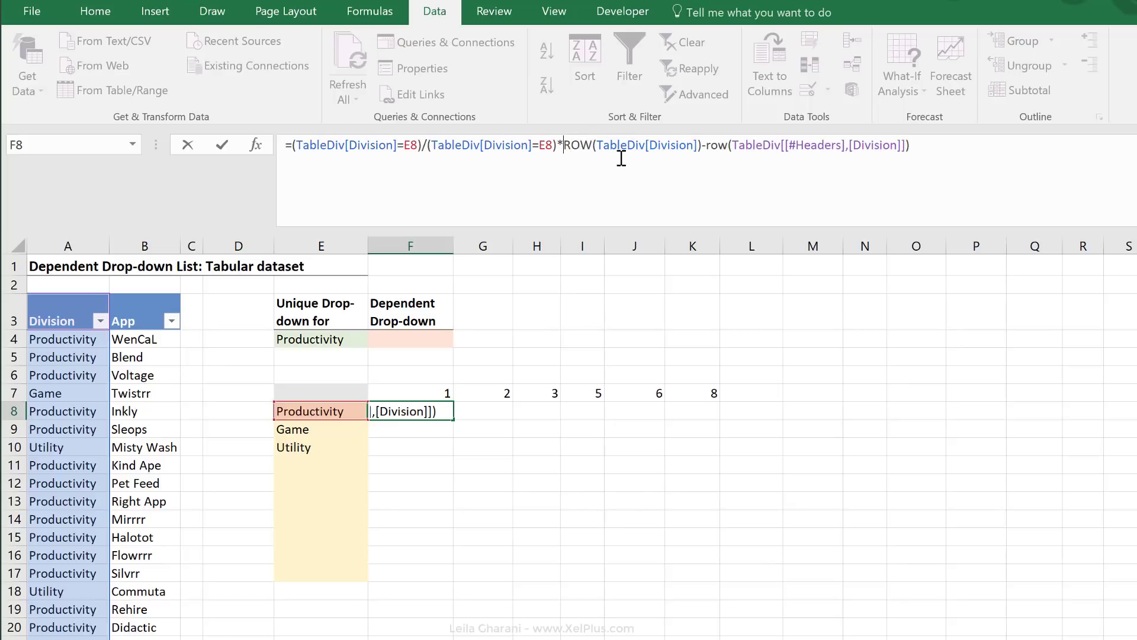
type("(")
left_click(924, 145)
type(")")
key("ctrl+shift+Return")
- Evaluate the complete formula in F8 to inspect its array of row positions, and restore the formula
left_click(923, 148)
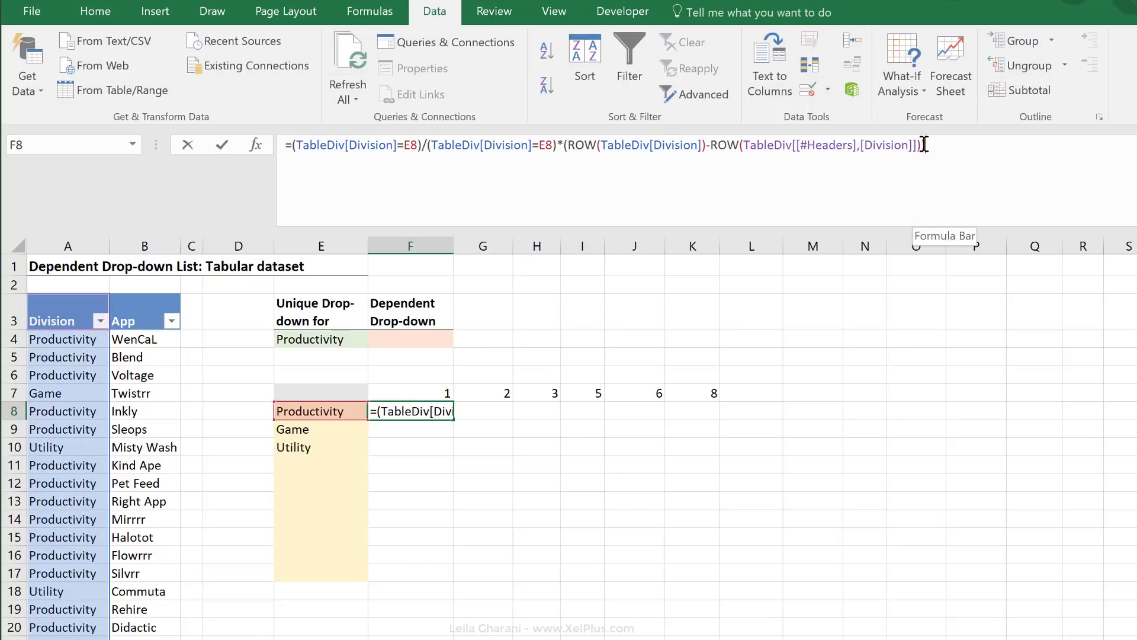
key("F9")
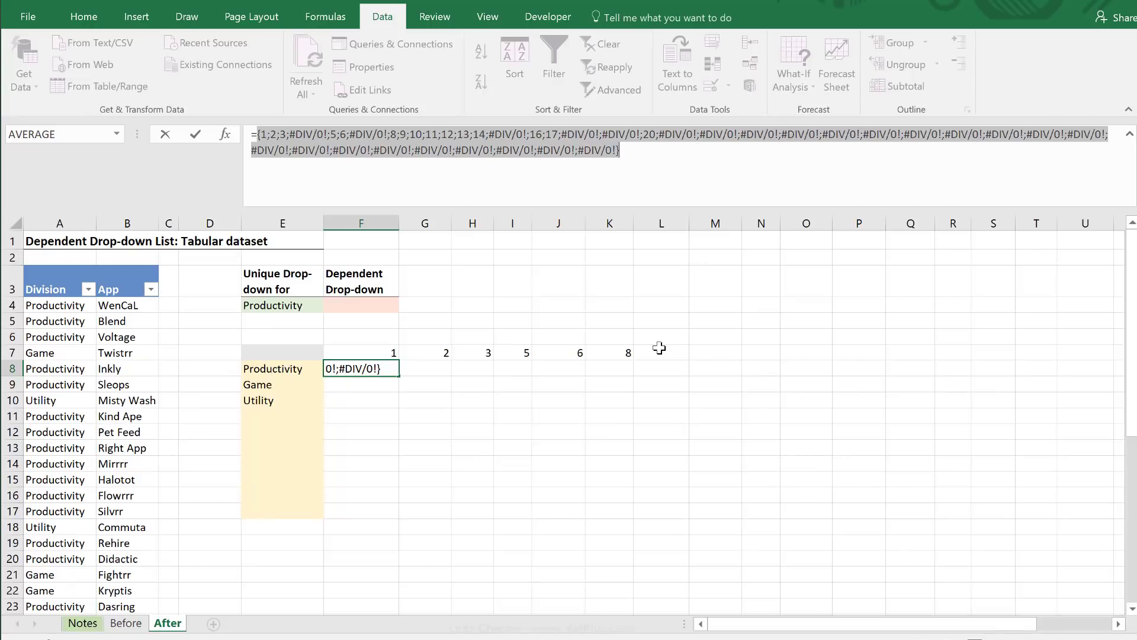
key("ctrl+z")
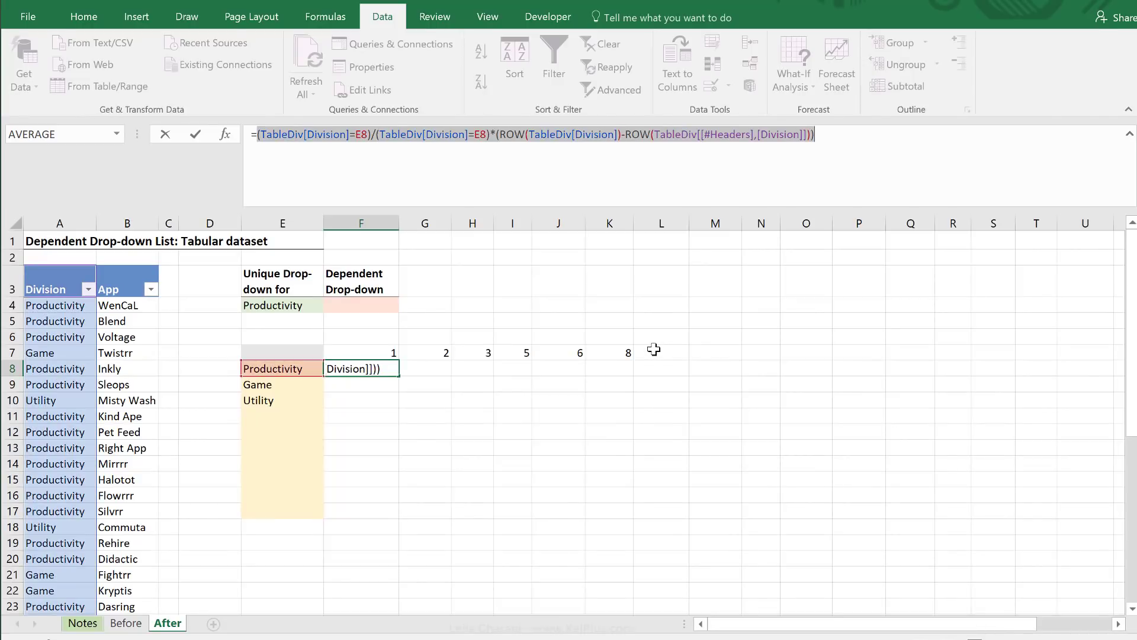
key("Escape")
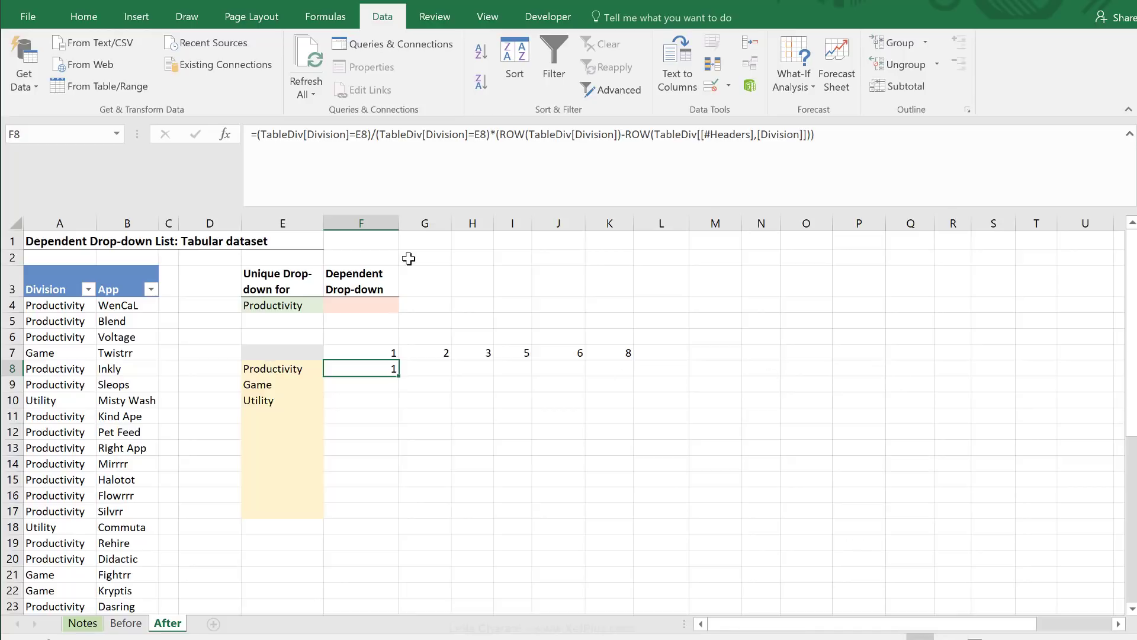
- Change both E8 references in F8's formula to $E8, locking only the column, and enter the formula
left_click(360, 134)
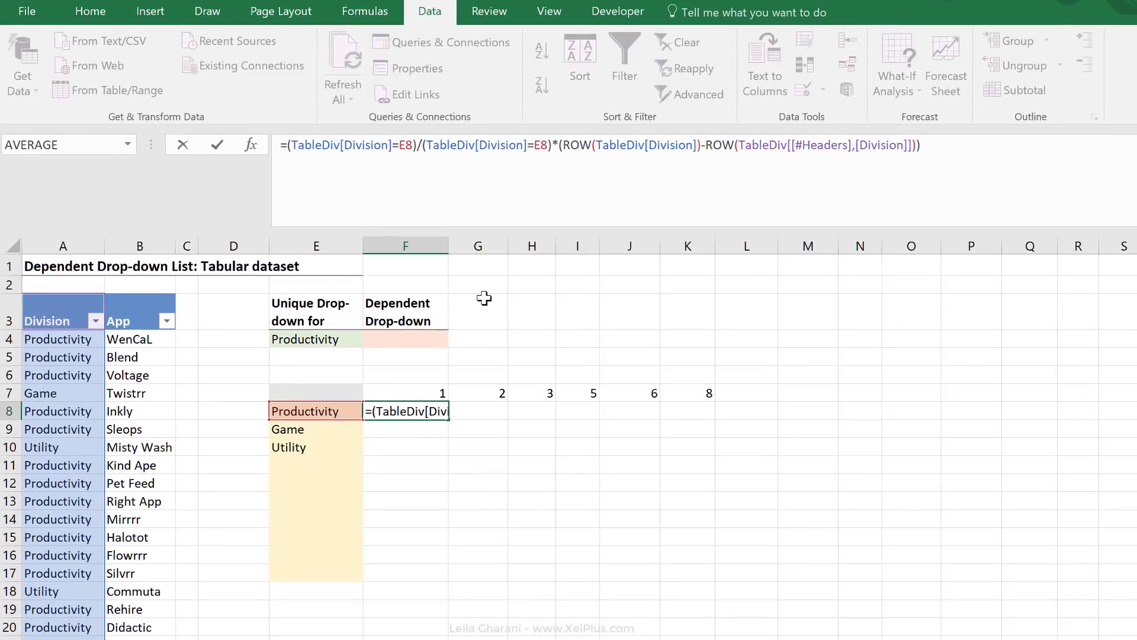
key("F4")
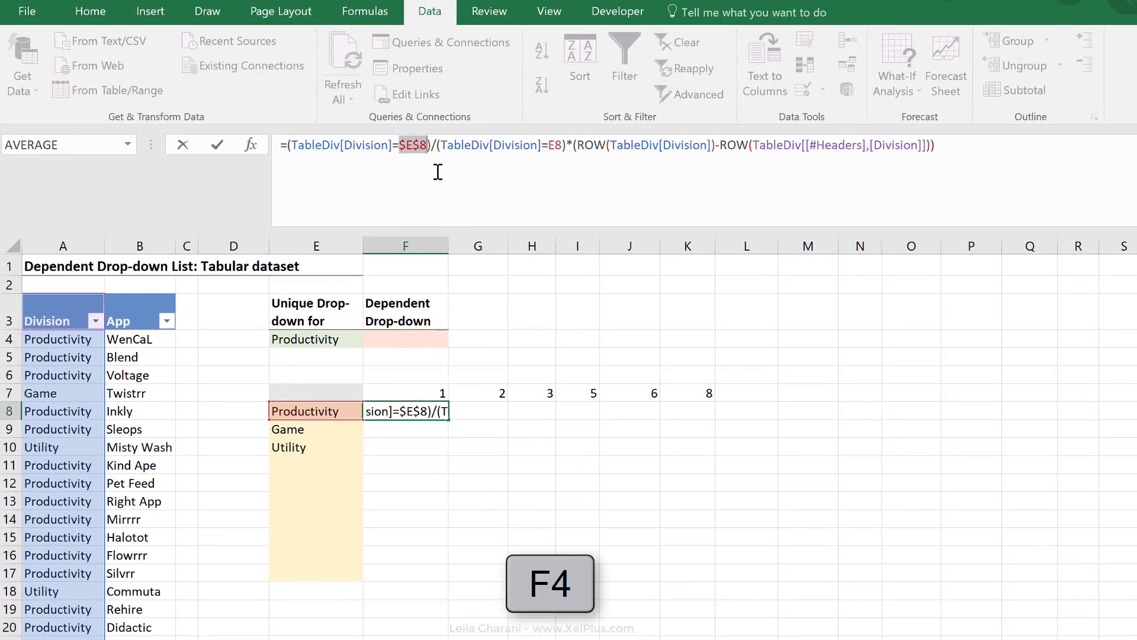
key("F4")
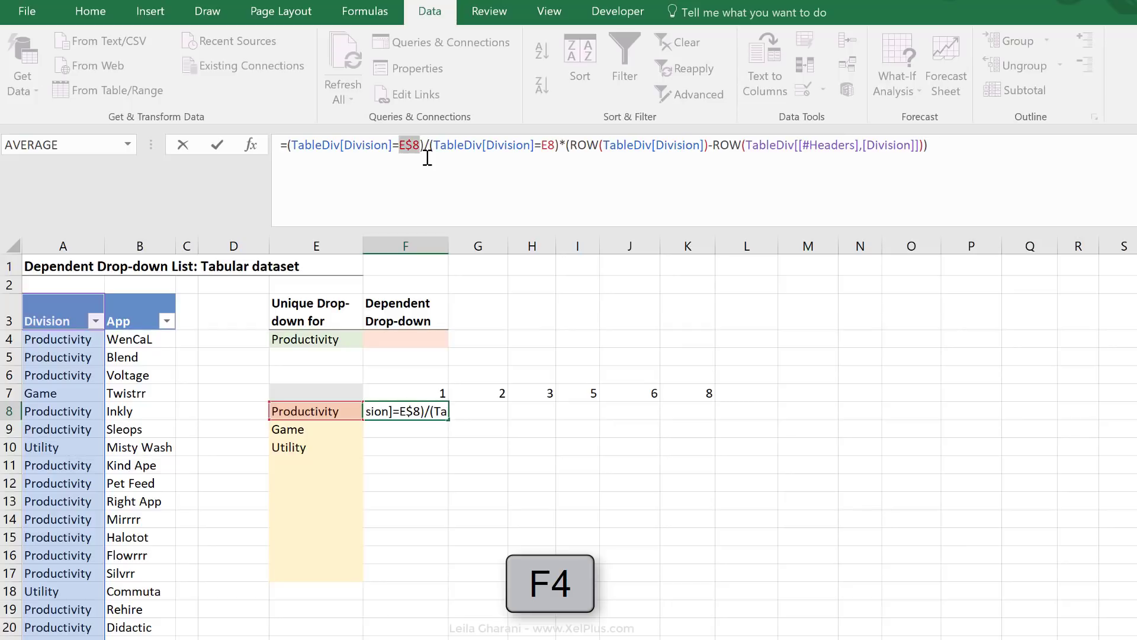
key("F4")
left_click(553, 148)
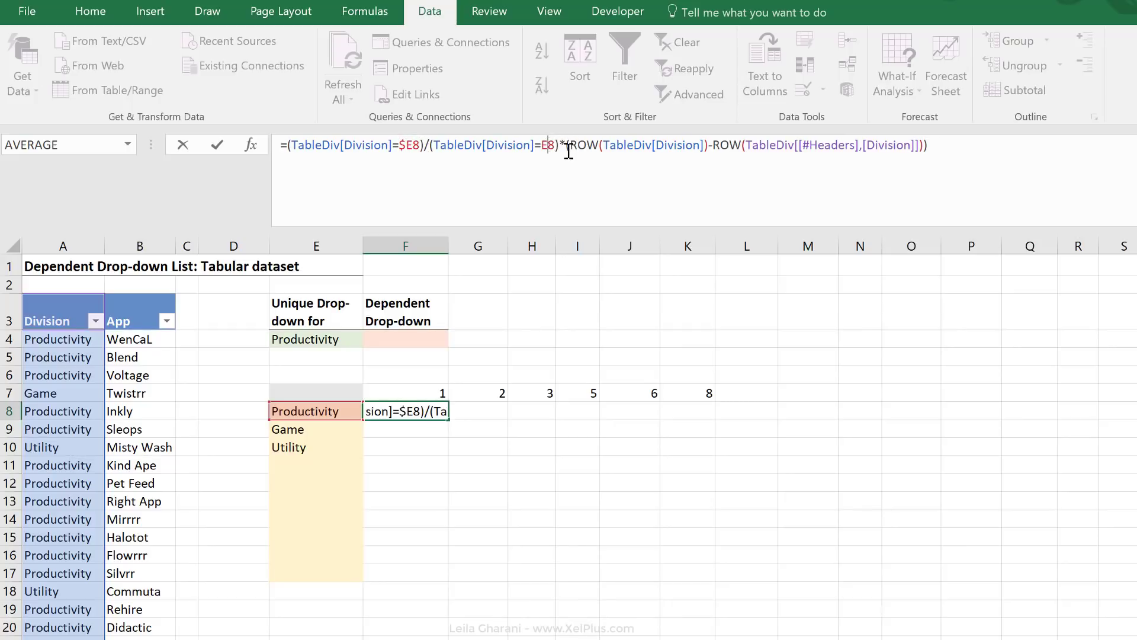
key("F4")
key("F4")
key("F4")
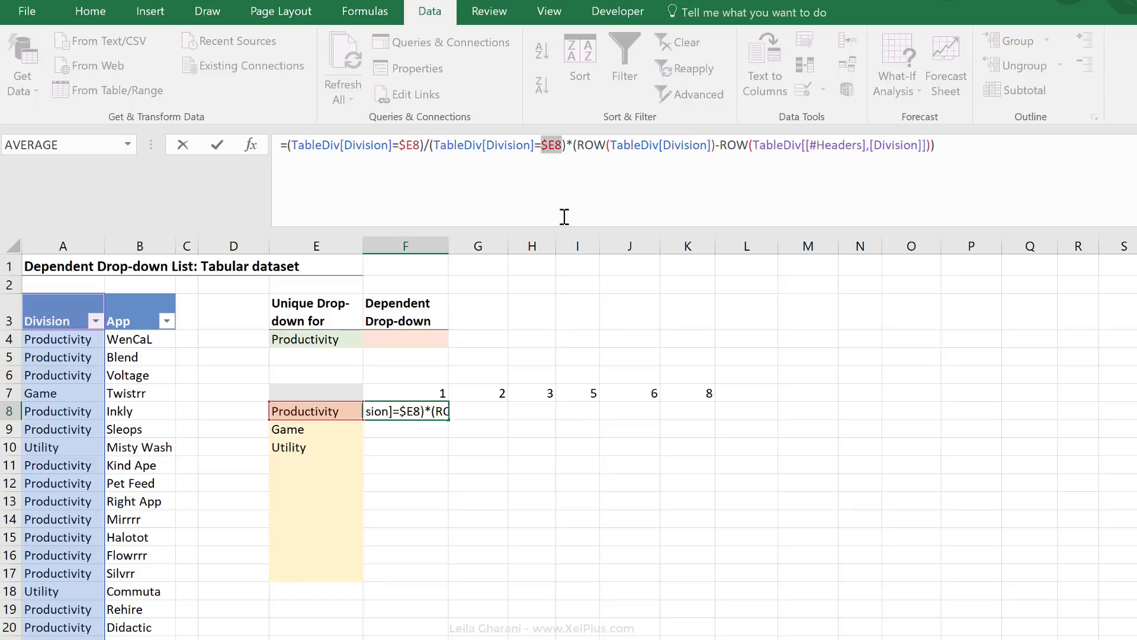
key("ctrl+Return")
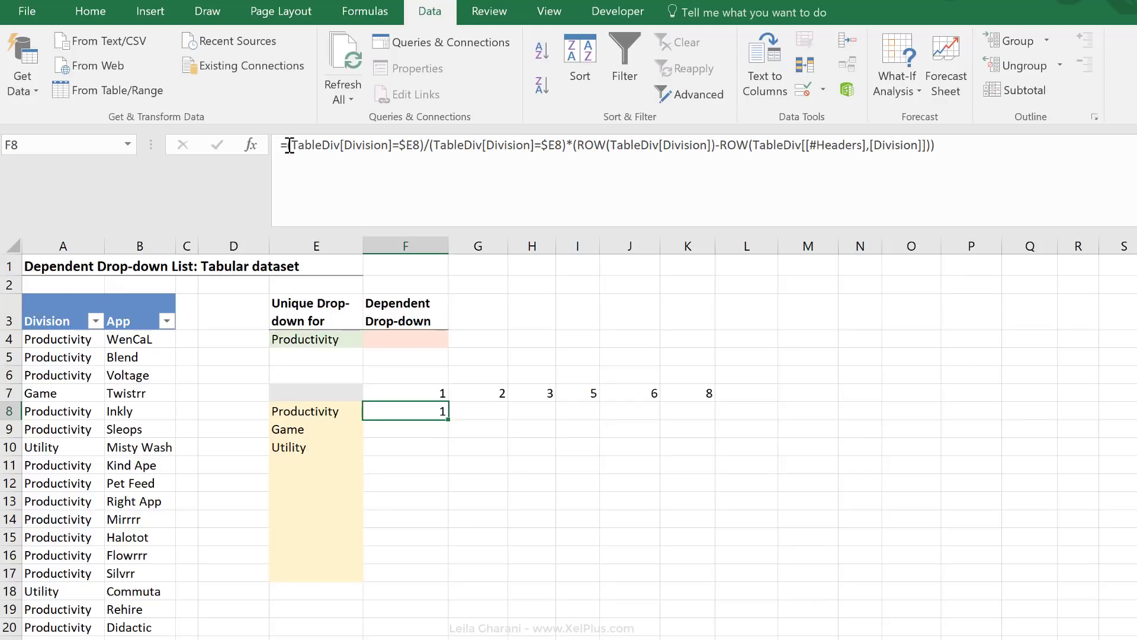
- Wrap F8's calculation in AGGREGATE, with function 15 (SMALL) and option 3 to ignore hidden rows, error values and nested functions
left_click(347, 138)
type("a")
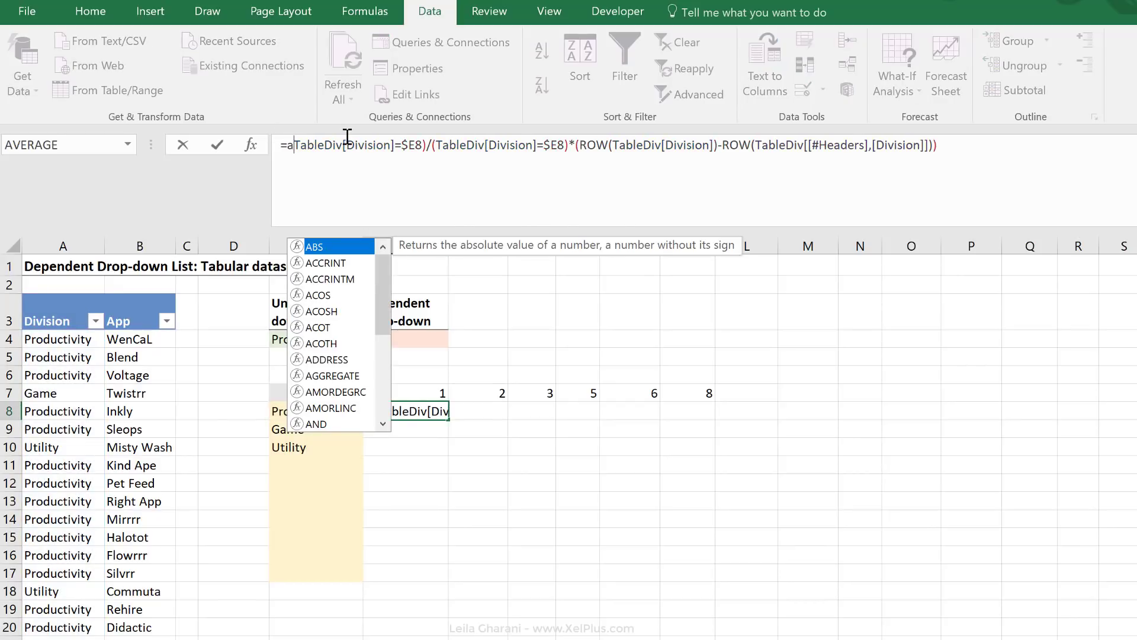
type("(")
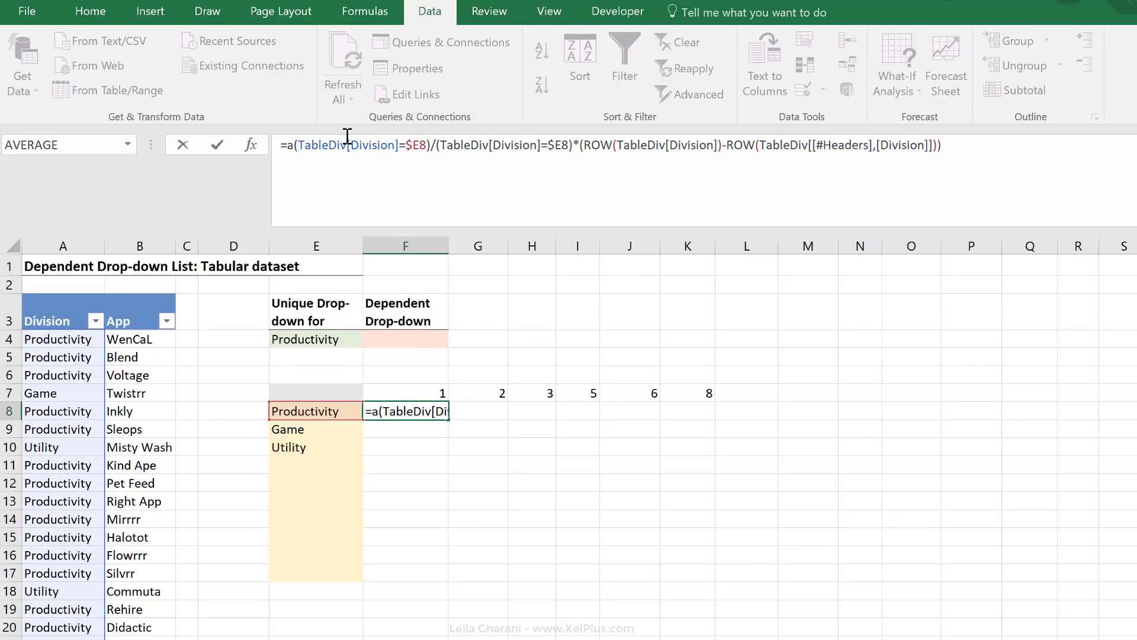
type("ggregate(")
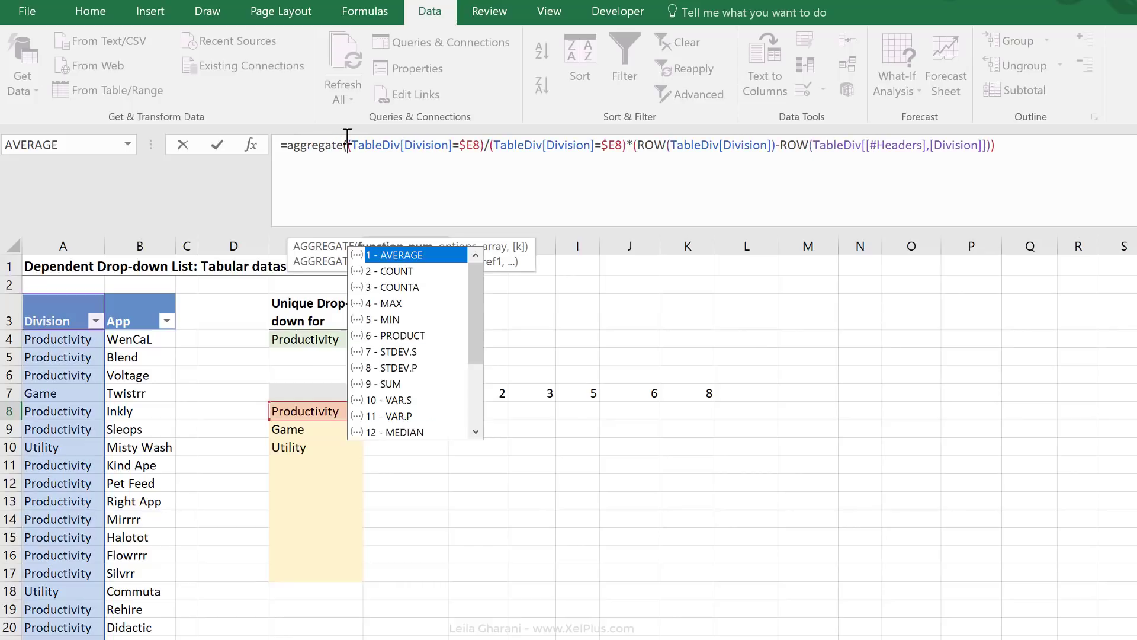
left_click_drag(470, 357, 482, 406)
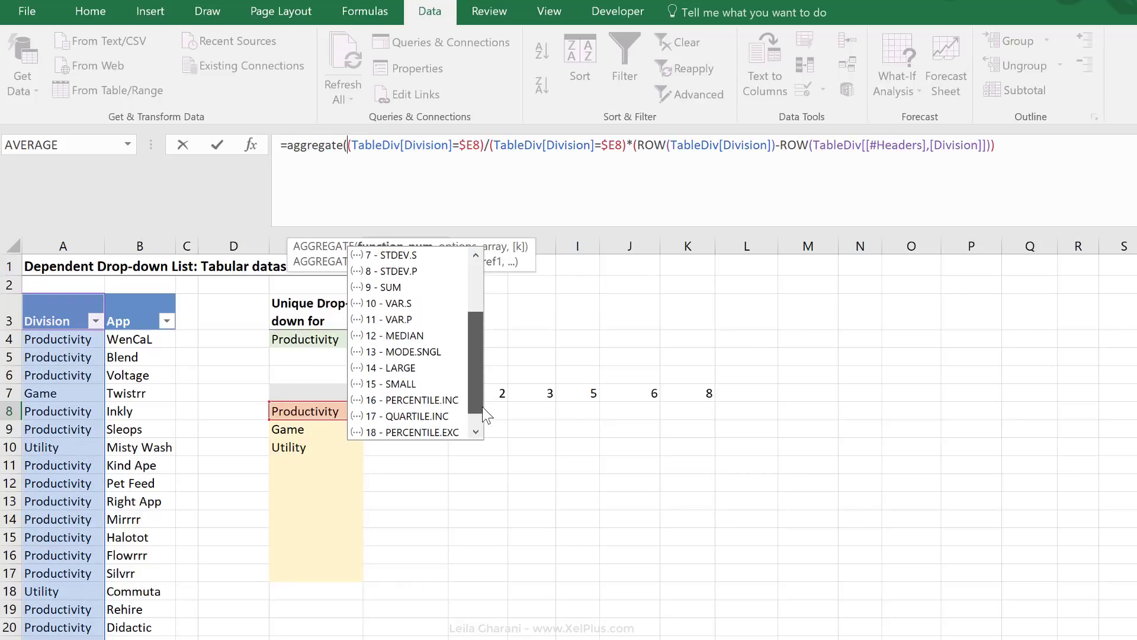
double_click(417, 383)
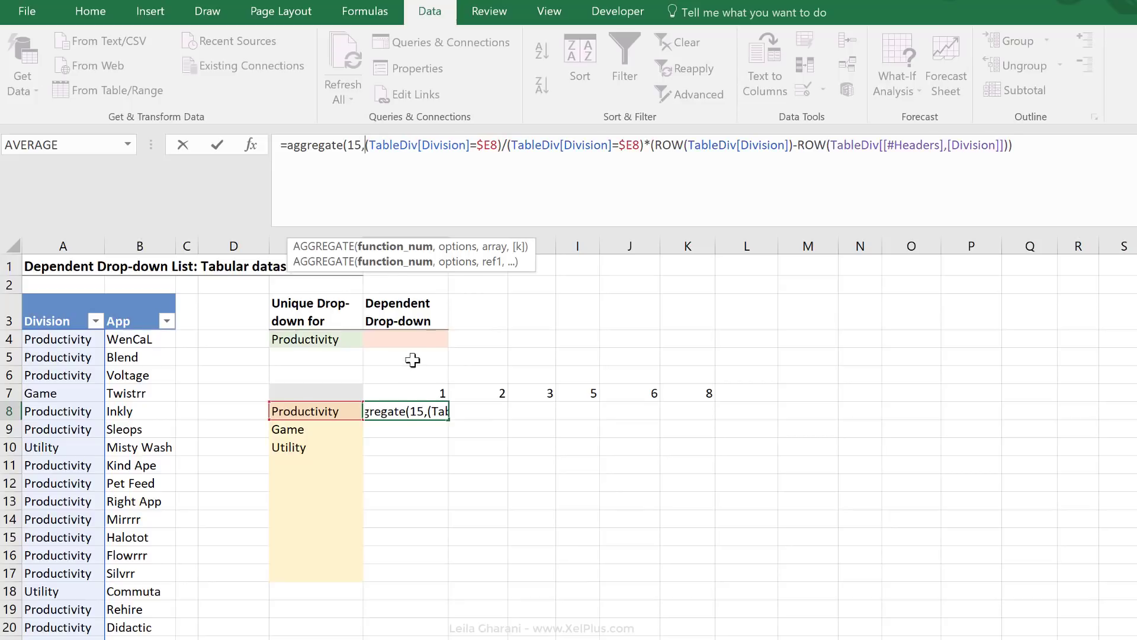
type(",")
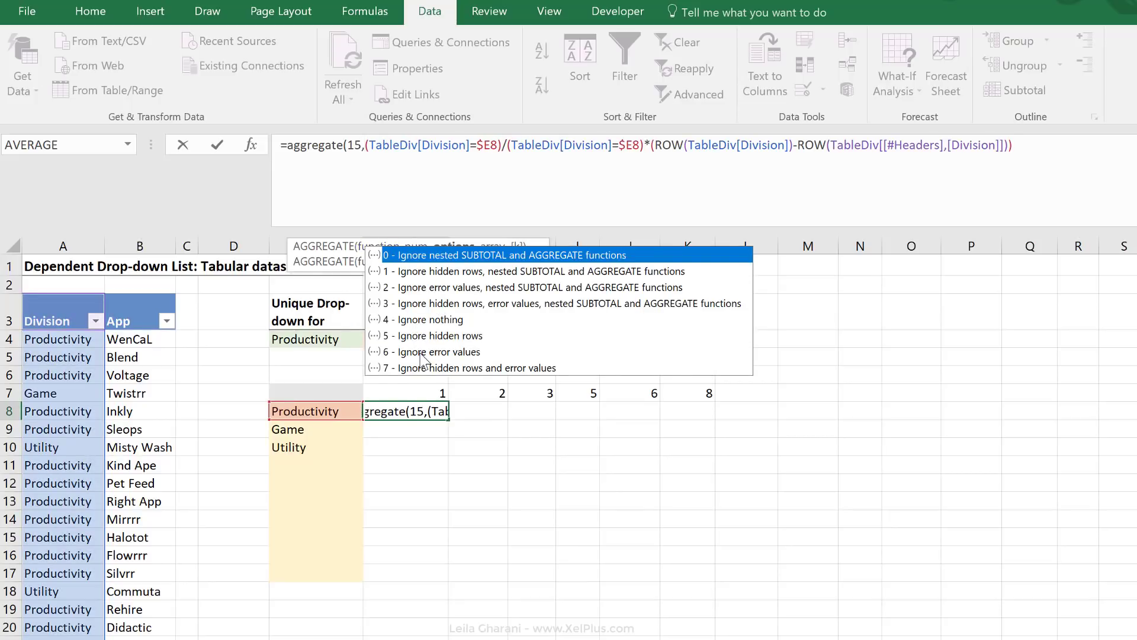
double_click(414, 303)
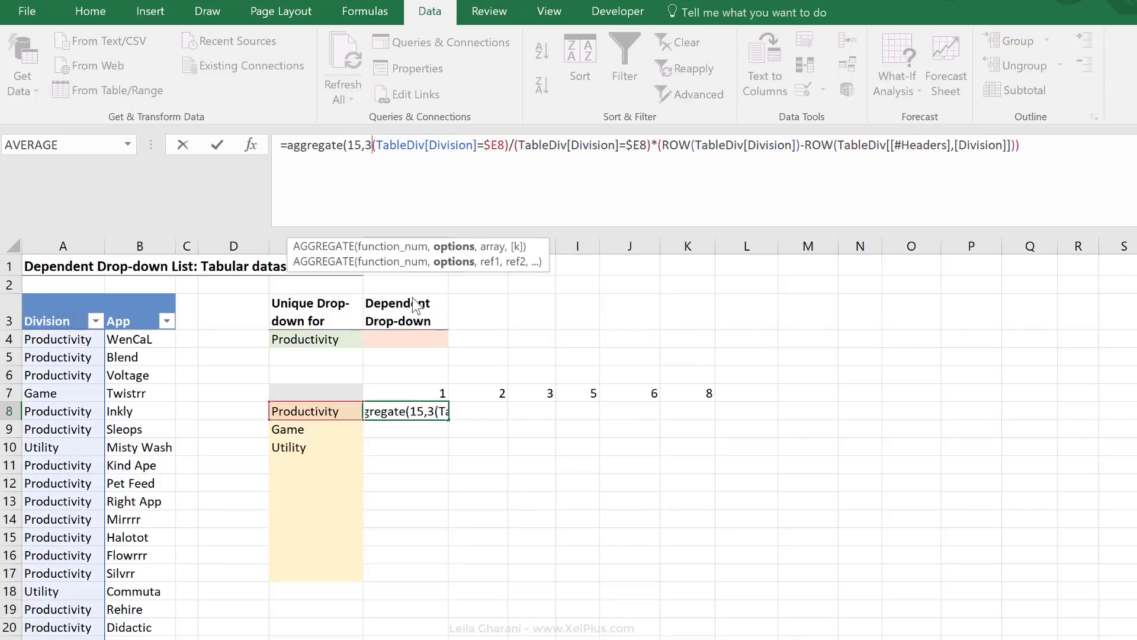
type(",")
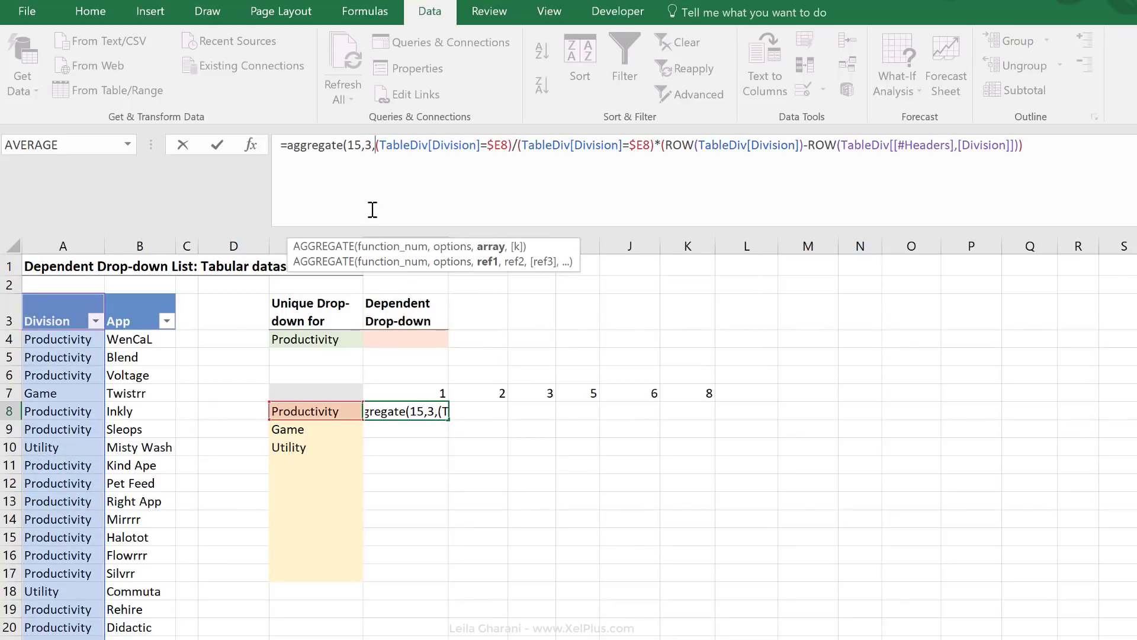
- Check the array argument of AGGREGATE in F8 and add COLUMNS(F7:F7) as its k argument
left_click(490, 247)
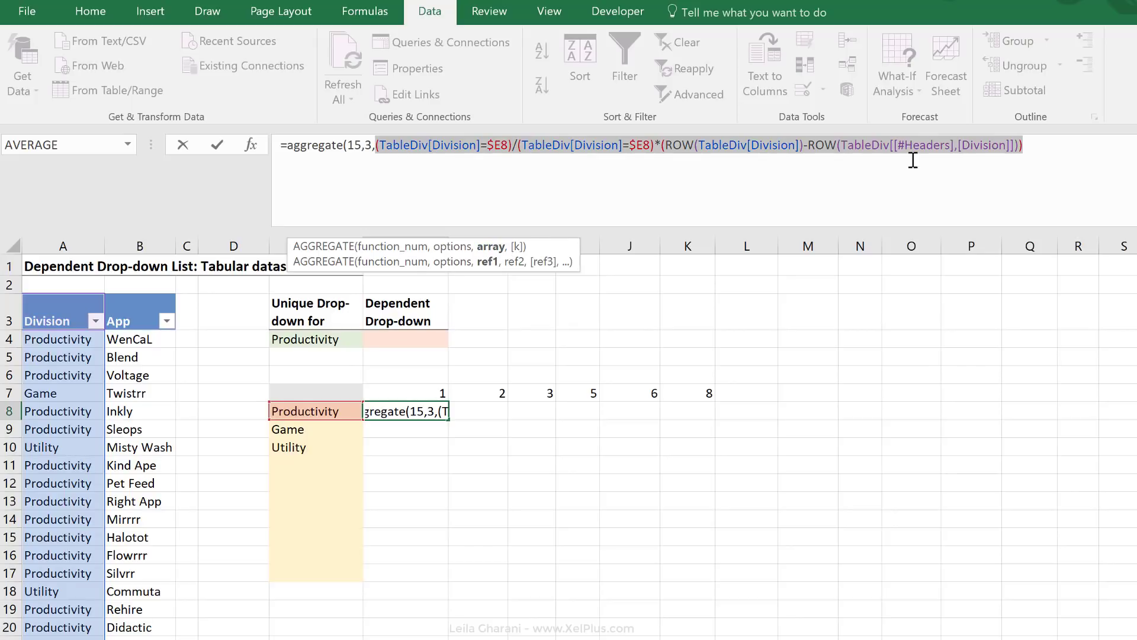
left_click(1041, 144)
type(",")
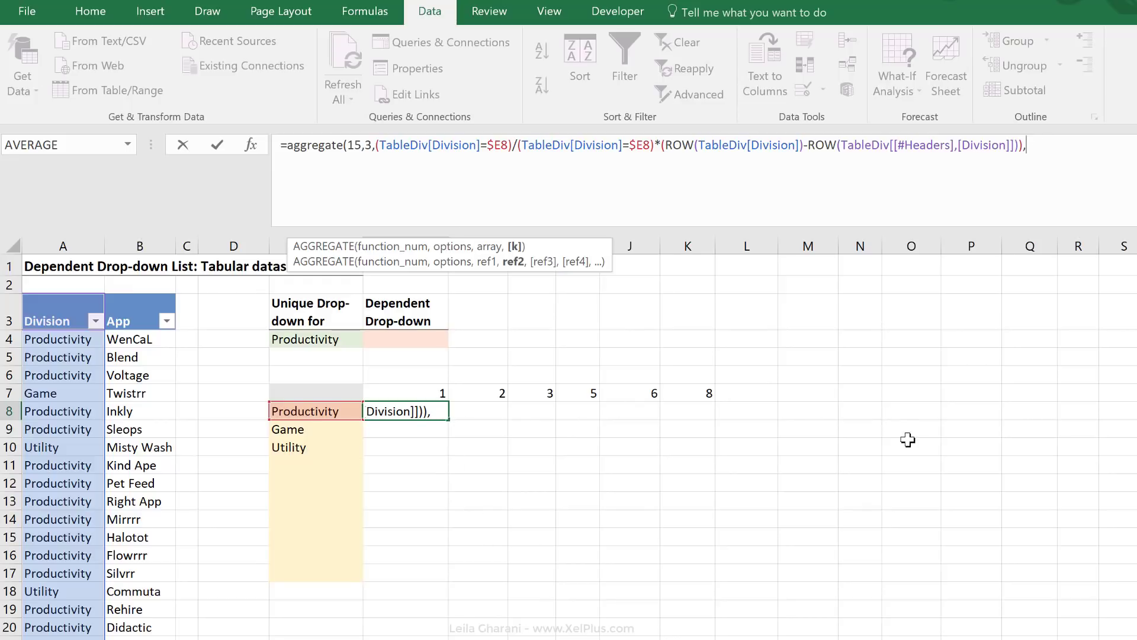
type("columns(")
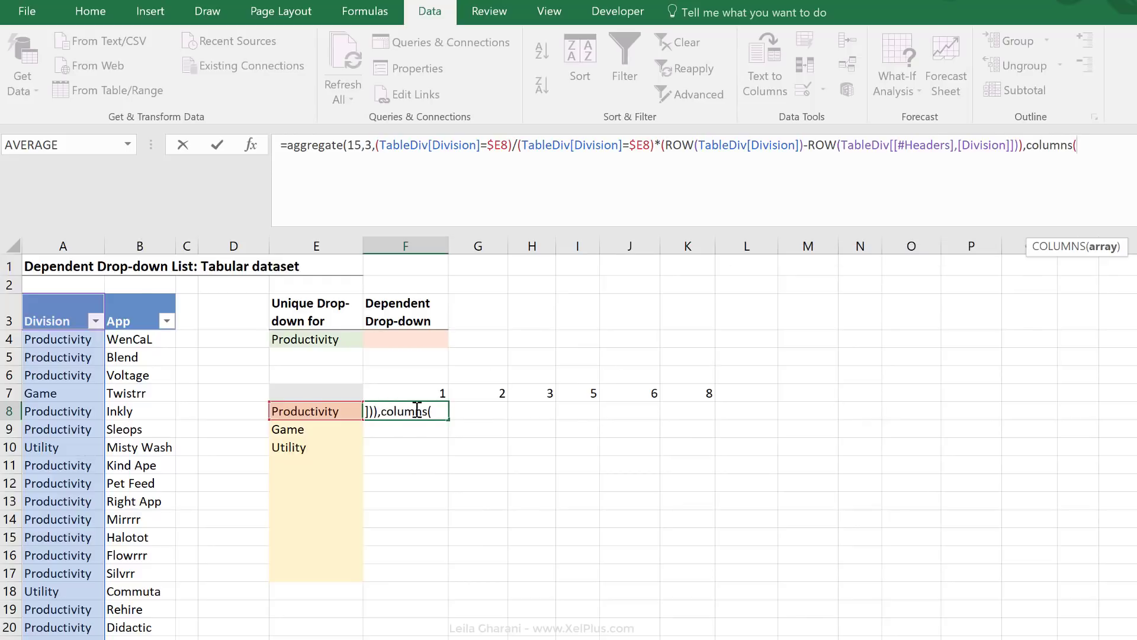
left_click(412, 393)
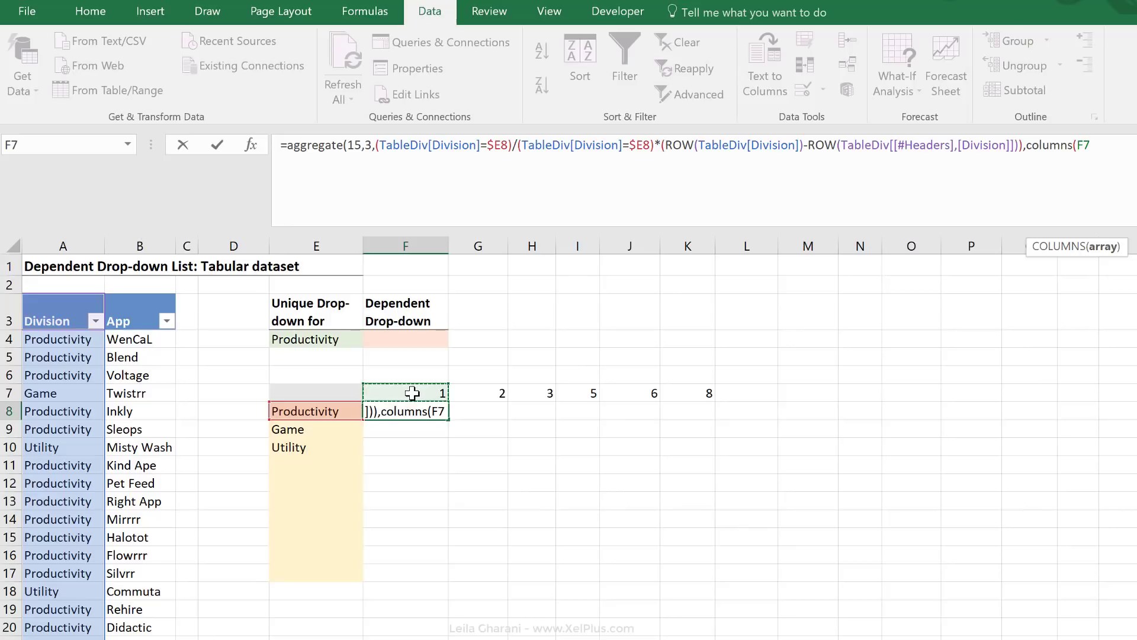
type(":")
left_click(412, 392)
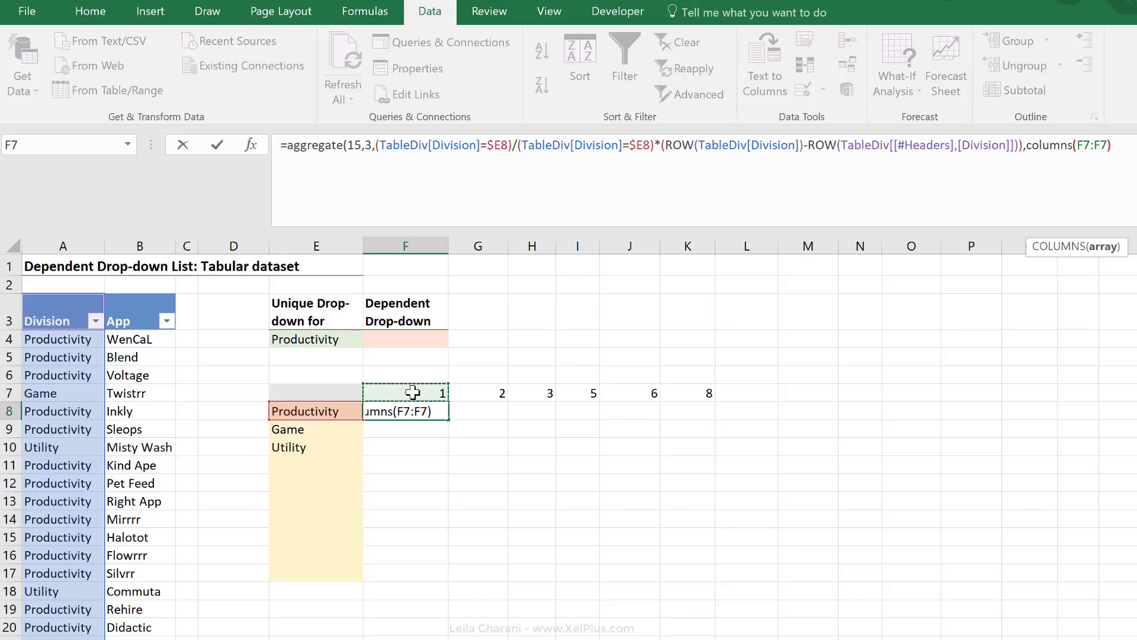
- Anchor the COLUMNS range as $F$7:F$7, close the AGGREGATE function and enter the formula in F8
left_click(1087, 144)
key("F4")
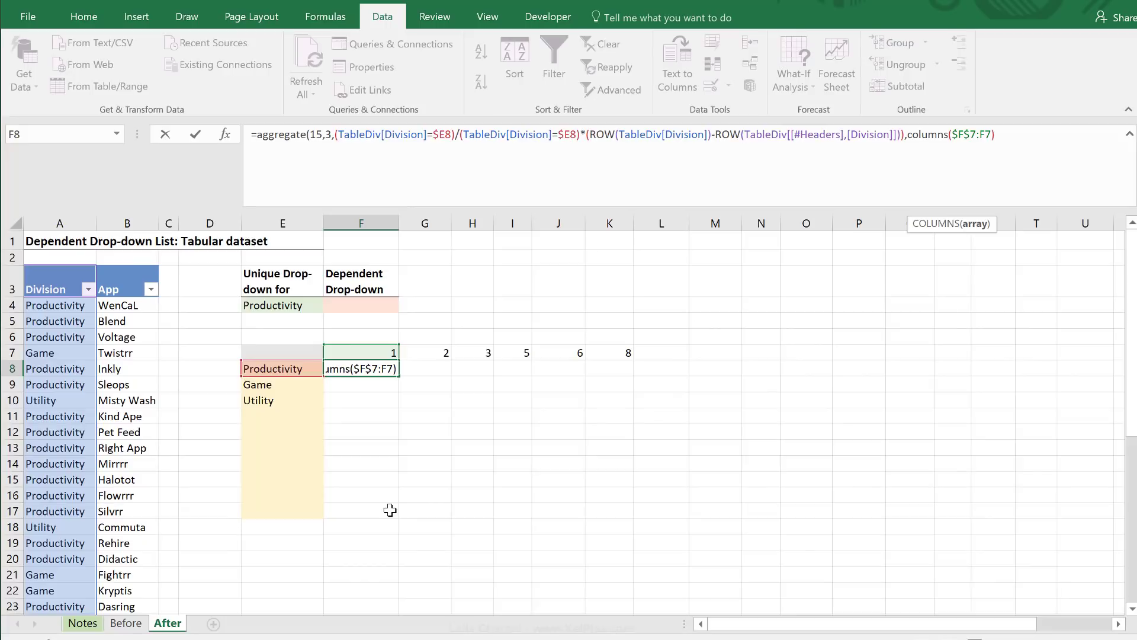
key("F4")
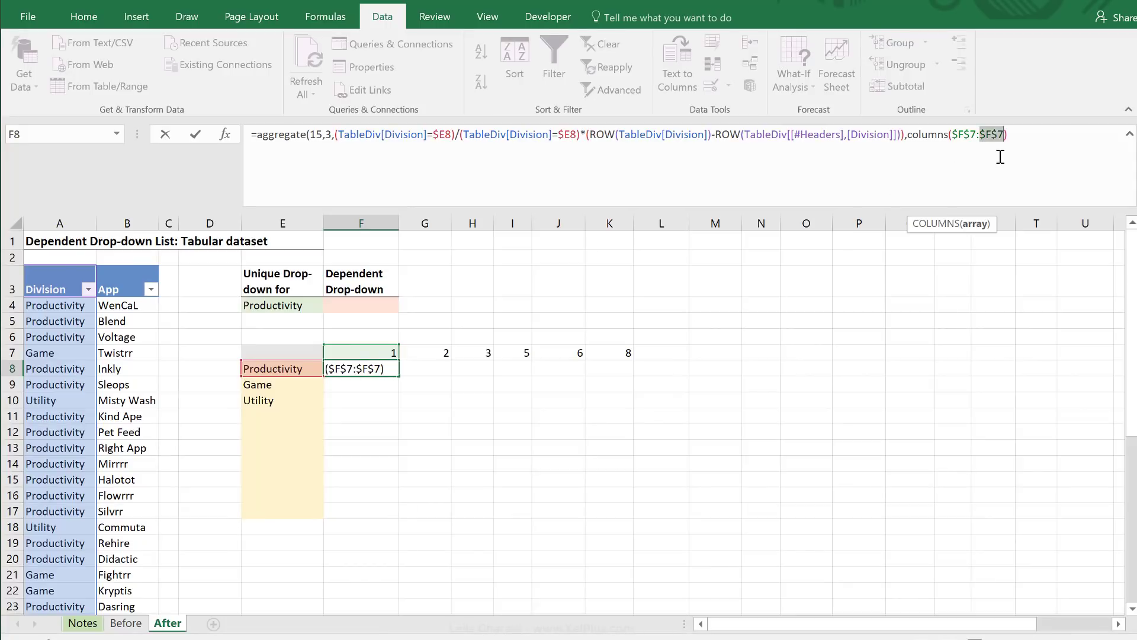
key("F4")
left_click(990, 136)
left_click(1009, 135)
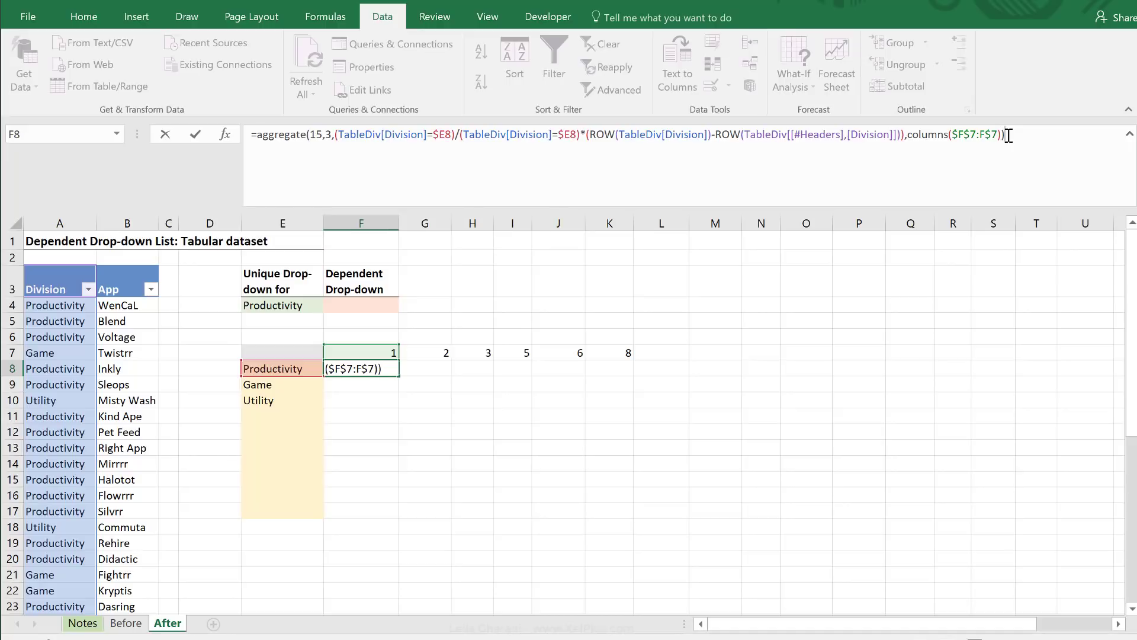
key("ctrl+Return")
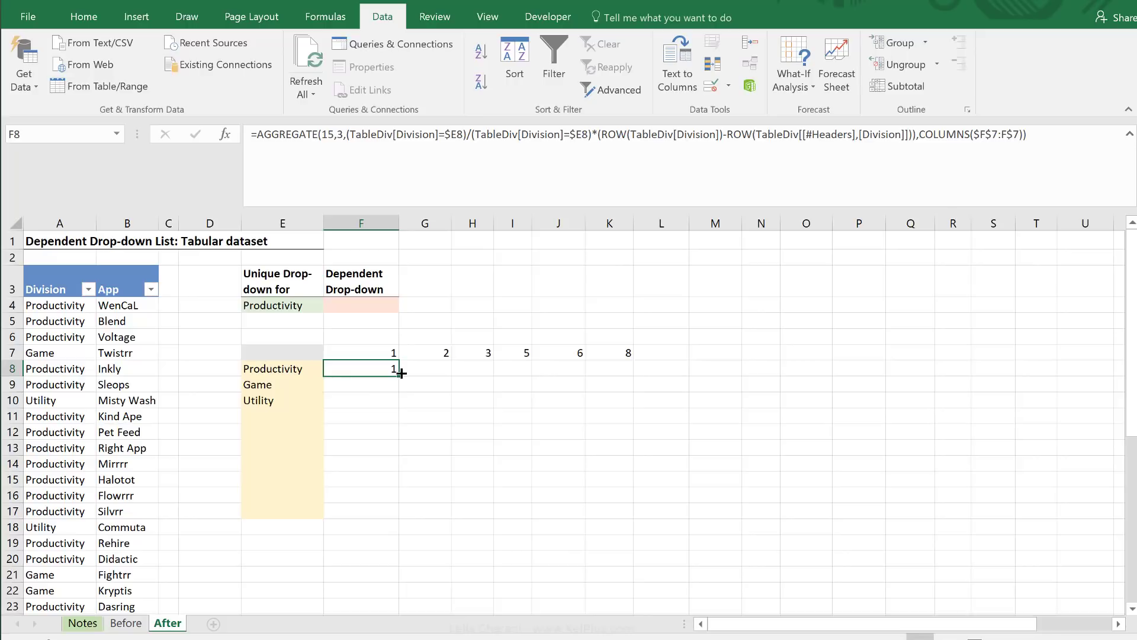
- Fill F8's formula across to L8 and inspect the copied formula in G8
left_click_drag(399, 376, 687, 379)
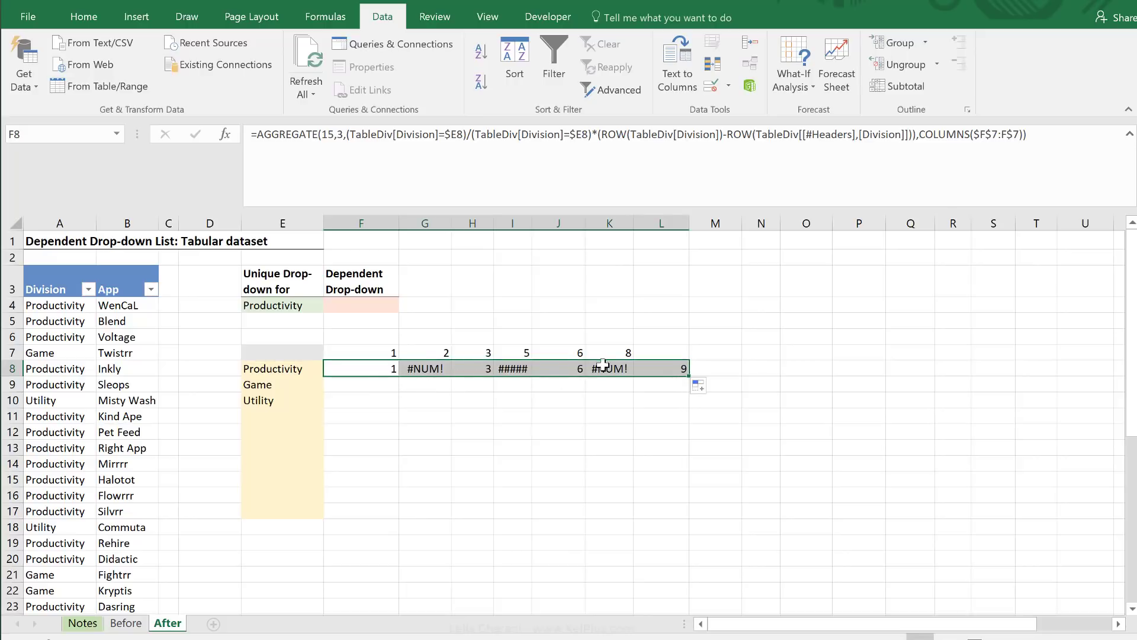
left_click(515, 368)
left_click(425, 368)
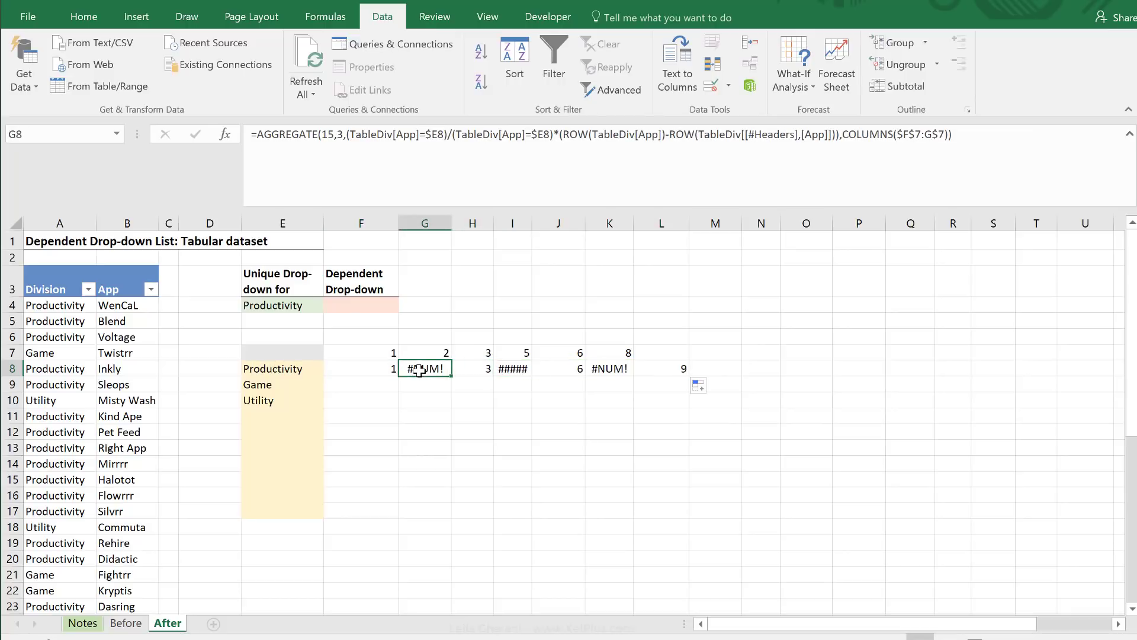
- Examine which TableDiv columns the copied formulas in G8, H8, I8 and J8 refer to
left_click(500, 135)
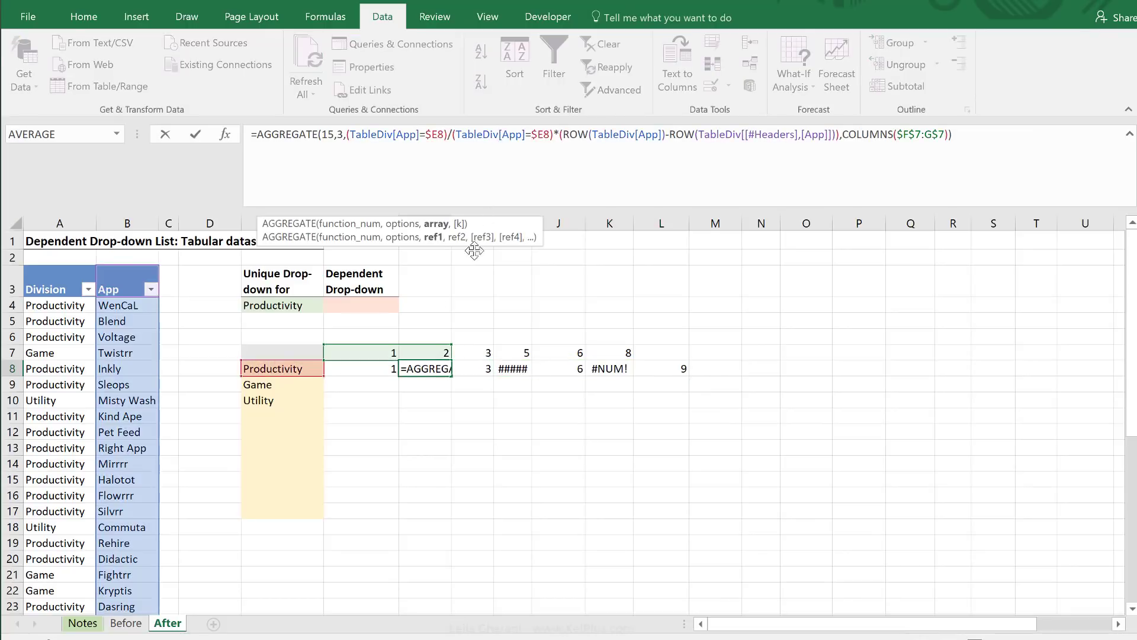
key("Escape")
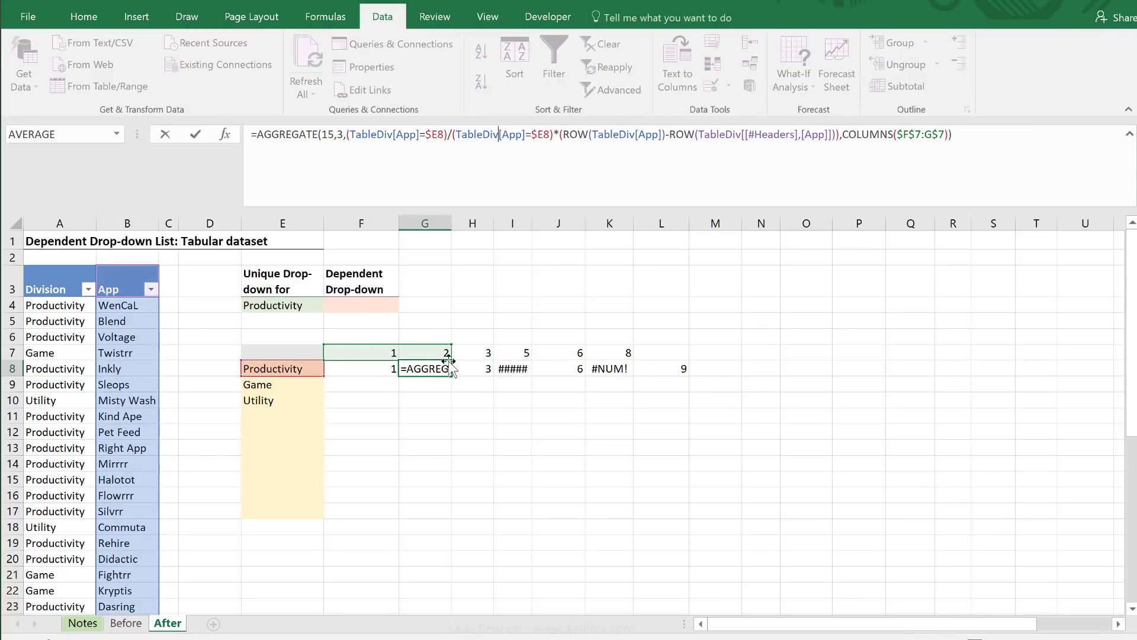
left_click(470, 368)
left_click(491, 159)
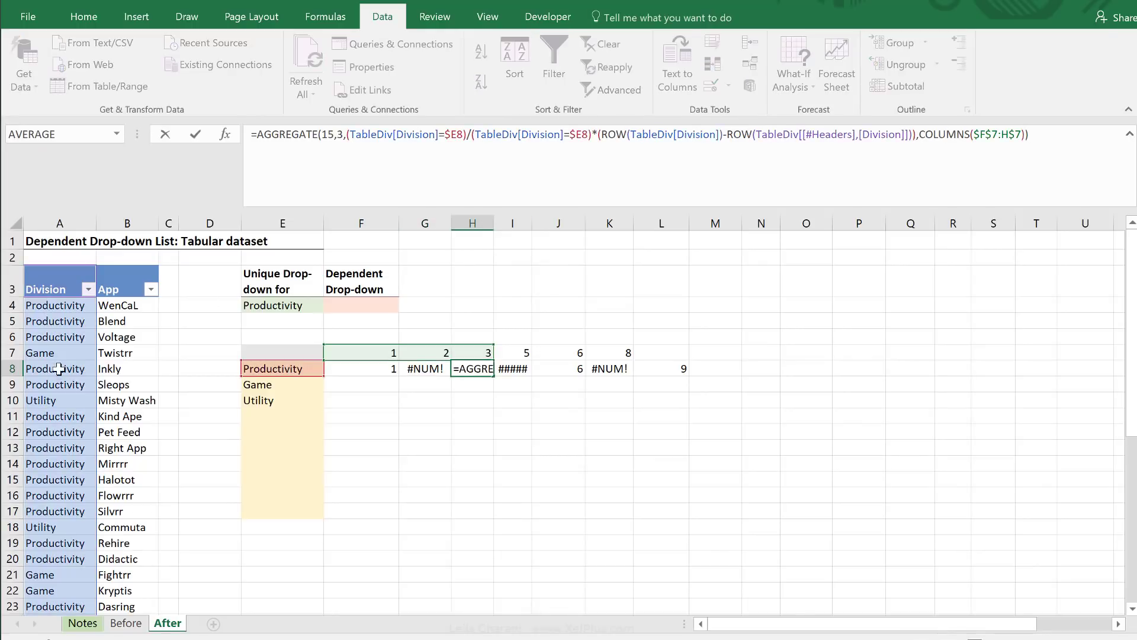
key("Escape")
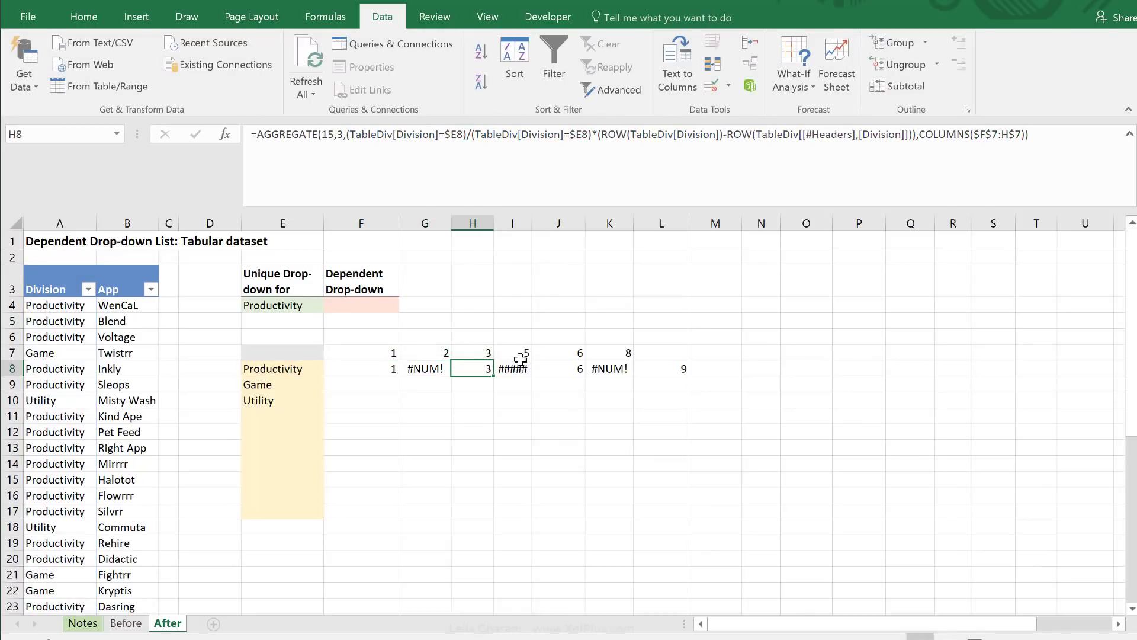
left_click(514, 362)
left_click(472, 176)
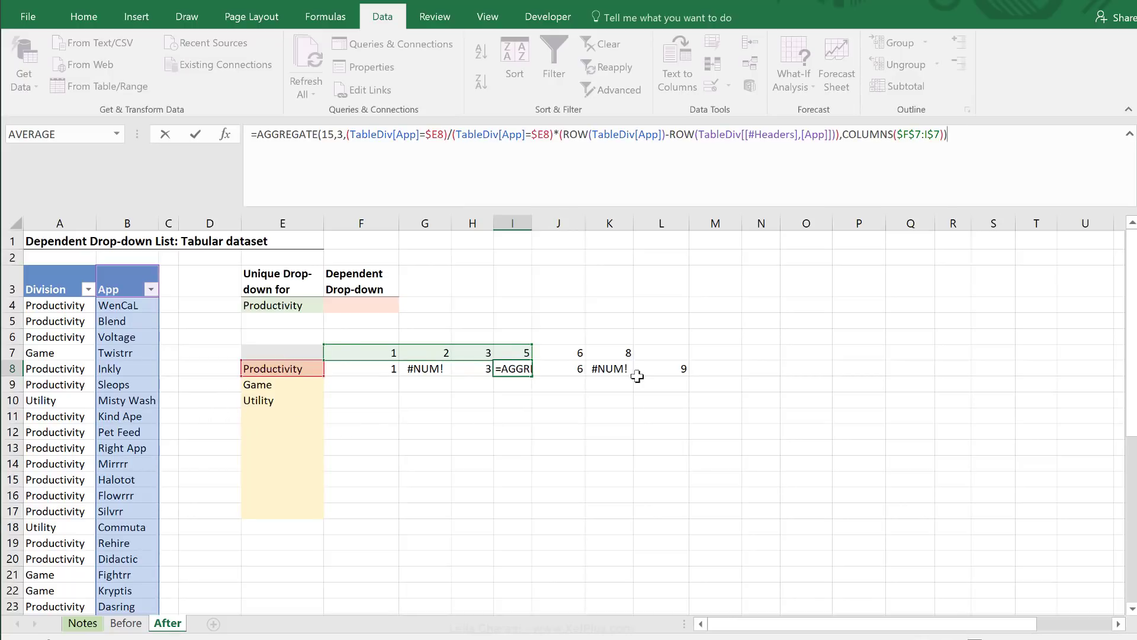
key("Escape")
left_click(569, 368)
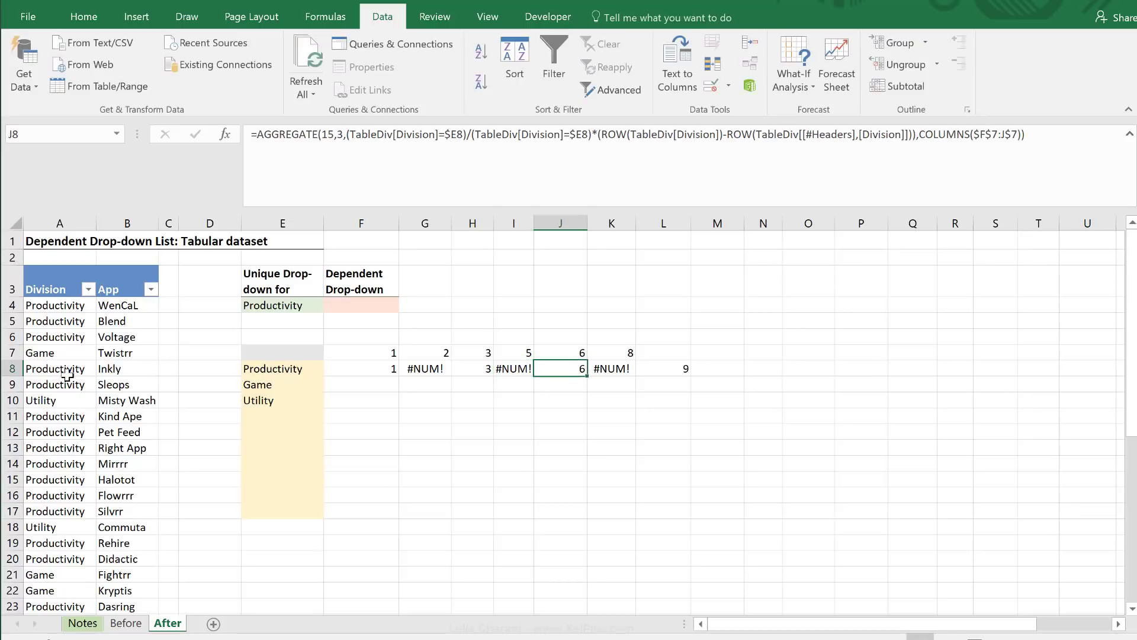
left_click(466, 172)
key("Escape")
- Extend the first TableDiv[Division] reference in F8's formula with :[Division] and try to enter the formula
left_click(389, 367)
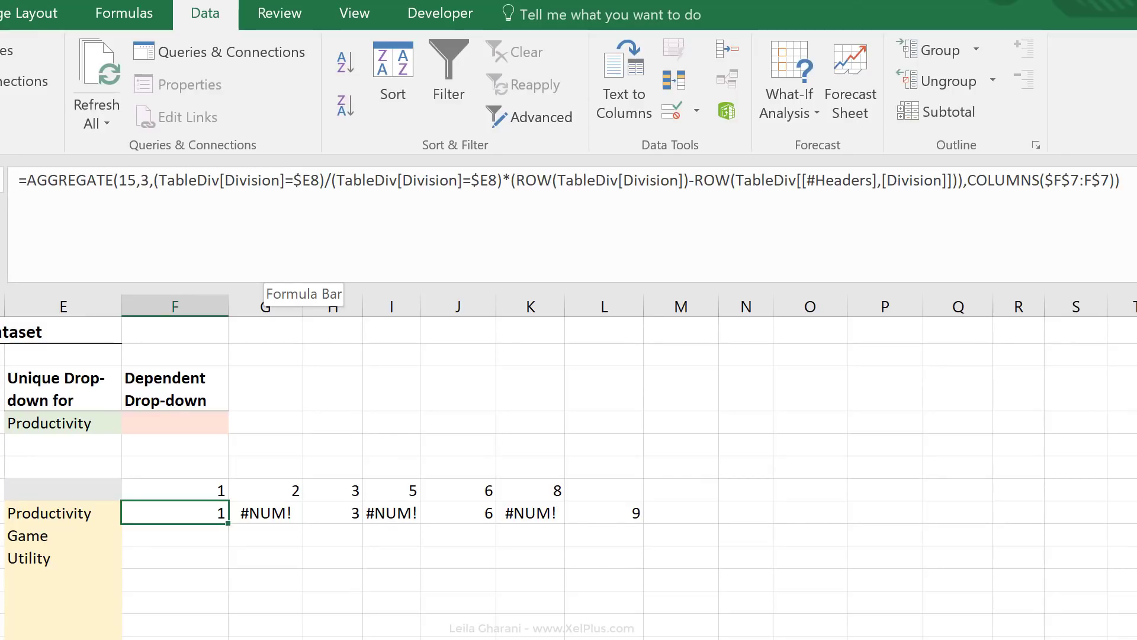
left_click_drag(285, 180, 221, 180)
key("ctrl+c")
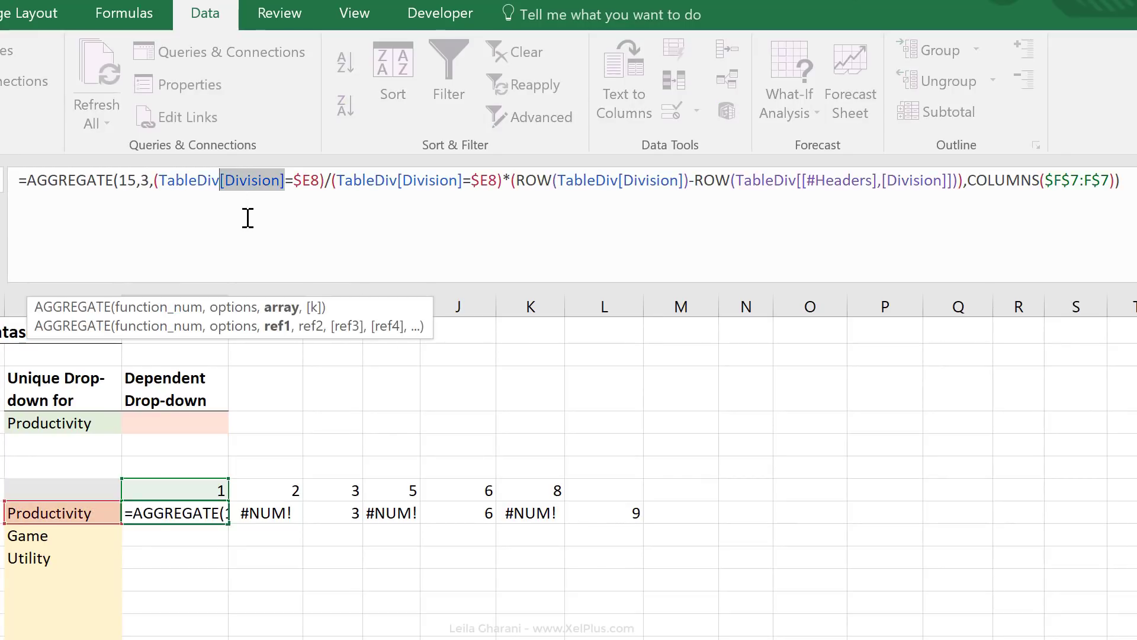
left_click(286, 184)
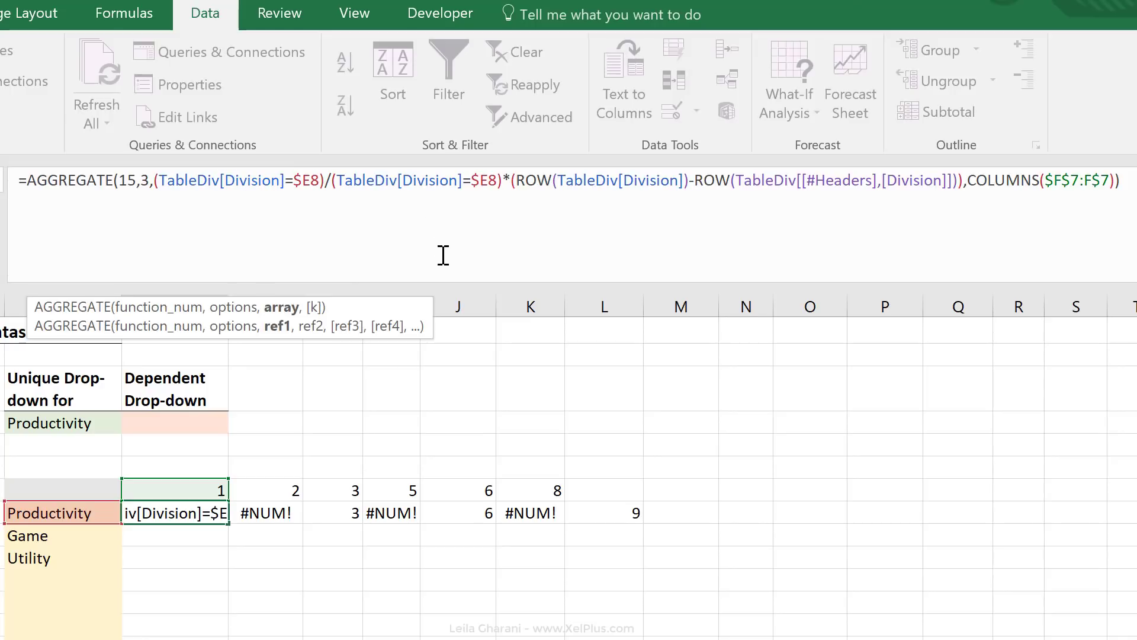
type(":")
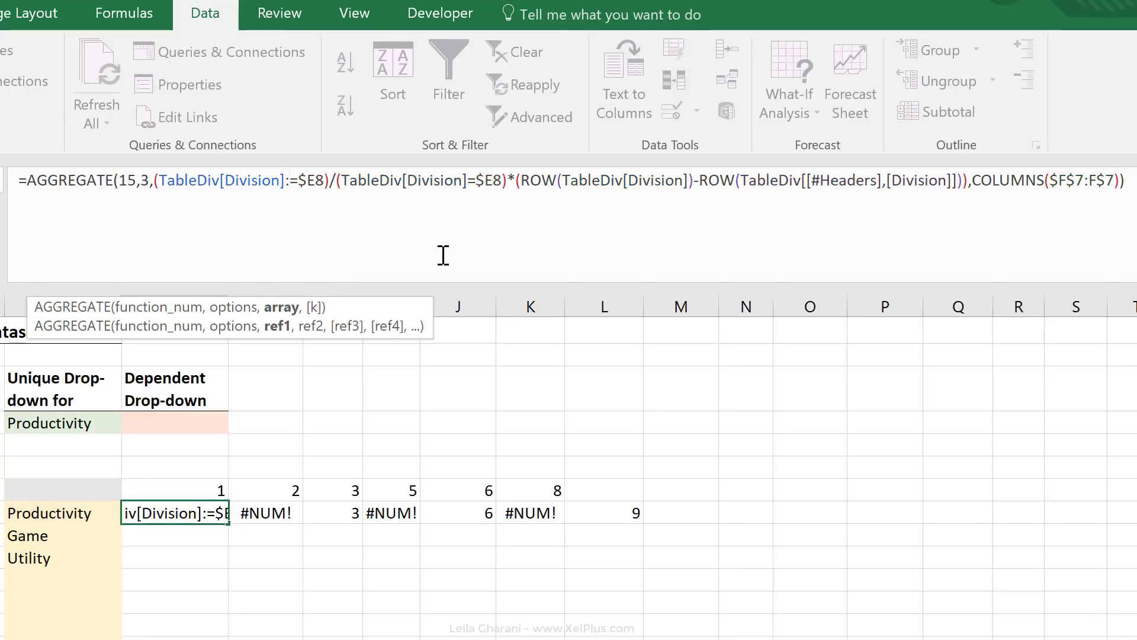
key("ctrl+v")
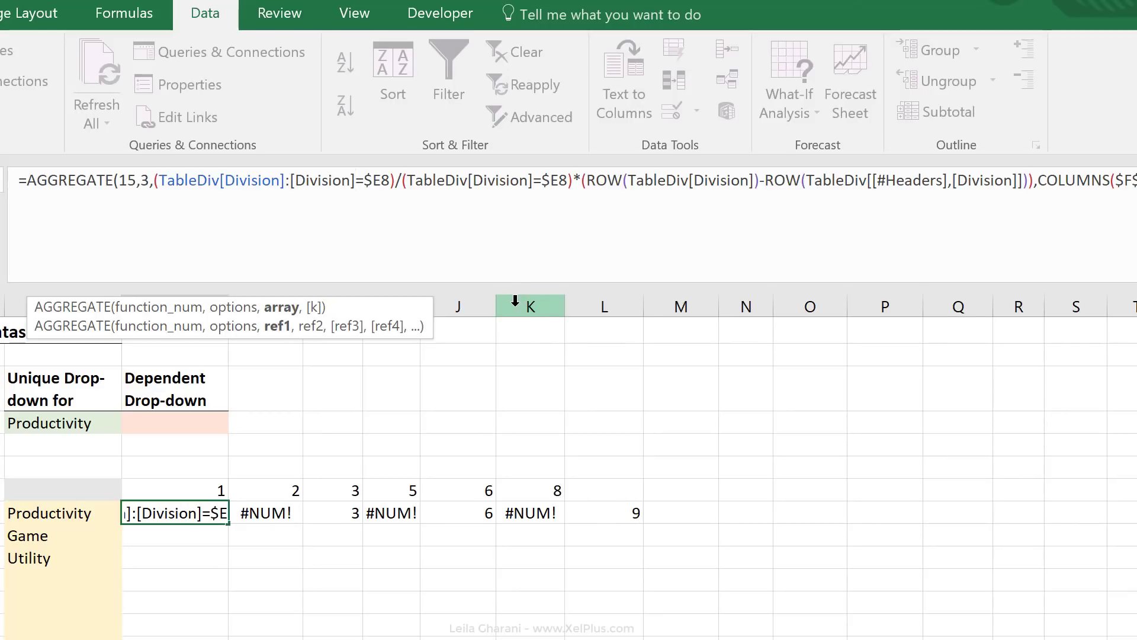
key("Return")
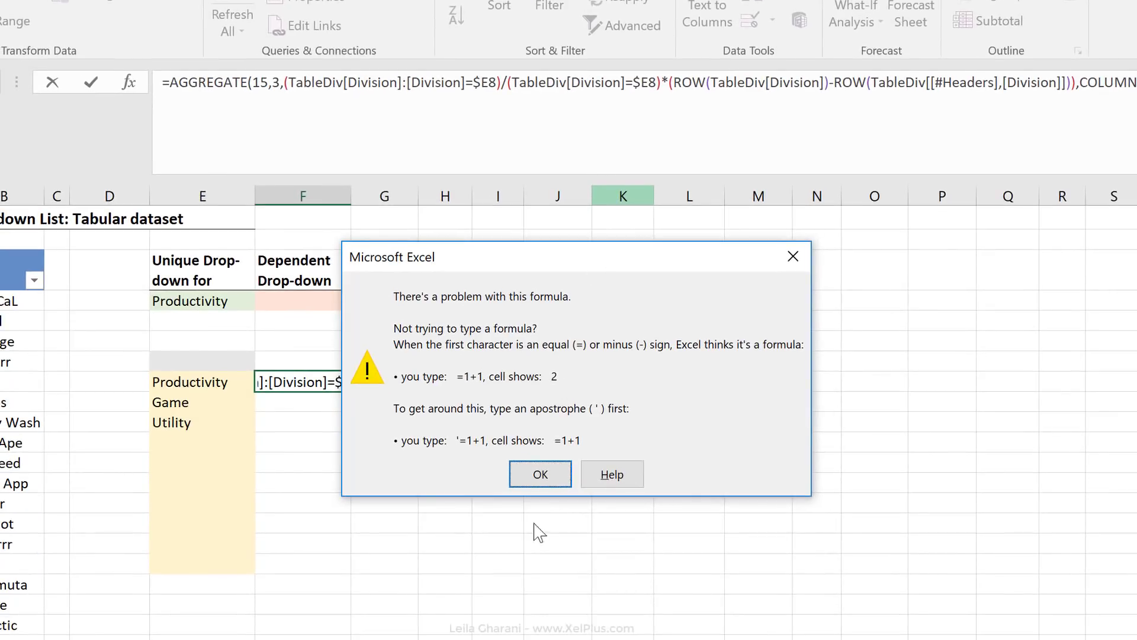
left_click(540, 474)
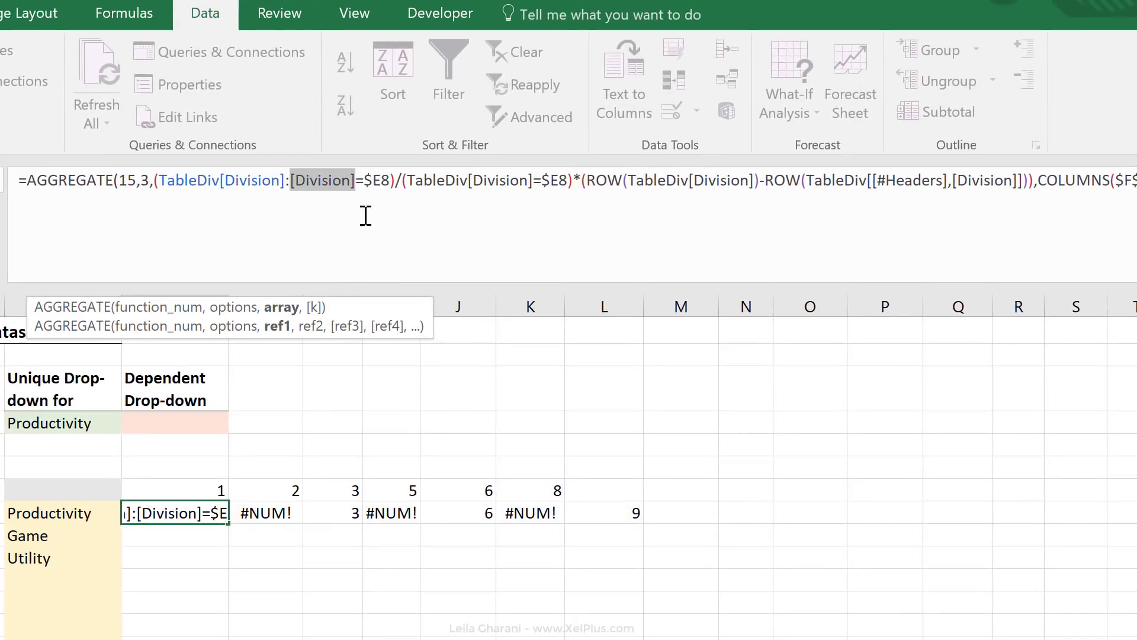
- Enclose the doubled reference in outer square brackets as TableDiv[[Division]:[Division]] and enter F8's formula
left_click(357, 181)
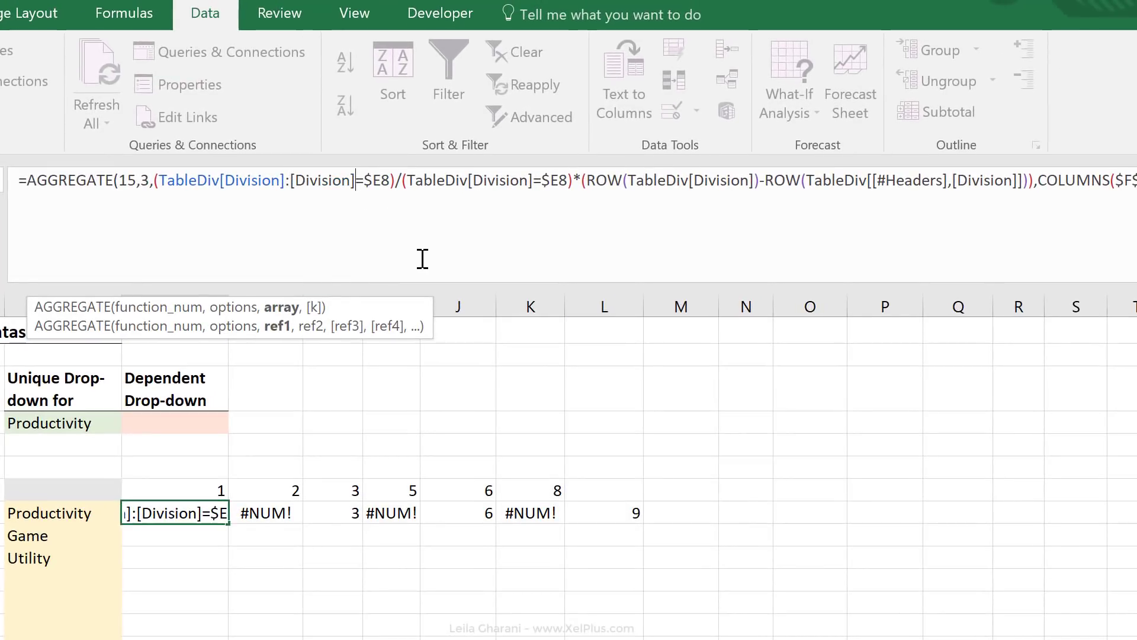
type("]")
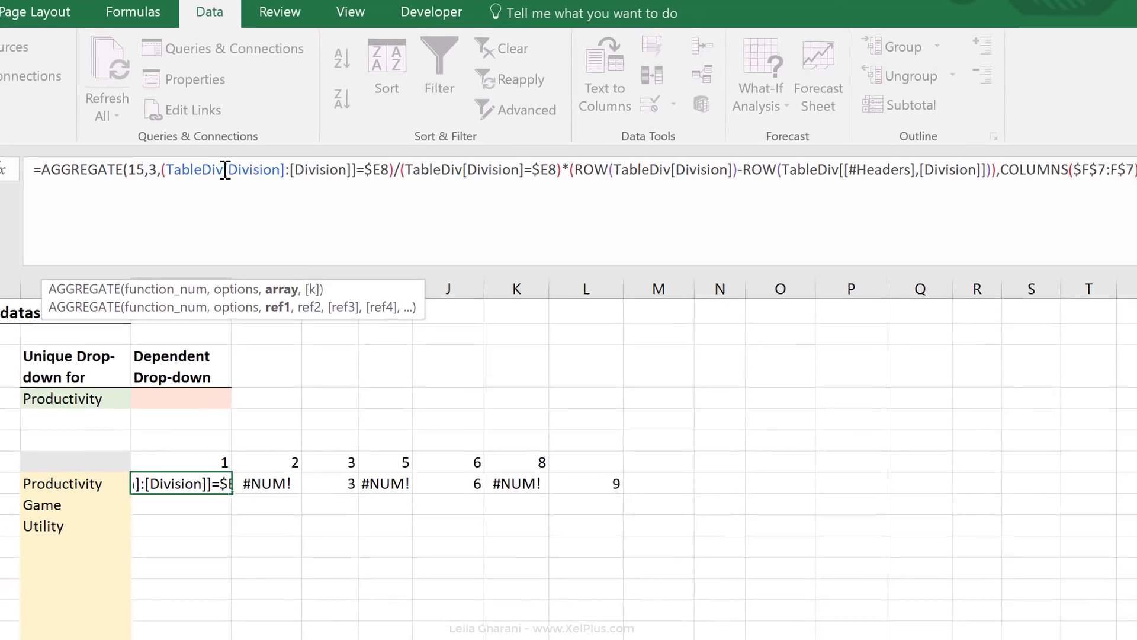
left_click(225, 171)
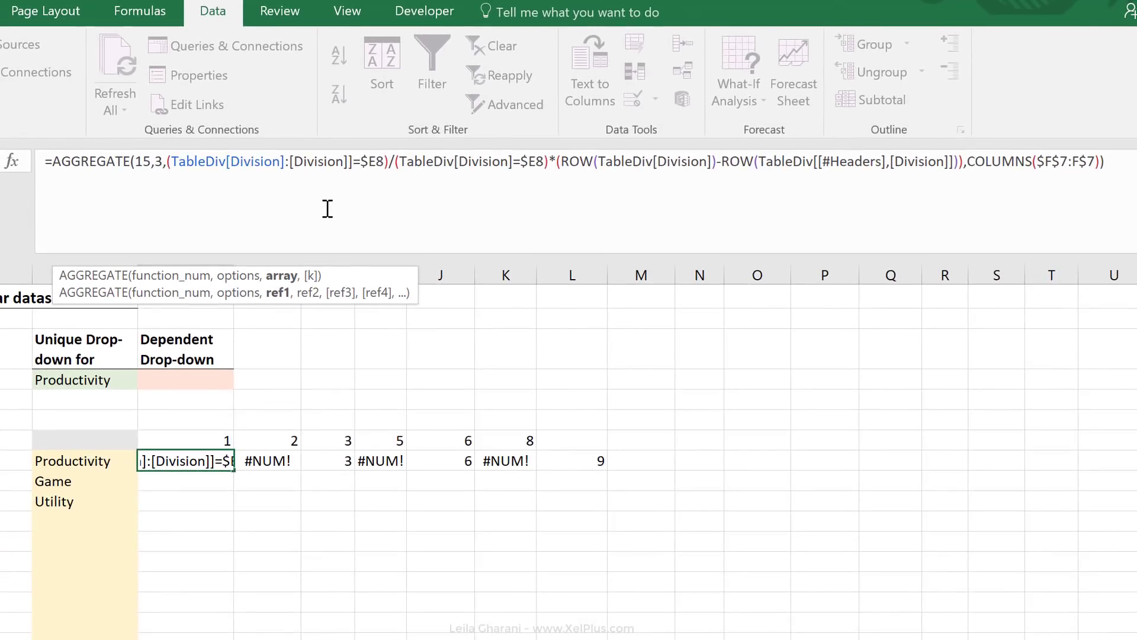
type("[")
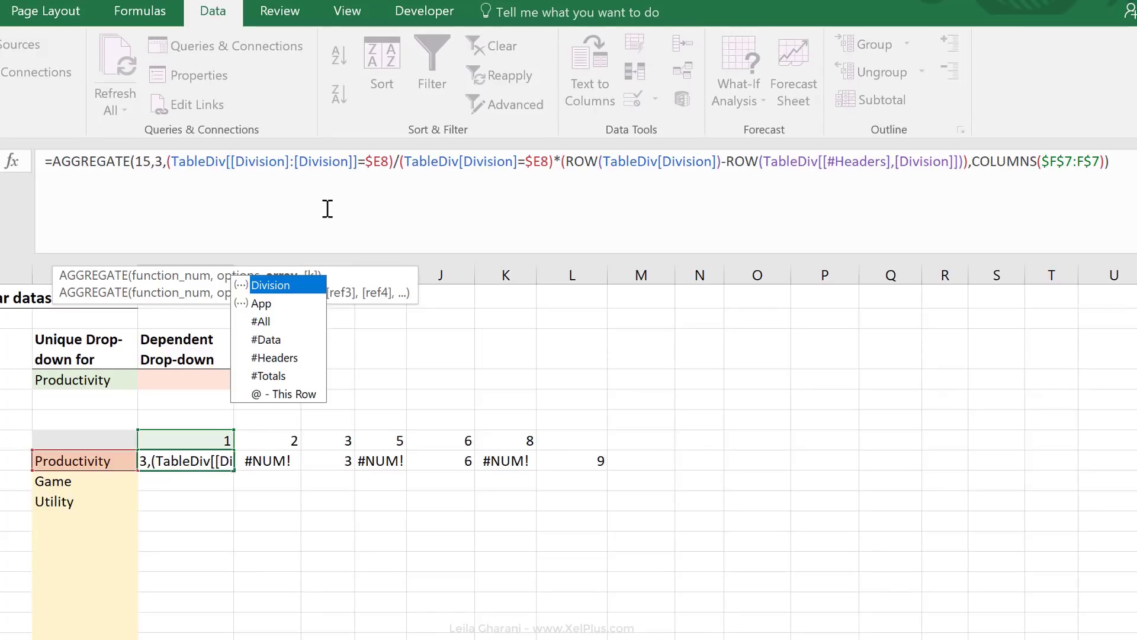
key("ctrl+Return")
- Reuse [[Division]:[Division]] for the TableDiv references in the divisor and in the first ROW function of F8
left_click_drag(350, 160, 226, 161)
key("ctrl+c")
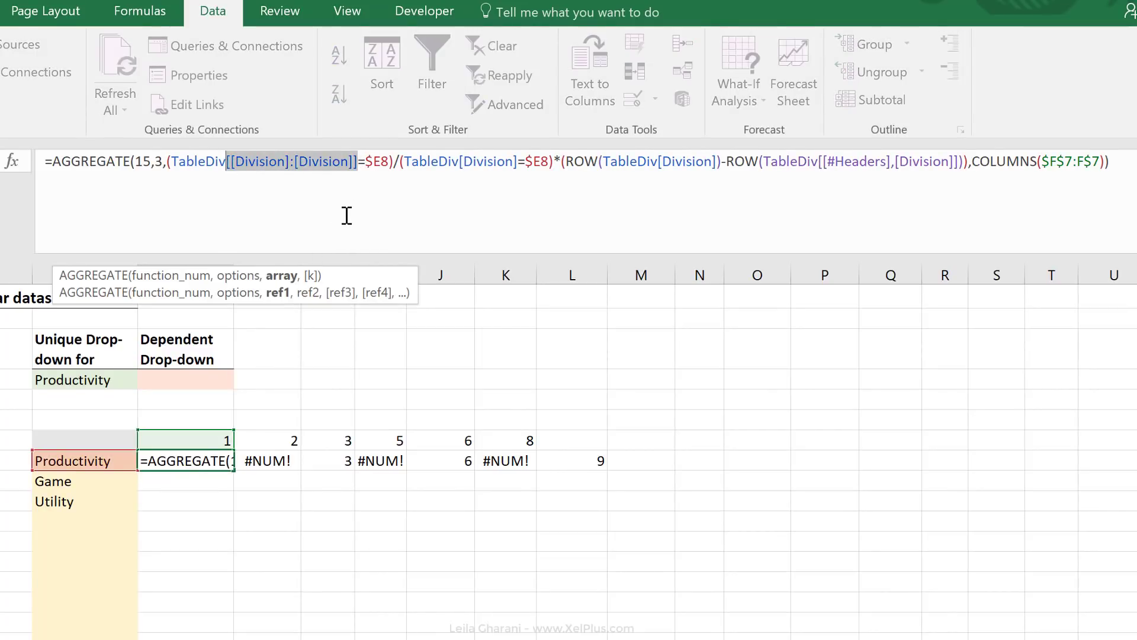
left_click(516, 158)
left_click_drag(516, 159, 463, 157)
key("ctrl+v")
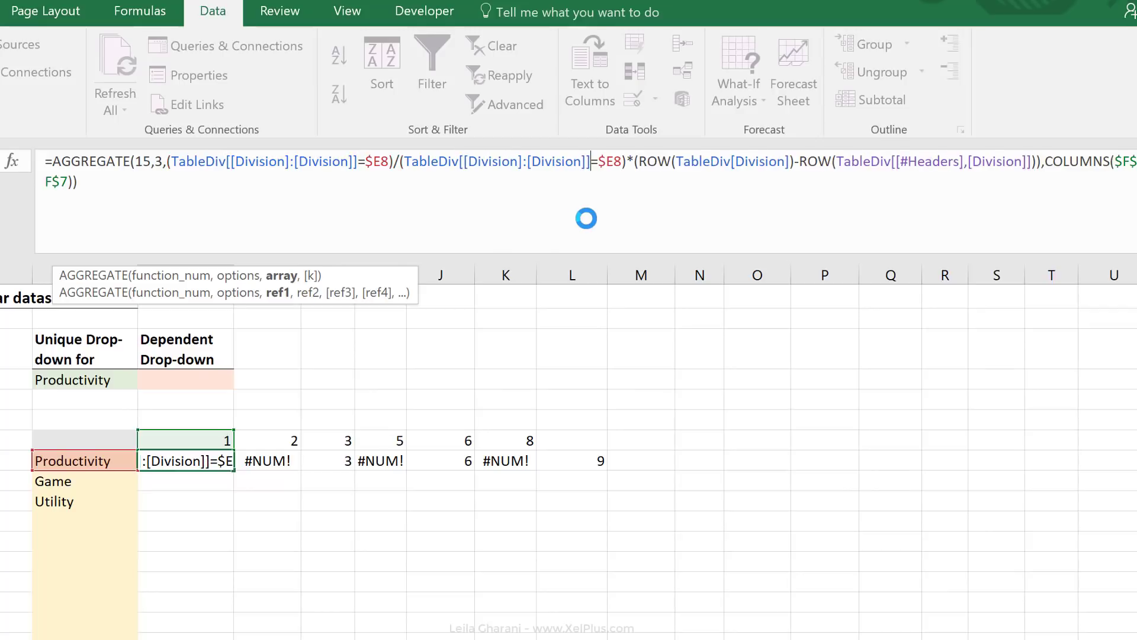
left_click_drag(791, 161, 730, 161)
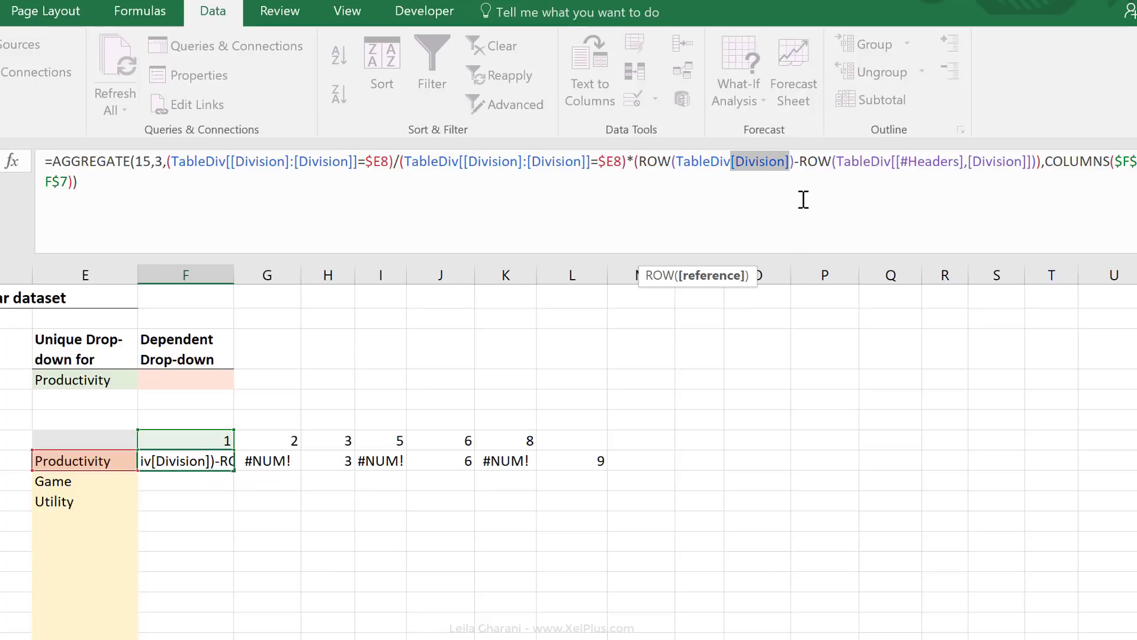
key("ctrl+v")
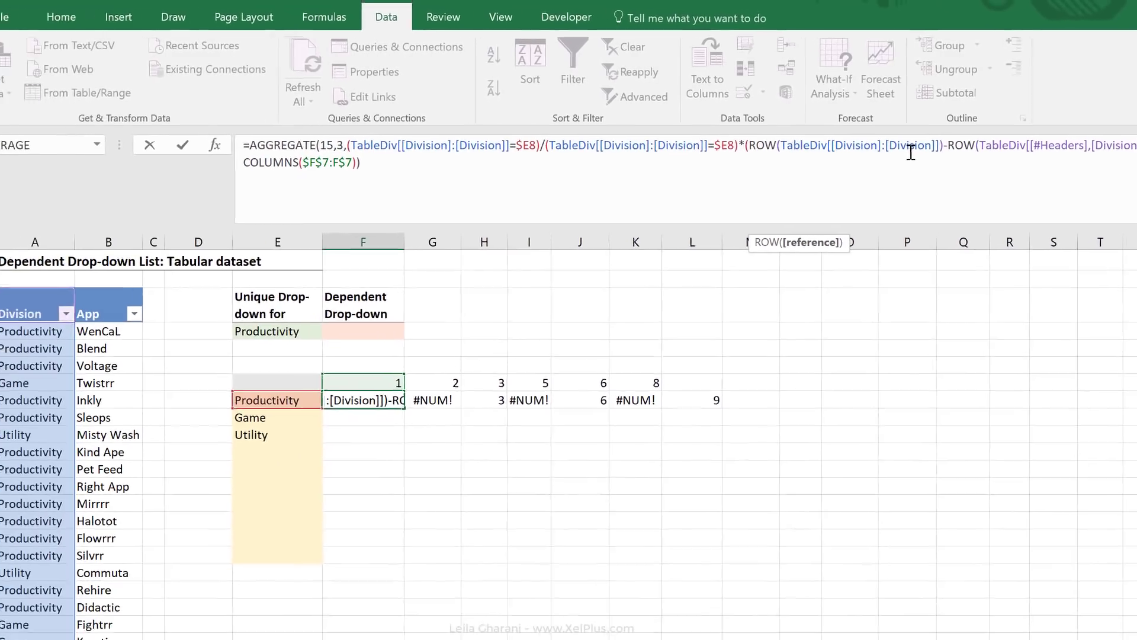
- Enter the revised formula in F8 and fill it across to L8
left_click_drag(1000, 171, 1004, 171)
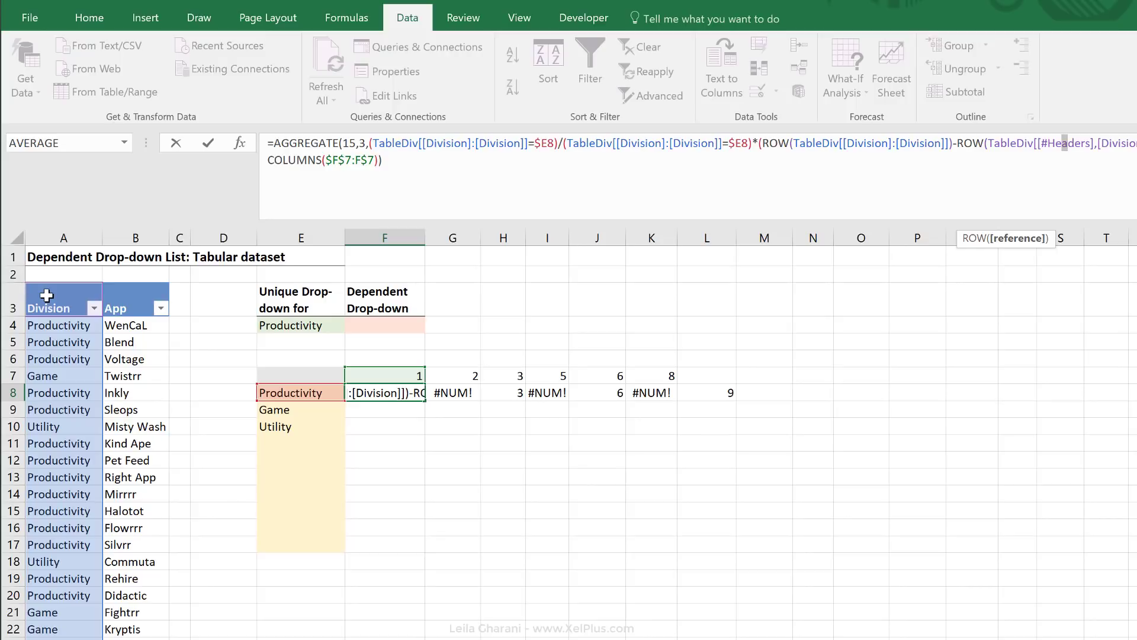
key("ctrl+Return")
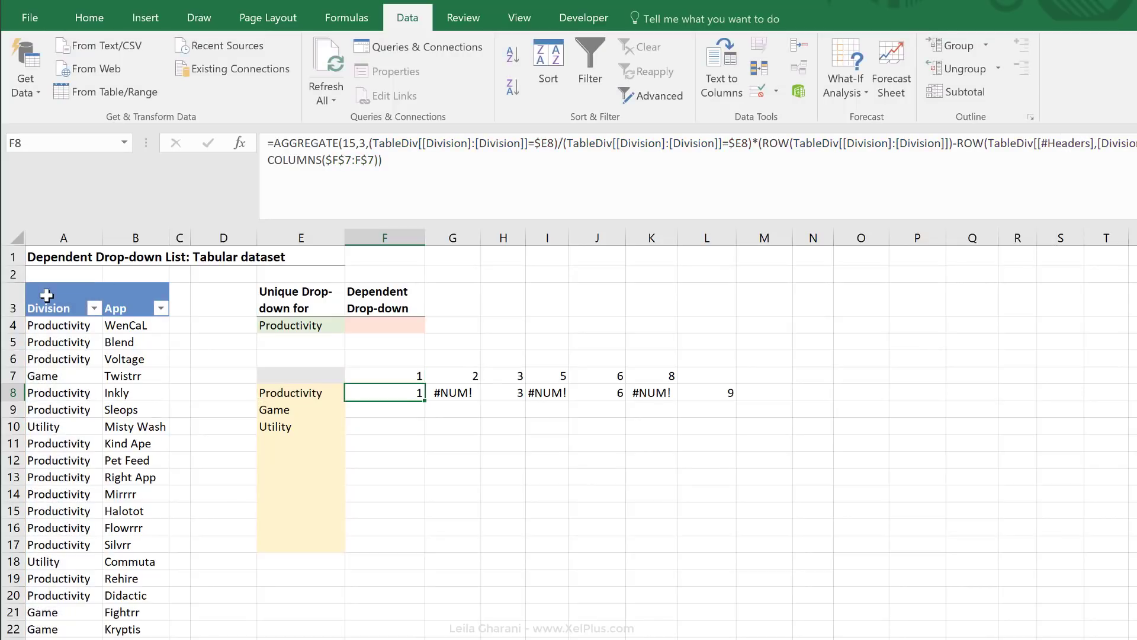
left_click_drag(427, 399, 726, 395)
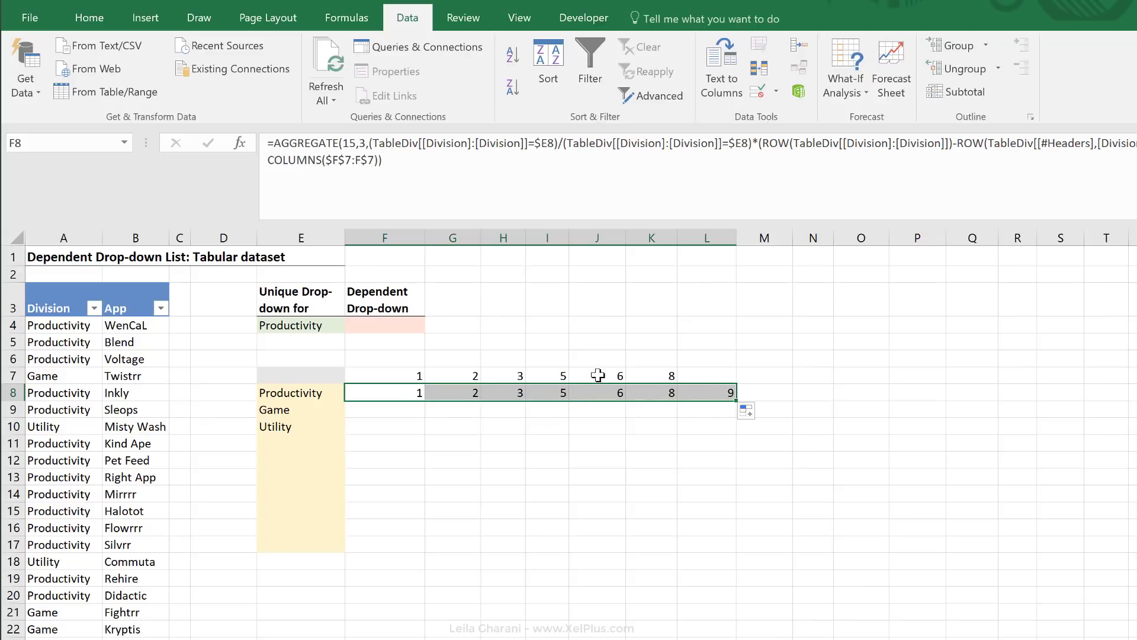
- Wrap F8's AGGREGATE formula in an INDEX function with the TableDiv[App] column as its array
left_click(408, 392)
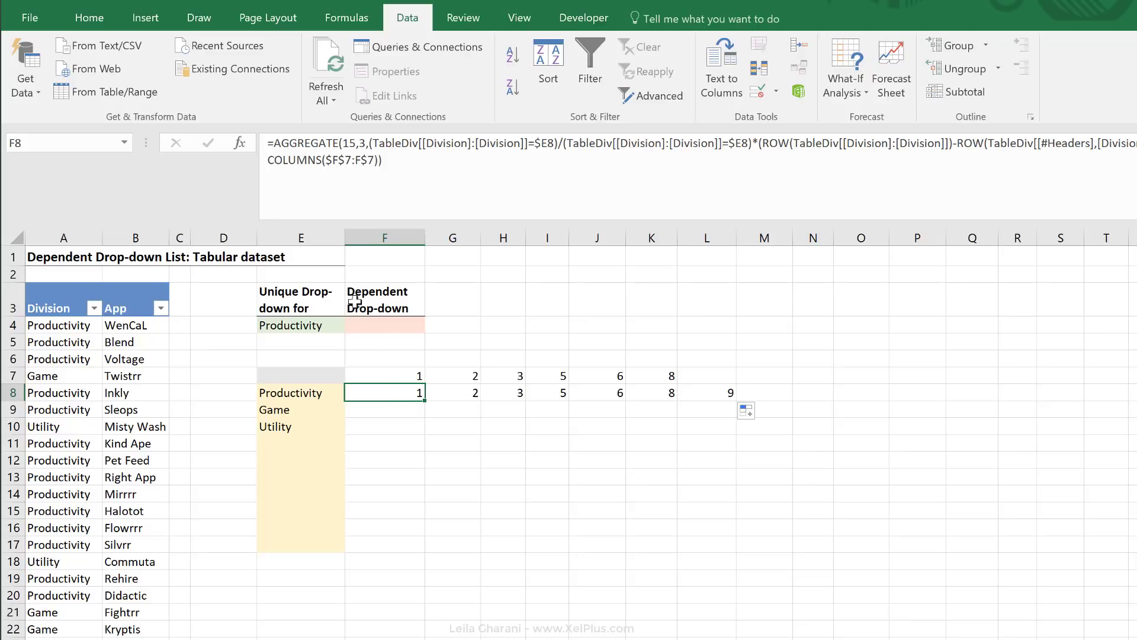
left_click(277, 148)
type("index")
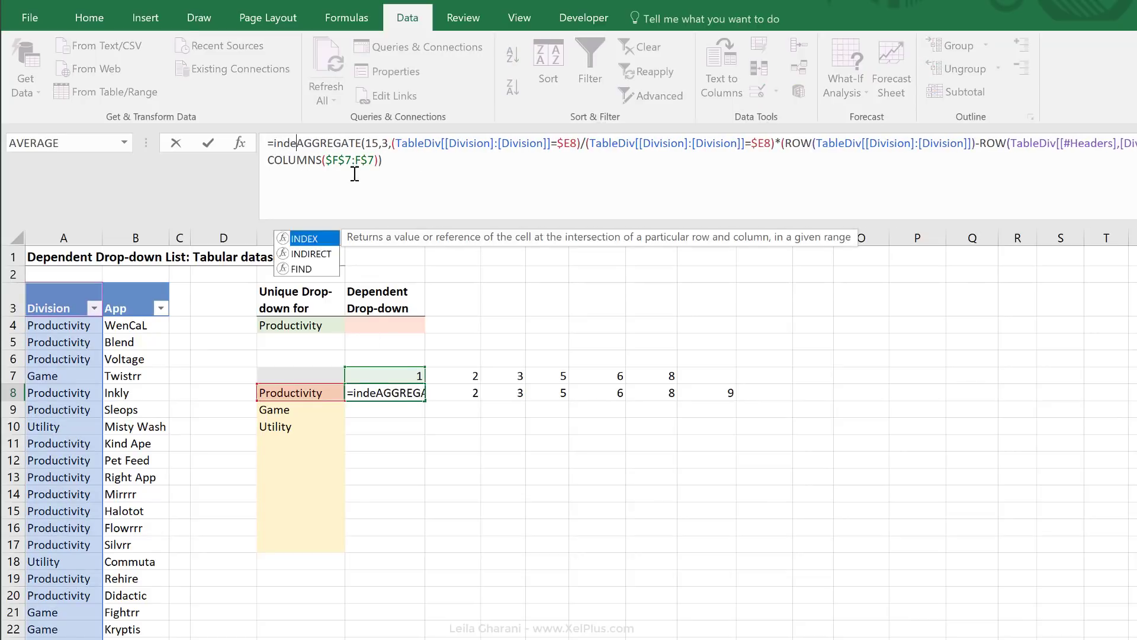
type("(")
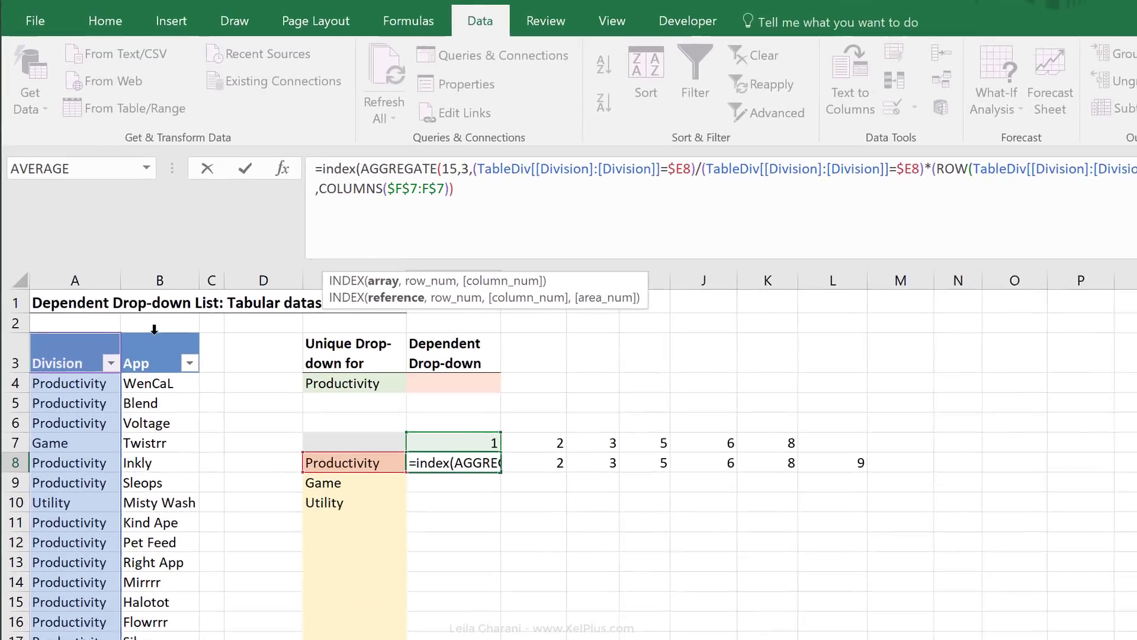
left_click(157, 335)
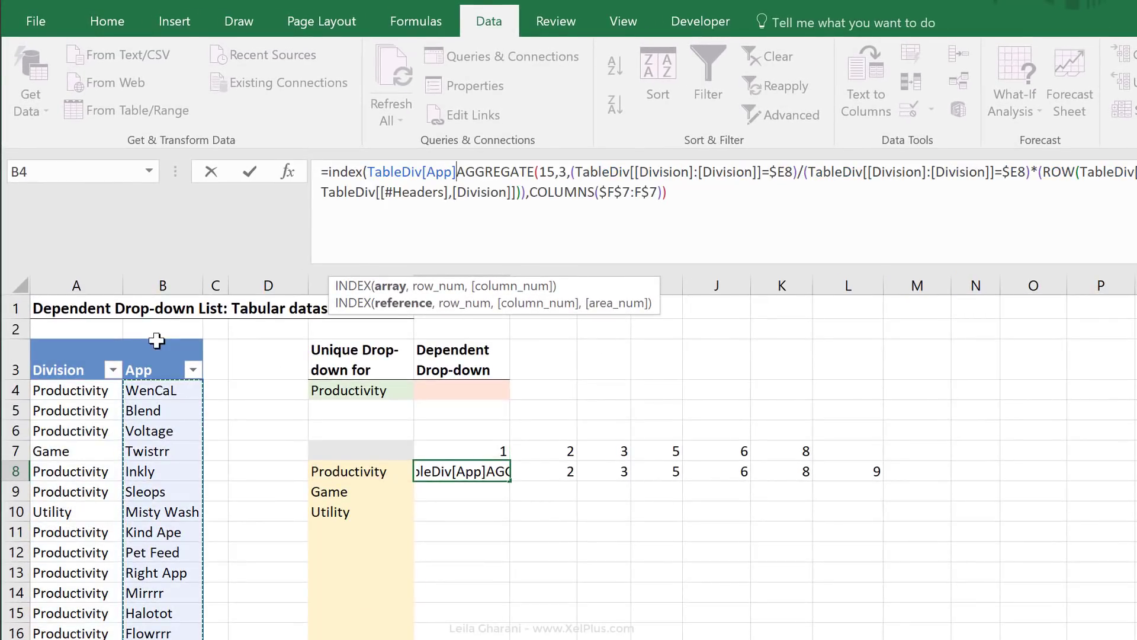
- Lock INDEX's array reference in F8 as TableDiv[[App]:[App]]
scroll(157, 340, "down", 1)
type(":")
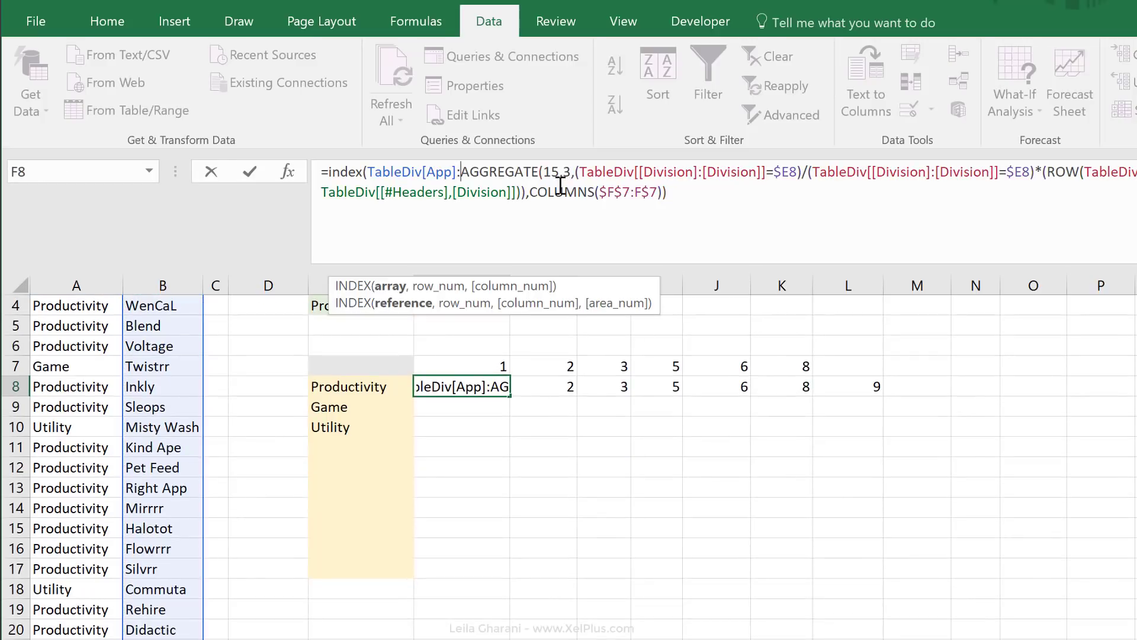
type("[App]]")
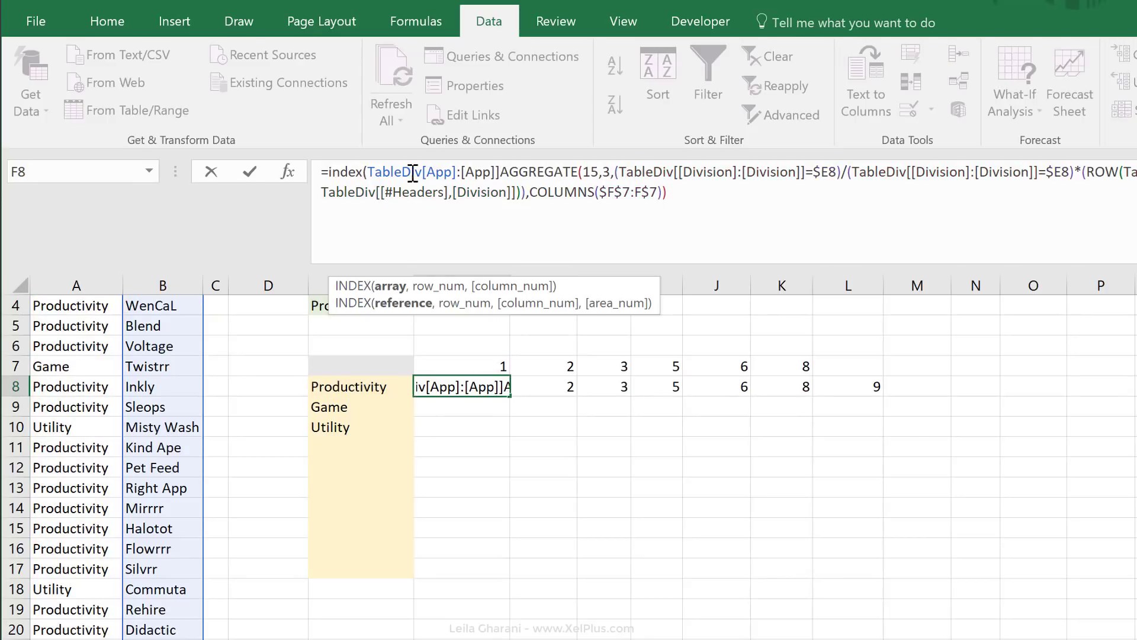
left_click(423, 175)
type("[")
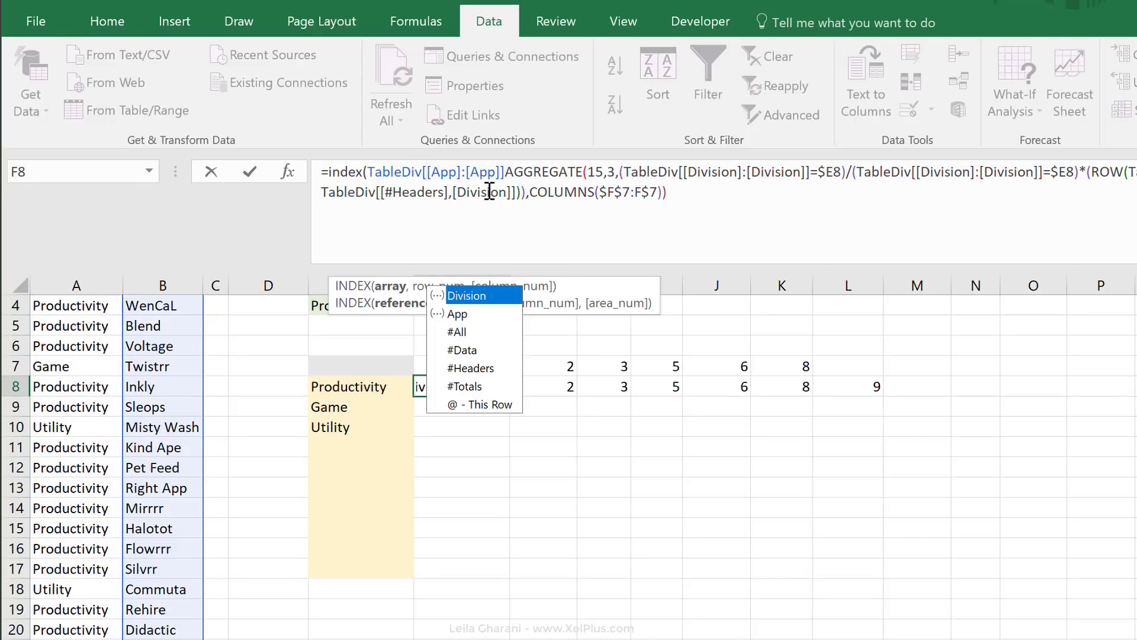
- Complete F8's INDEX formula with the AGGREGATE result as its row_num argument and fill it across to M8
left_click(507, 176)
type(",")
left_click(687, 194)
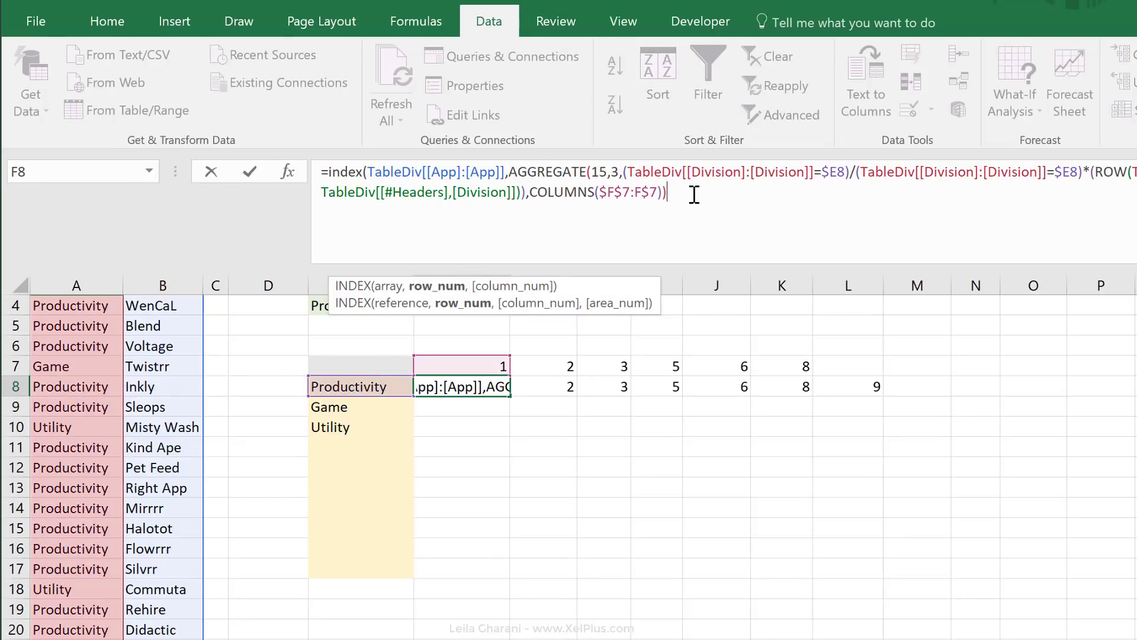
type(")")
key("ctrl+Return")
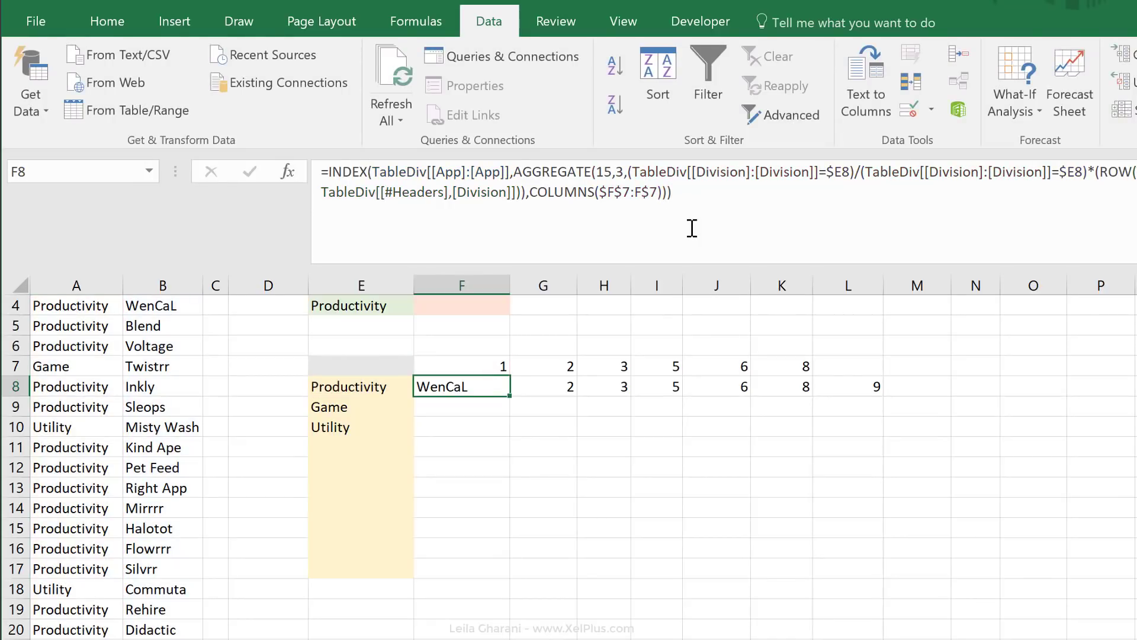
left_click_drag(863, 407, 930, 407)
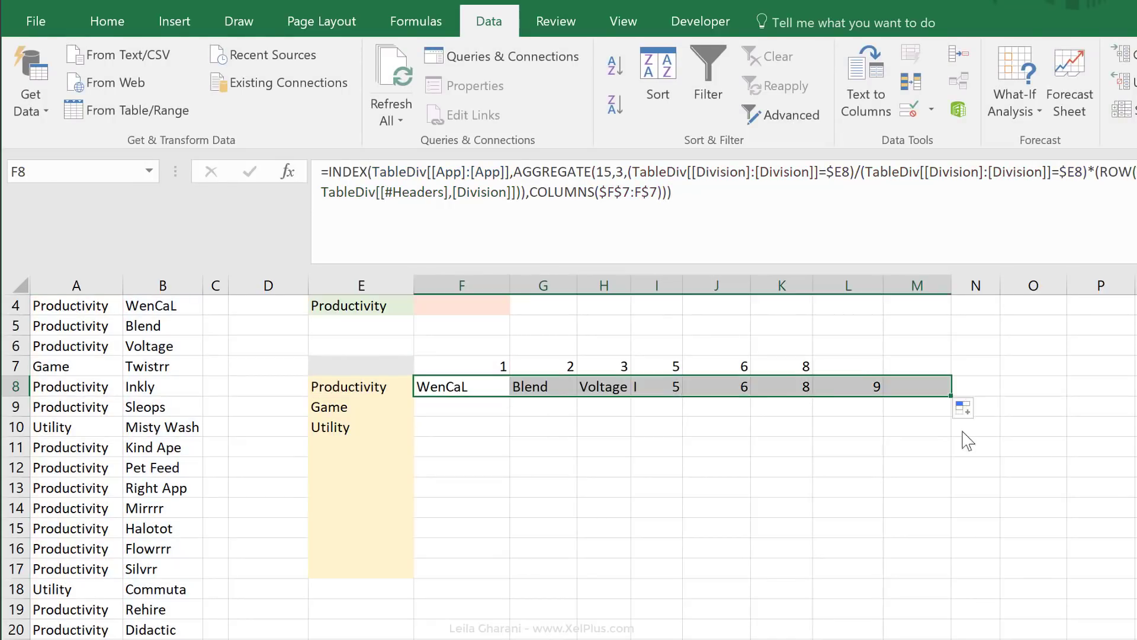
scroll(317, 434, "up", 1)
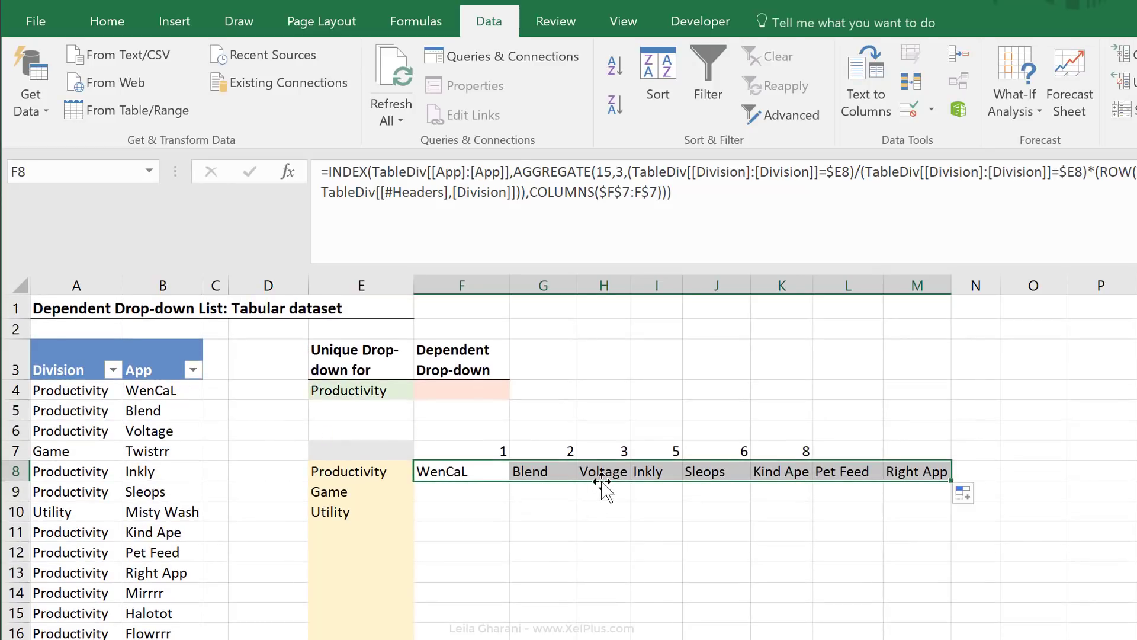
- Compare the app names listed across row 8 with the Productivity entries in the source table
left_click(649, 474)
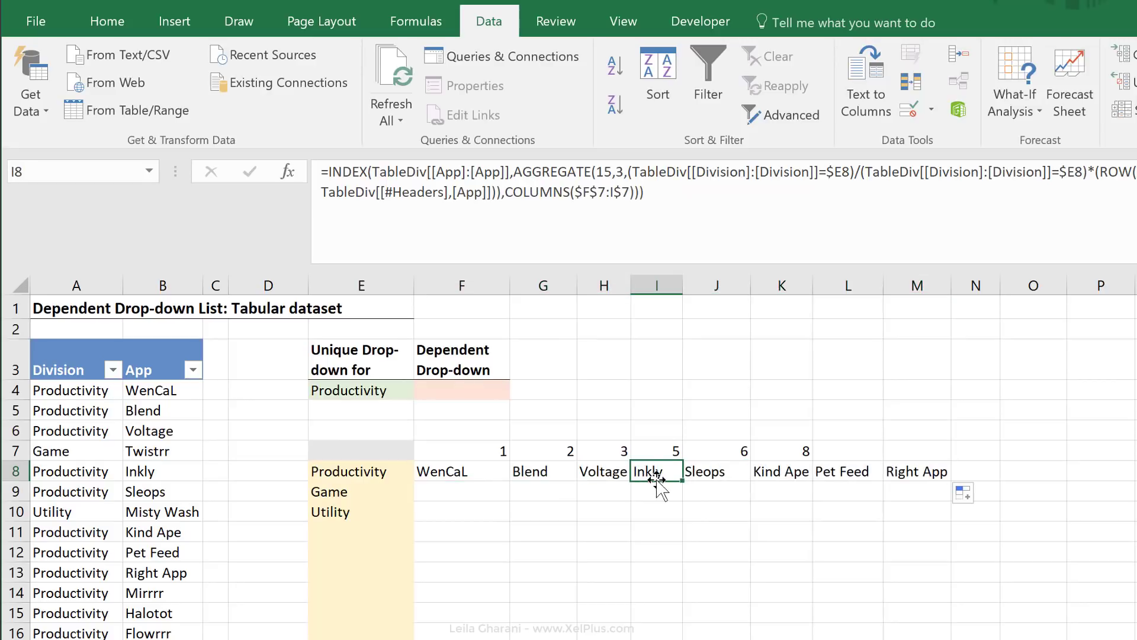
left_click(701, 474)
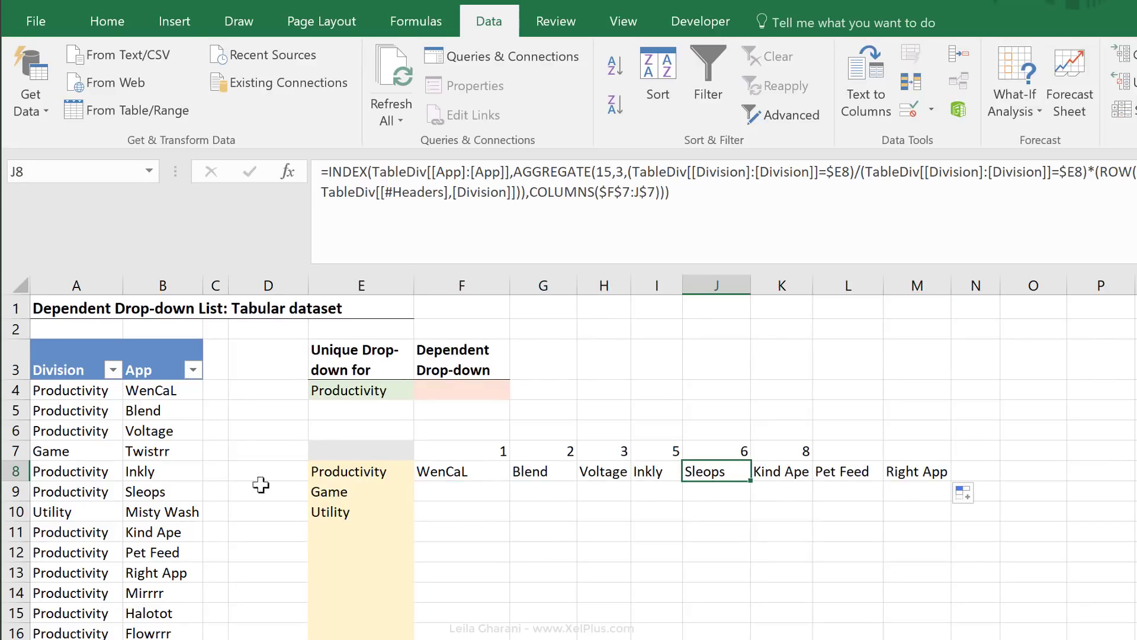
left_click(802, 472)
left_click(847, 475)
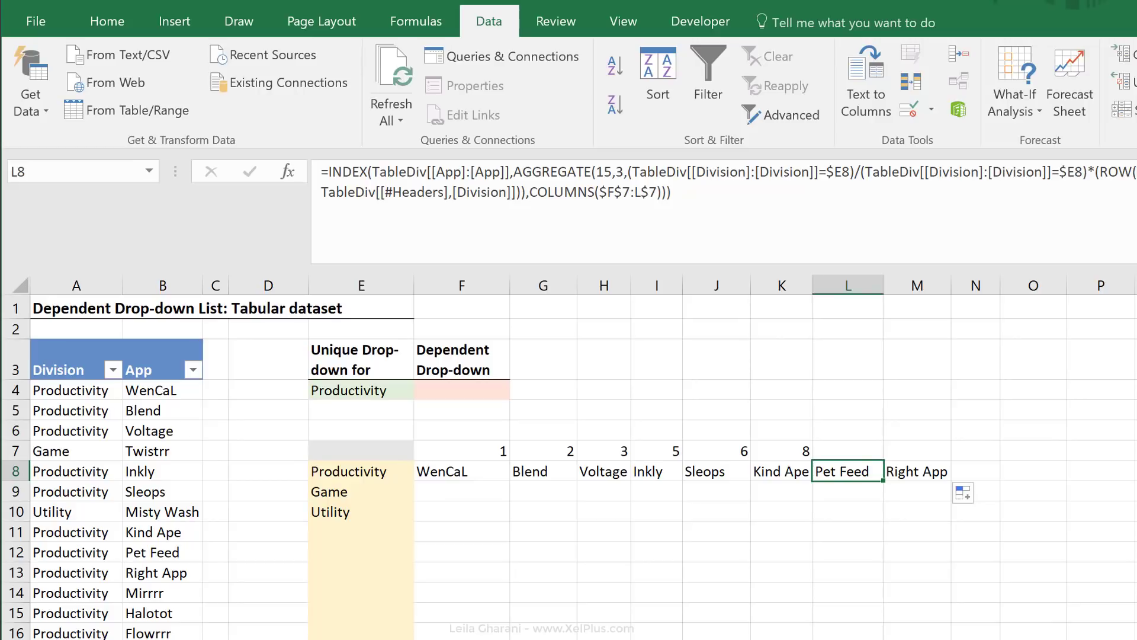
left_click(492, 474)
scroll(282, 618, "down", 1)
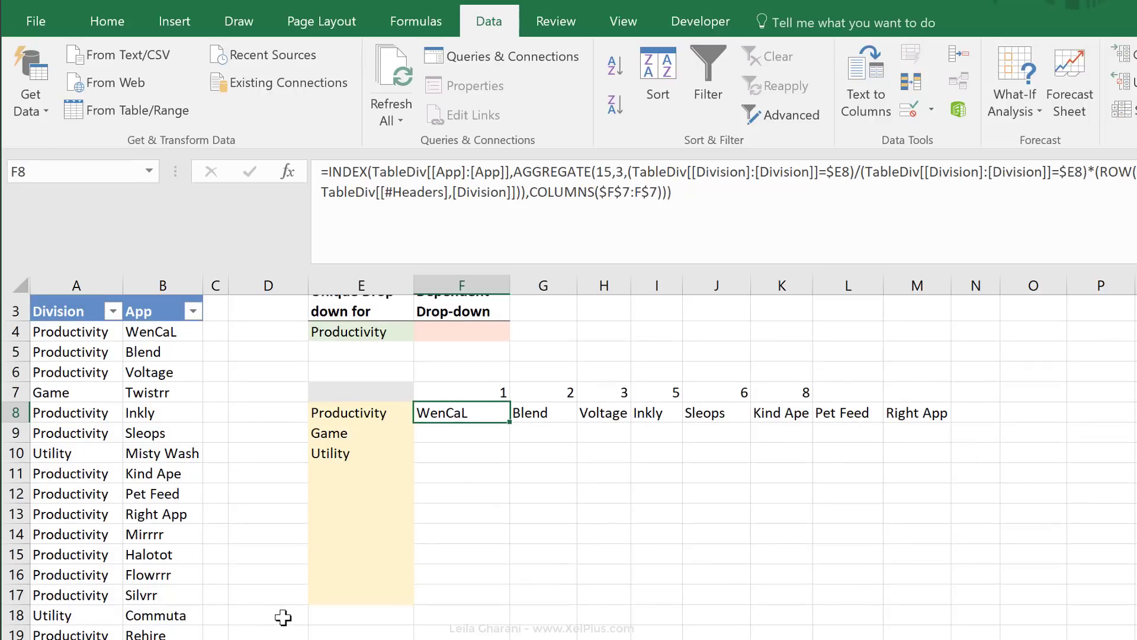
scroll(282, 619, "down", 2)
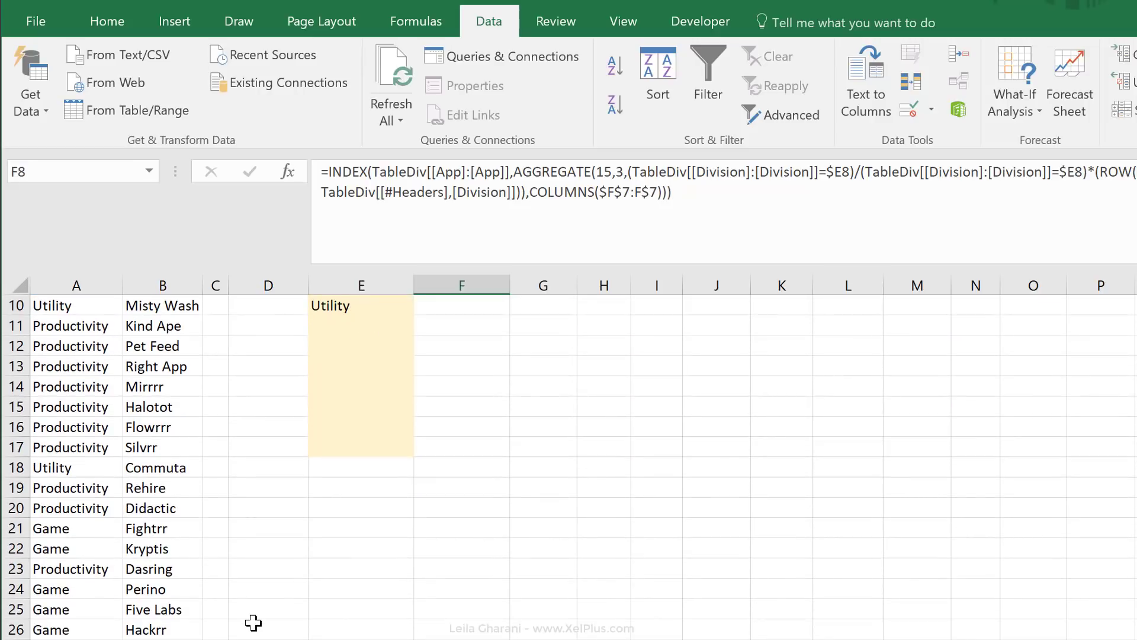
scroll(254, 622, "up", 3)
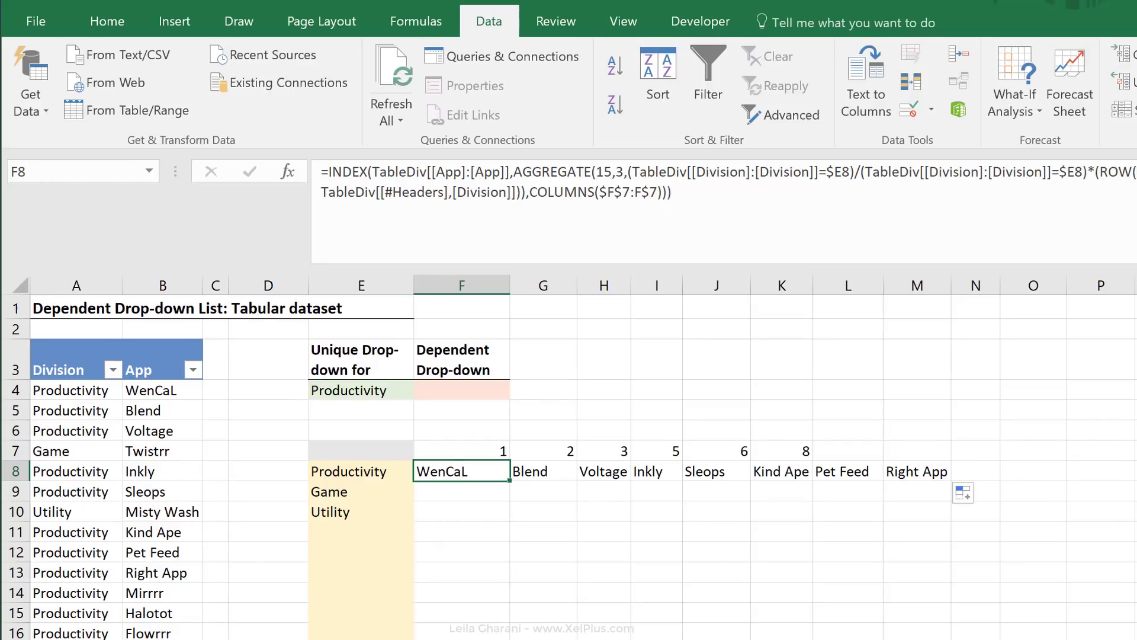
left_click(359, 613)
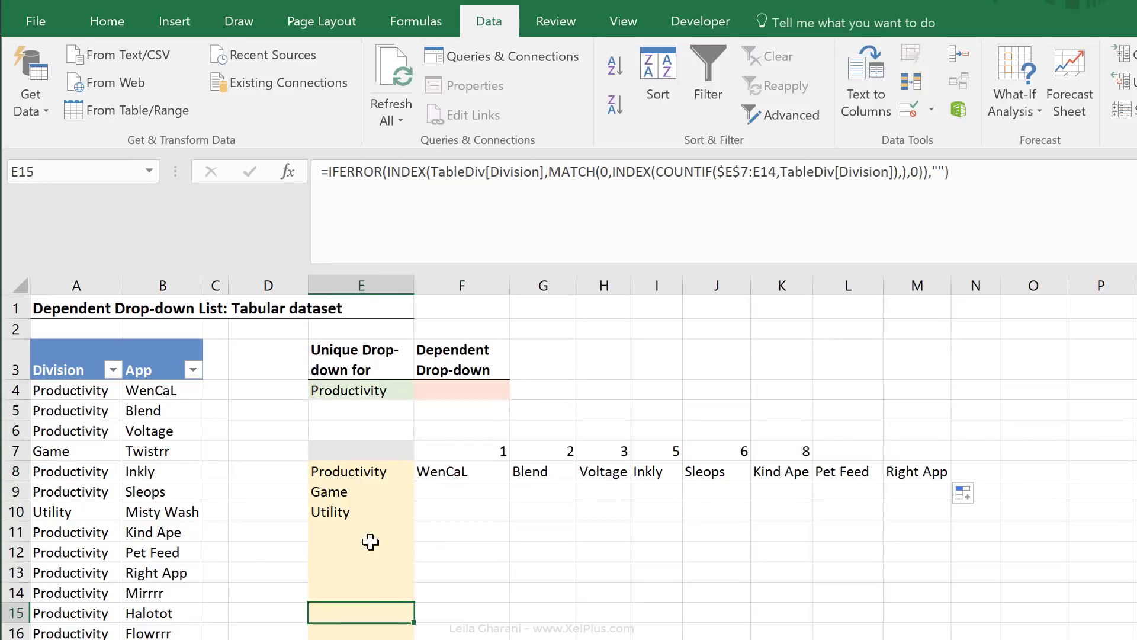
- Extend F8's INDEX and AGGREGATE formula across row 8 to column Y
left_click(422, 477)
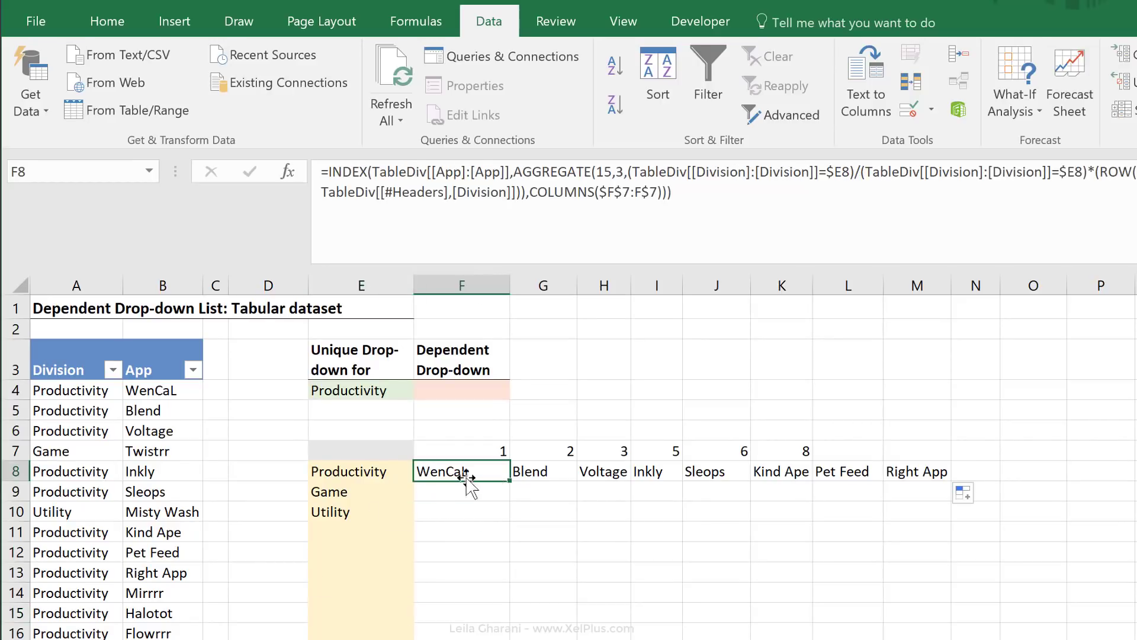
key("ctrl+shift+Right")
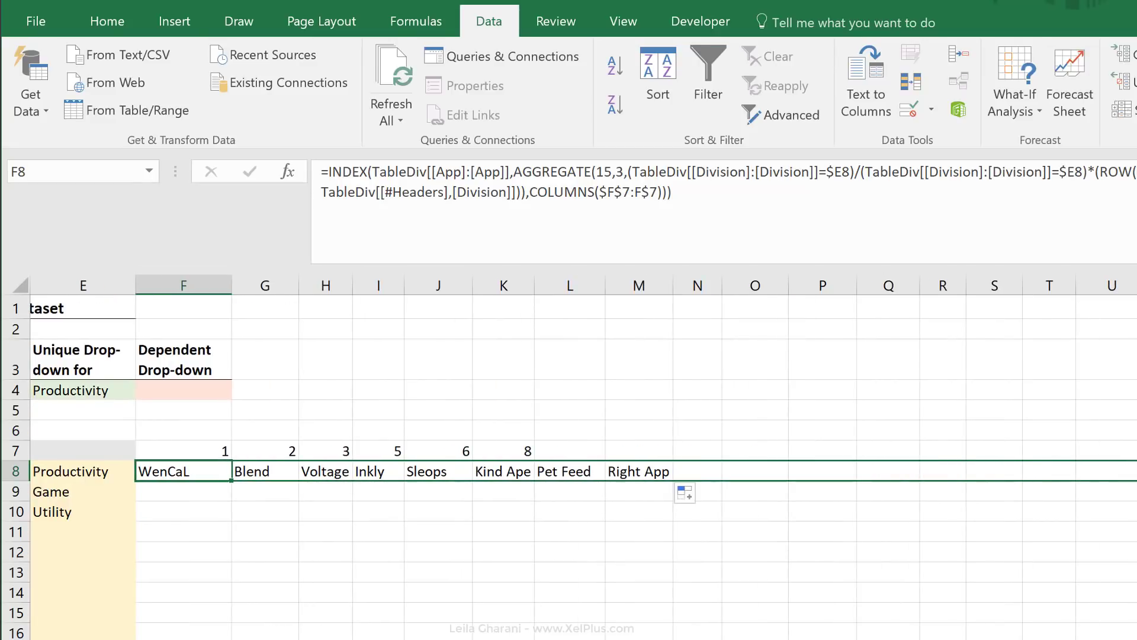
scroll(568, 462, "right", 2)
left_click_drag(1128, 474, 847, 474)
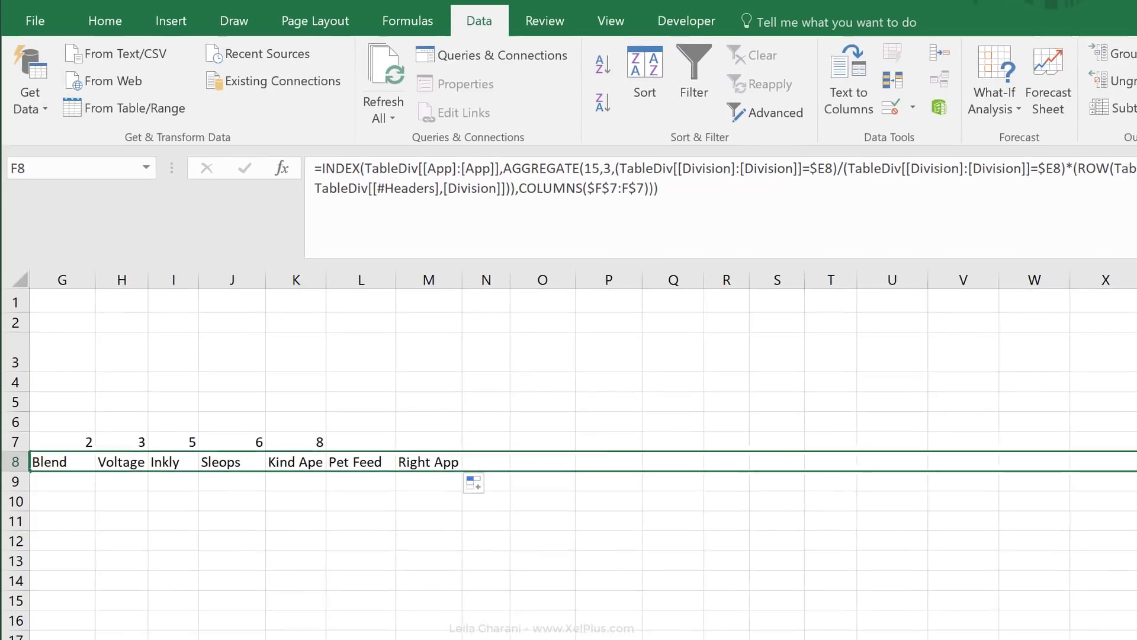
left_click_drag(1131, 473, 1120, 425)
left_click(1062, 419)
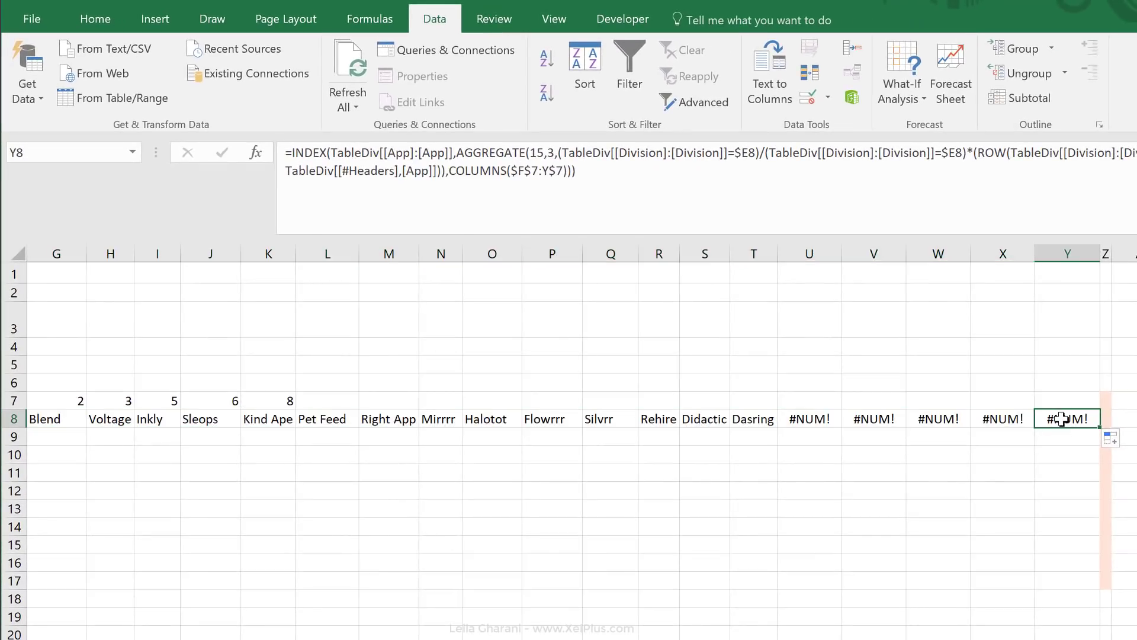
- Examine the surplus formula cells U8:Y8 beyond the last app and go back along row 8 to its start
left_click_drag(1064, 419, 782, 417)
left_click(760, 416)
key("Left")
key("Left")
key("Left")
key("Left")
key("Left")
key("Left")
key("Left")
key("Left")
key("Left")
key("Left")
key("Left")
key("Left")
key("Left")
key("Left")
key("Left")
key("Left")
key("Left")
key("Left")
key("Left")
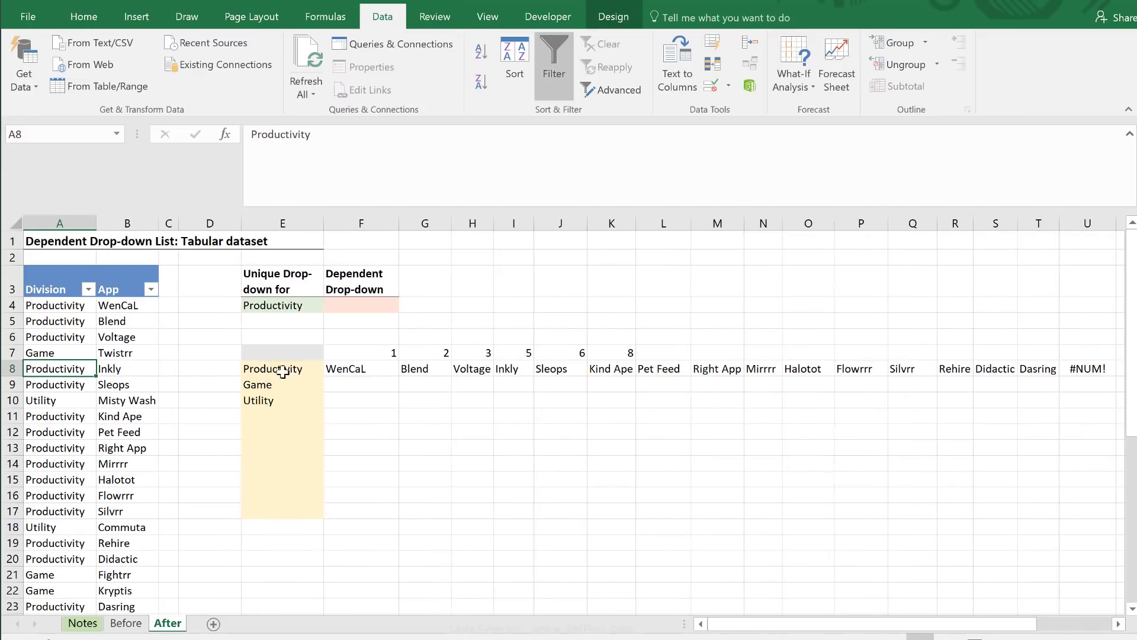
left_click(275, 370)
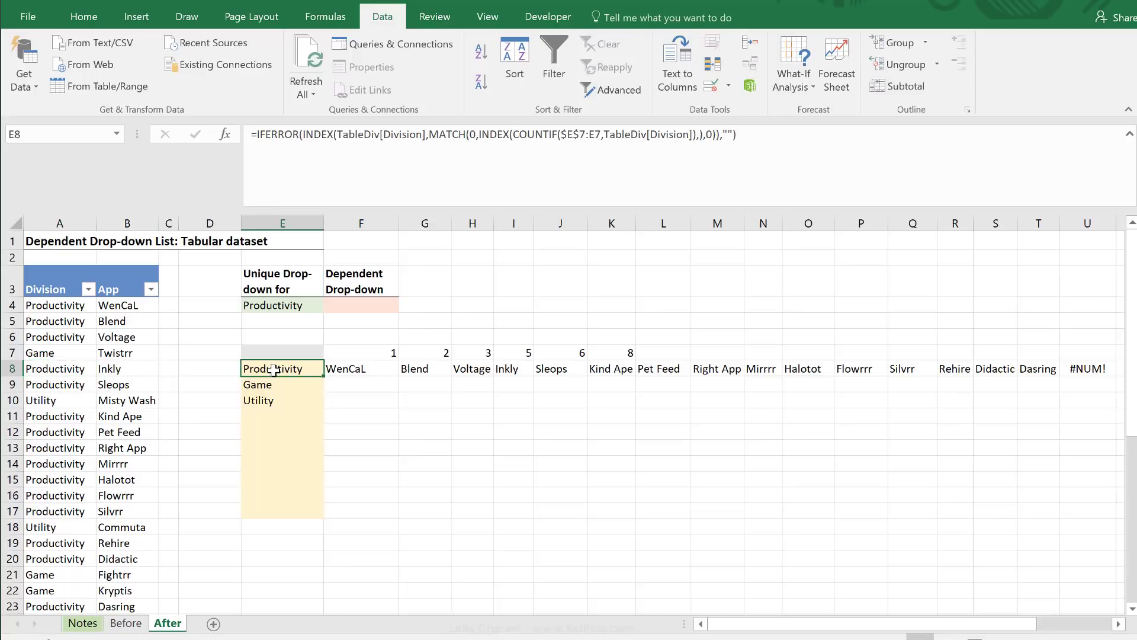
left_click(216, 370)
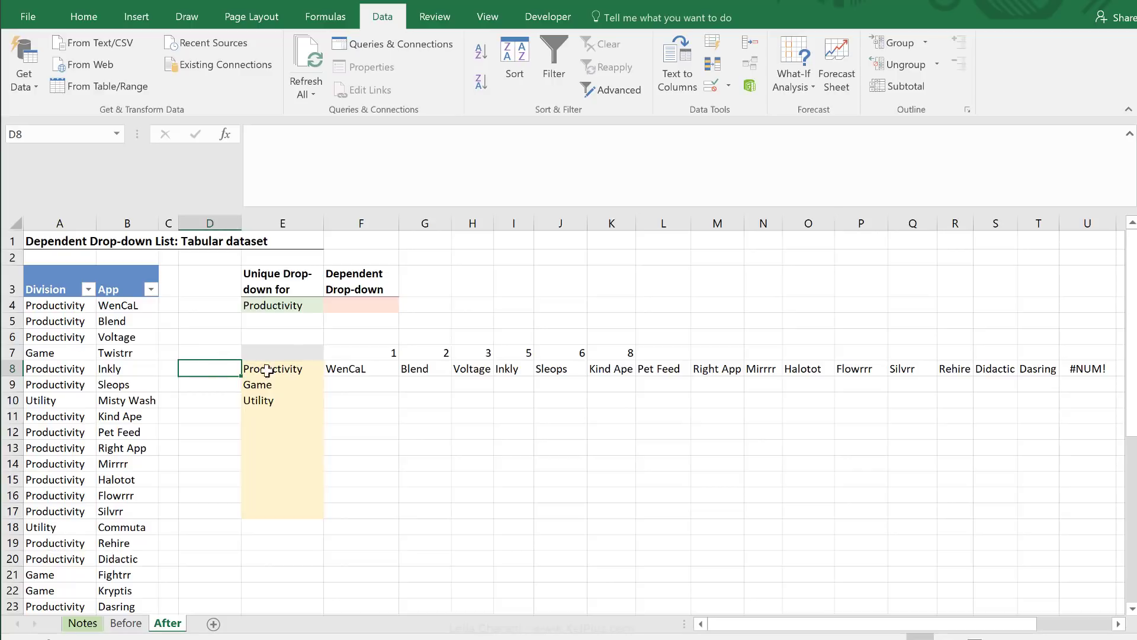
left_click(329, 368)
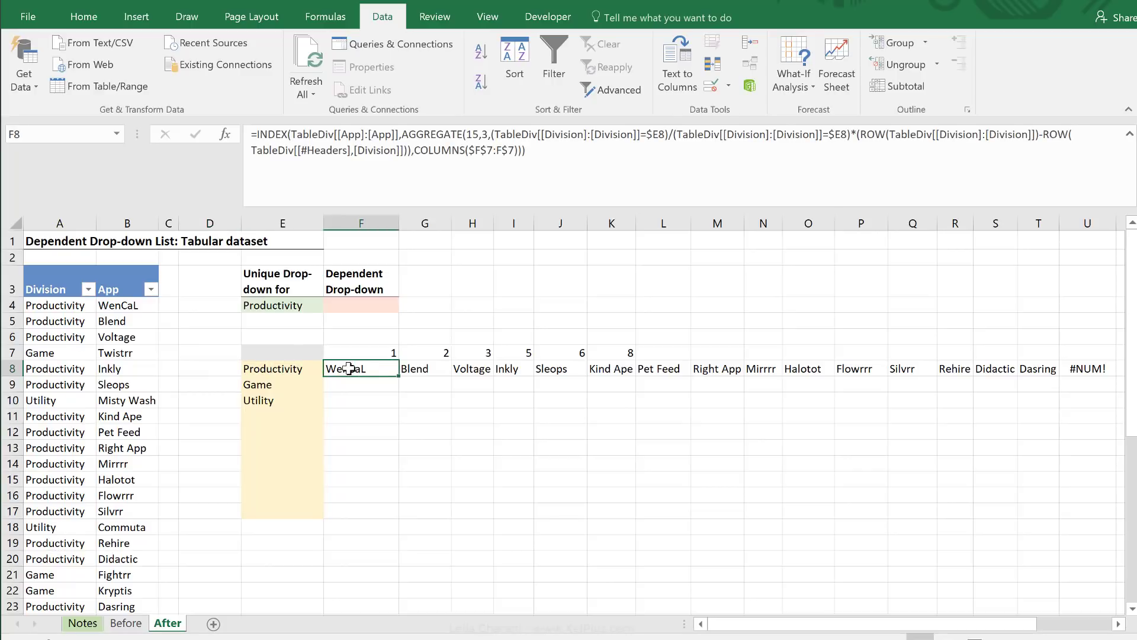
left_click(224, 366)
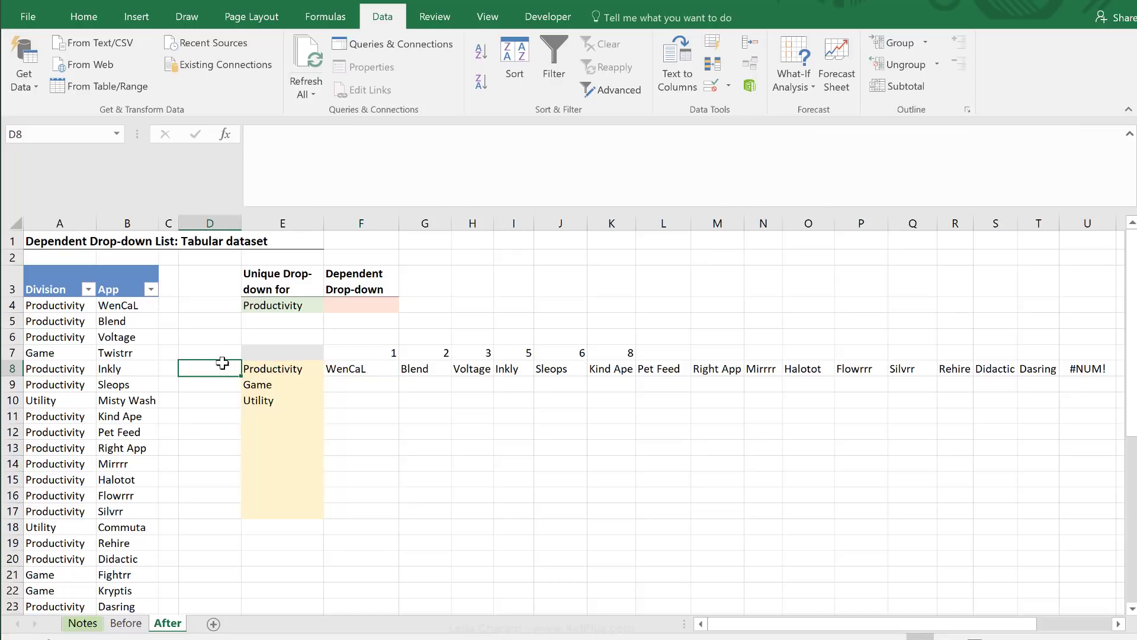
left_click(261, 369)
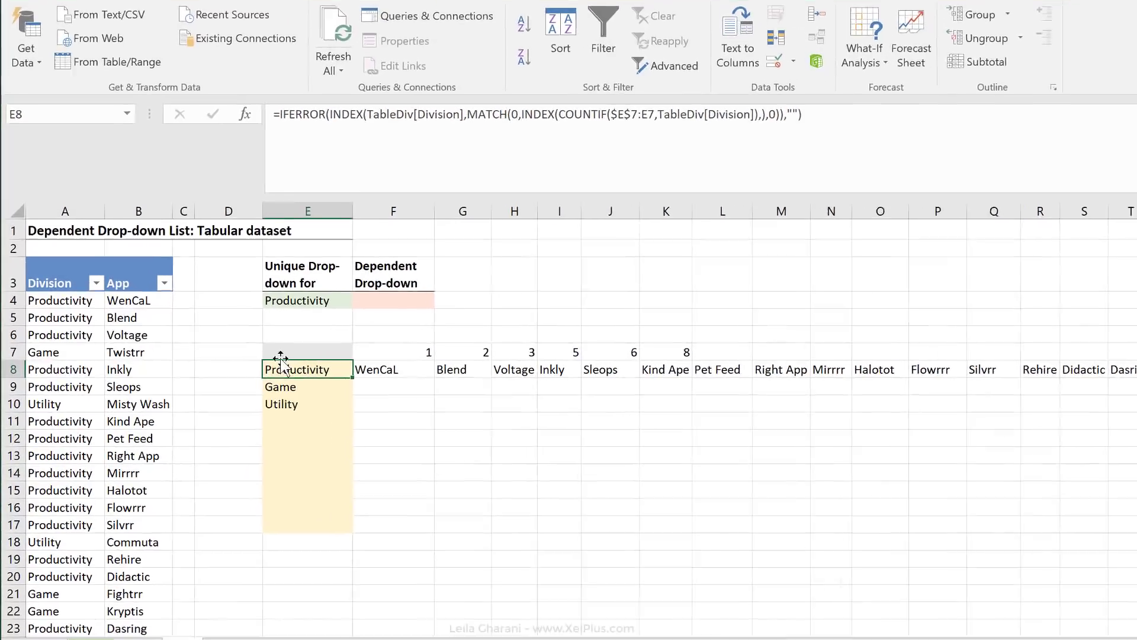
- Enter the header Count in D7, above the cells beside the division list
left_click(229, 352)
type("Count")
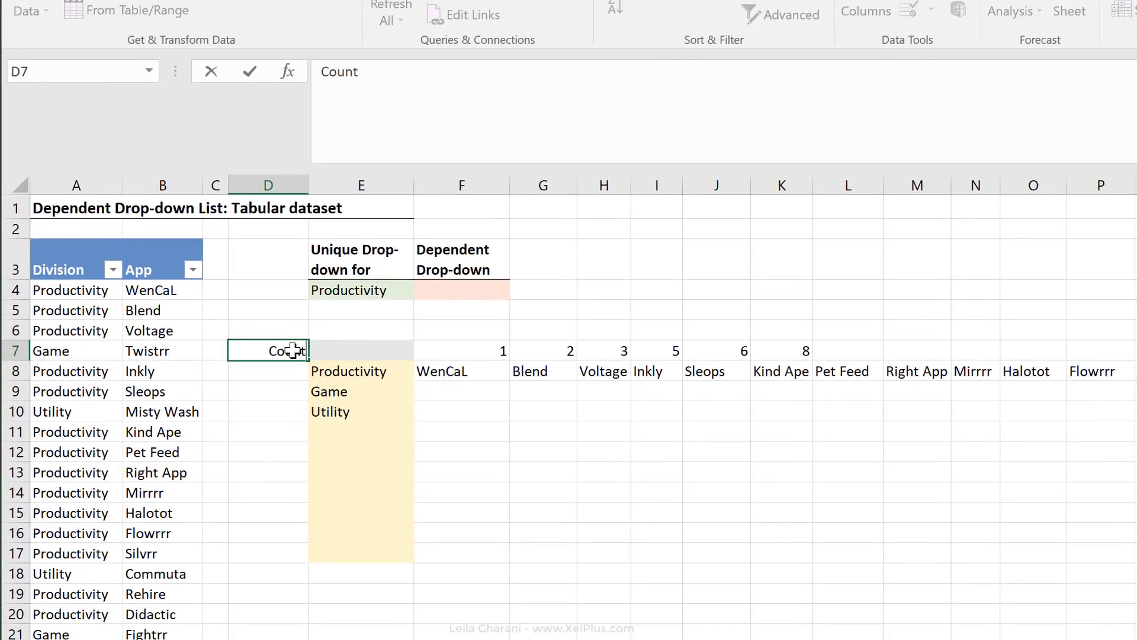
key("Return")
- Count each division's table rows with =COUNTIF(TableDiv[Division],E8) in D8 and fill the formula down to D17
type("=")
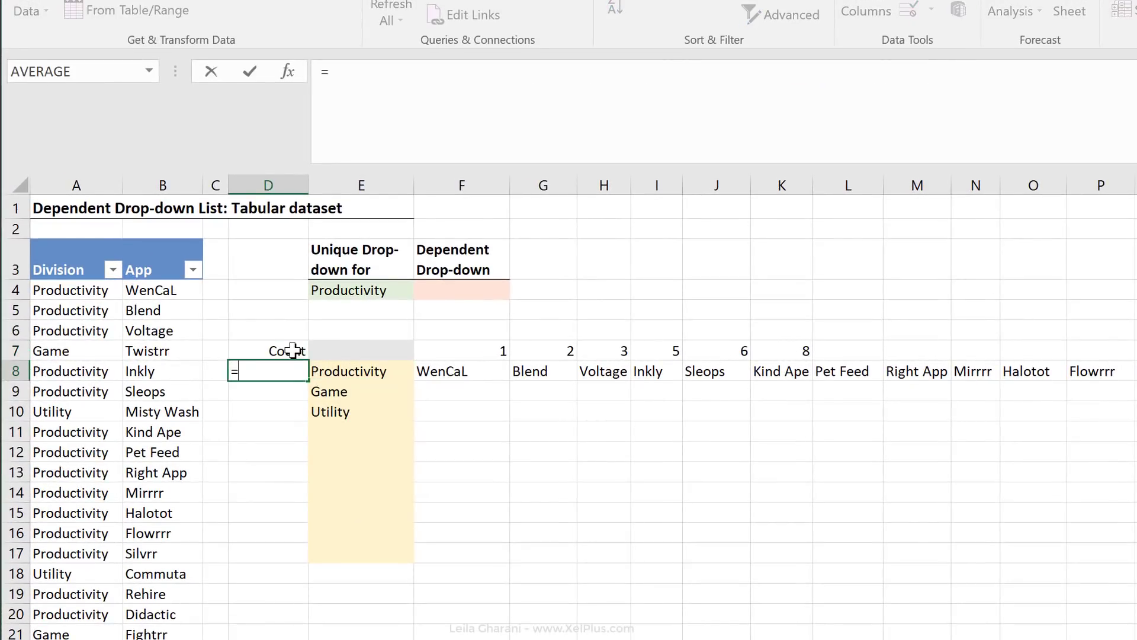
type("countif(")
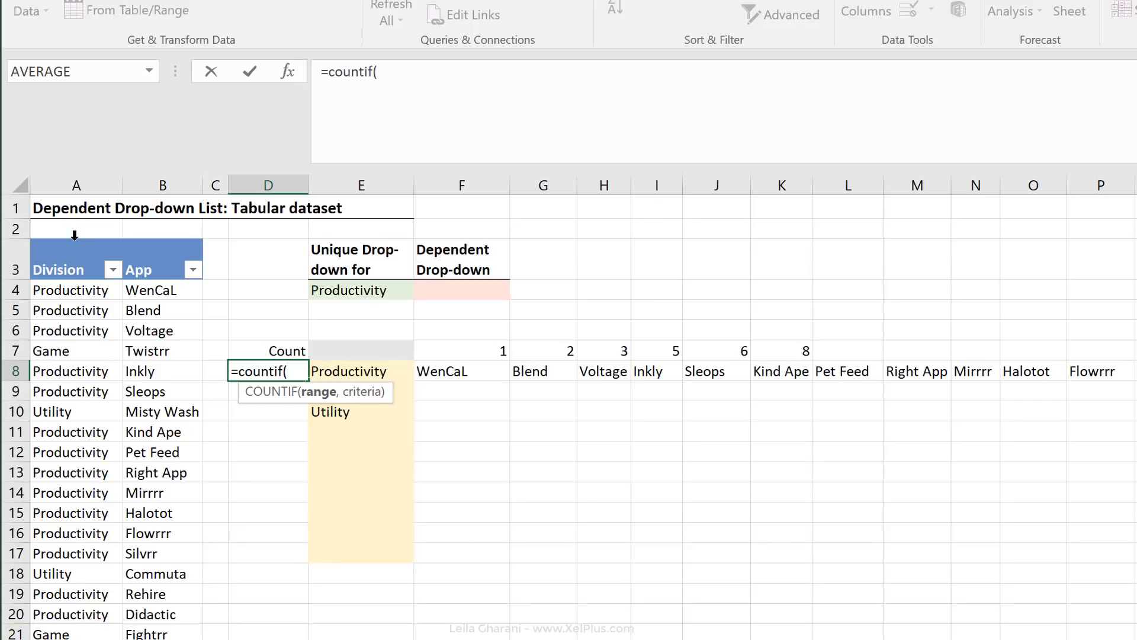
left_click(74, 235)
type(",")
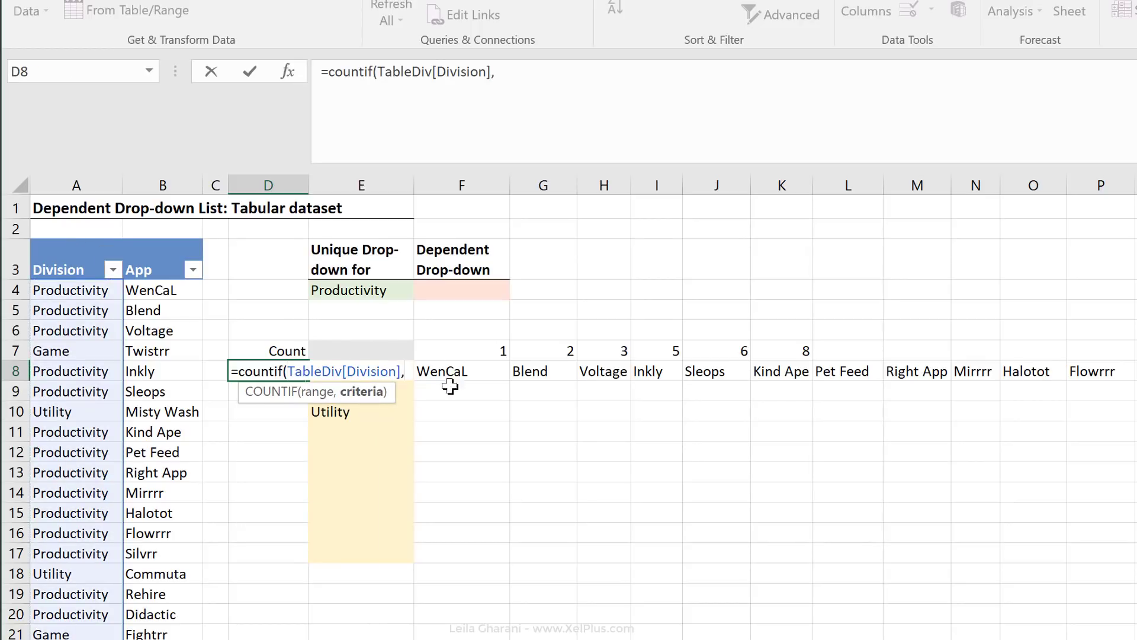
left_click(402, 411)
key("Up")
key("Up")
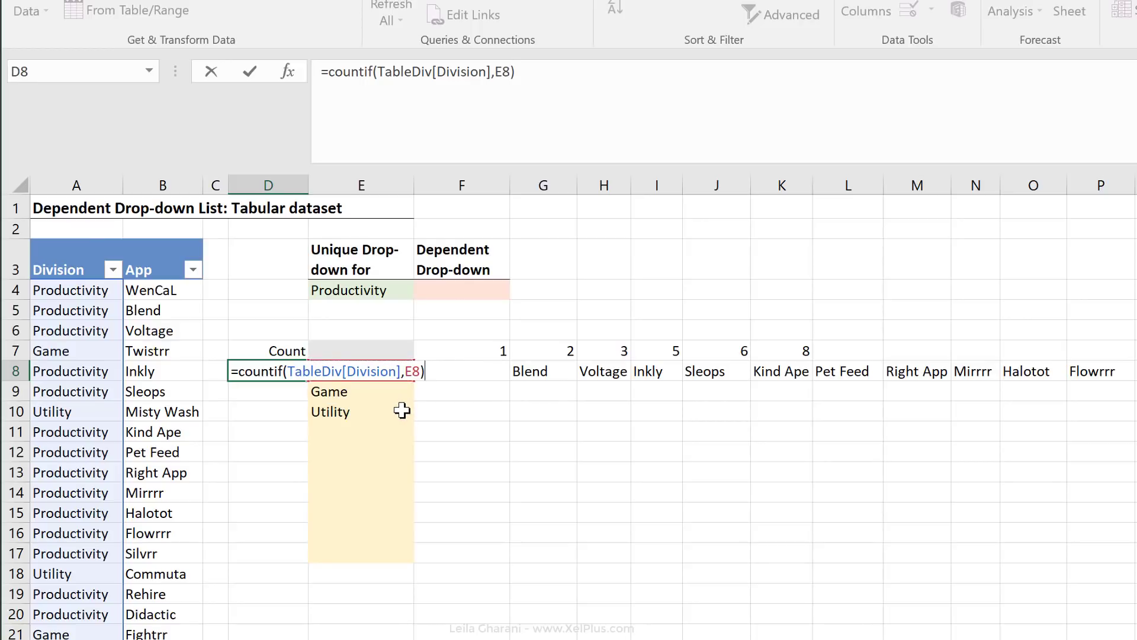
key("ctrl+Return")
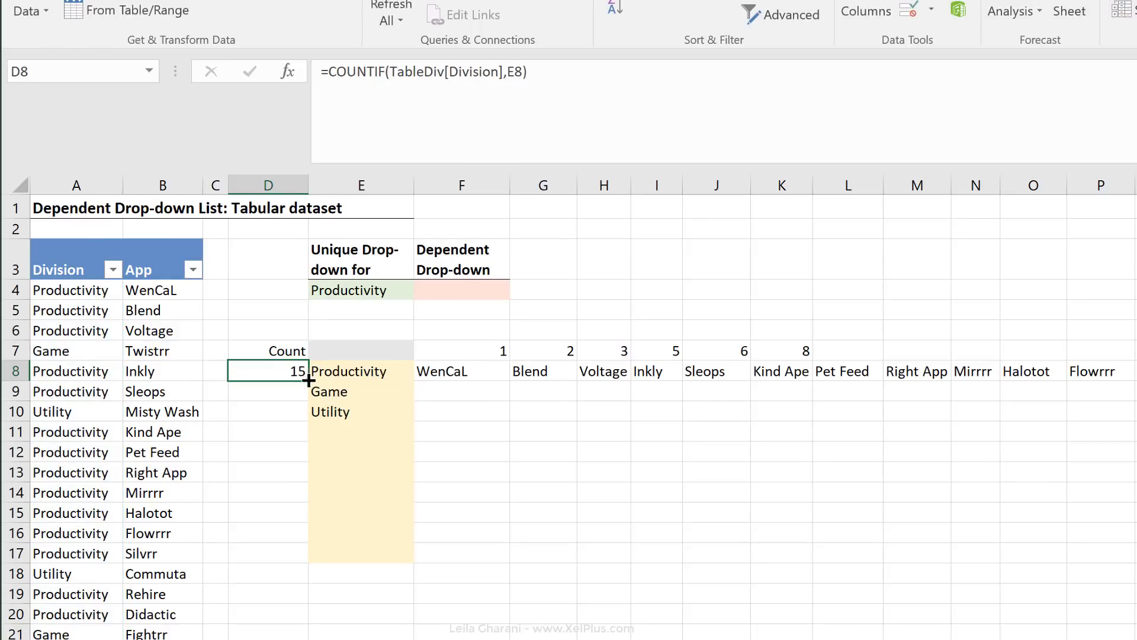
left_click_drag(310, 393, 320, 564)
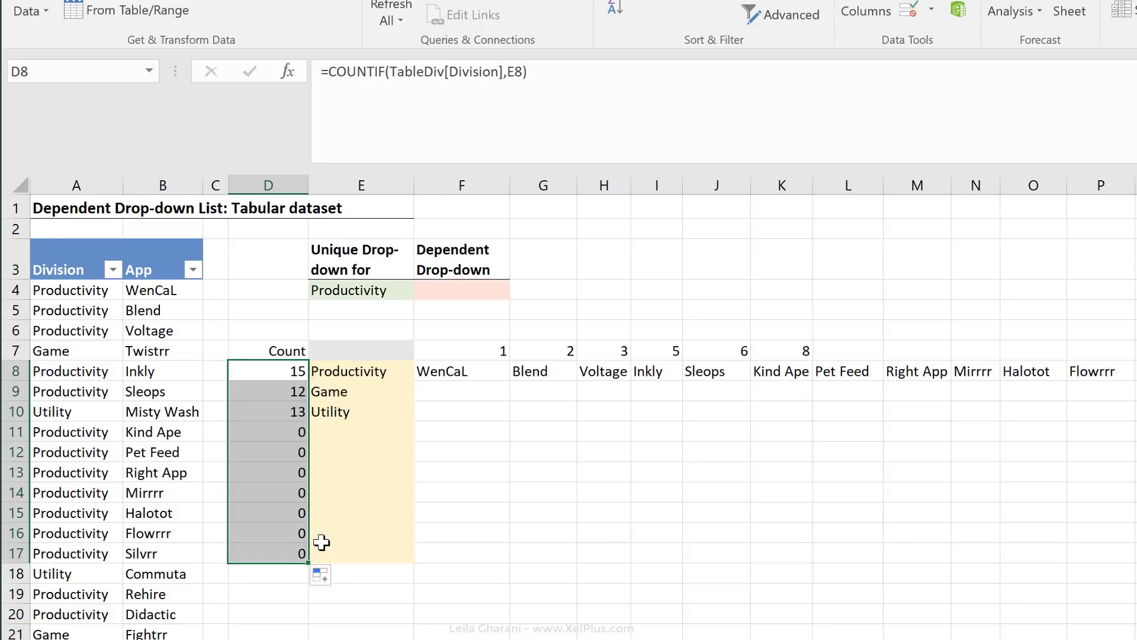
- Wrap F8's INDEX formula in an IF function and begin its logical test with a copy of COLUMNS($F$7:F$7)
left_click(447, 379)
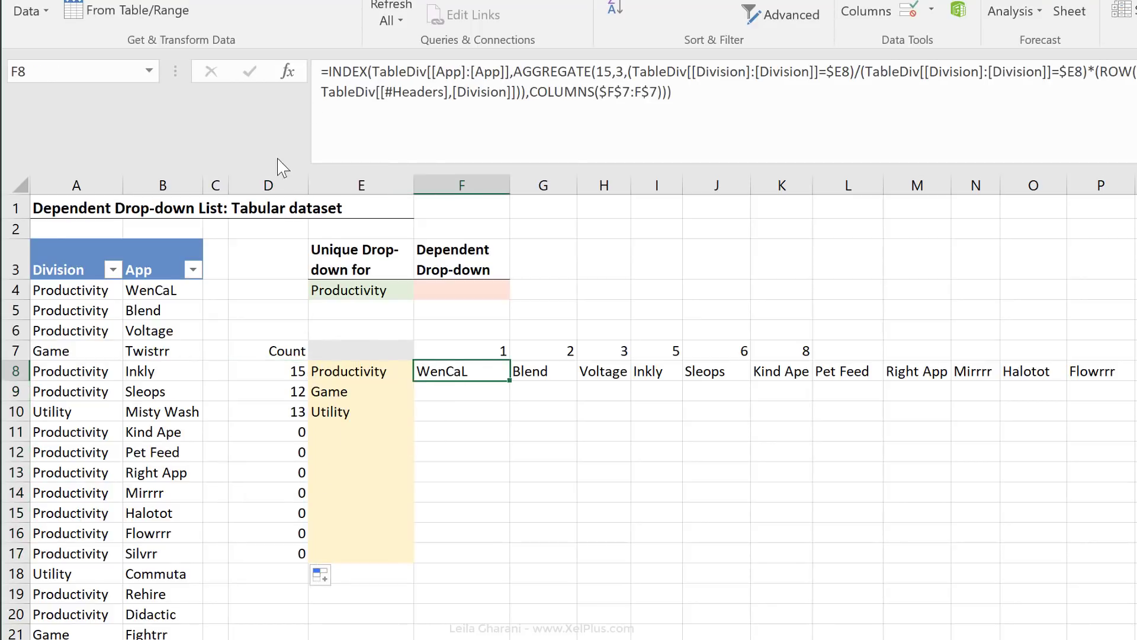
left_click(332, 74)
type("if(")
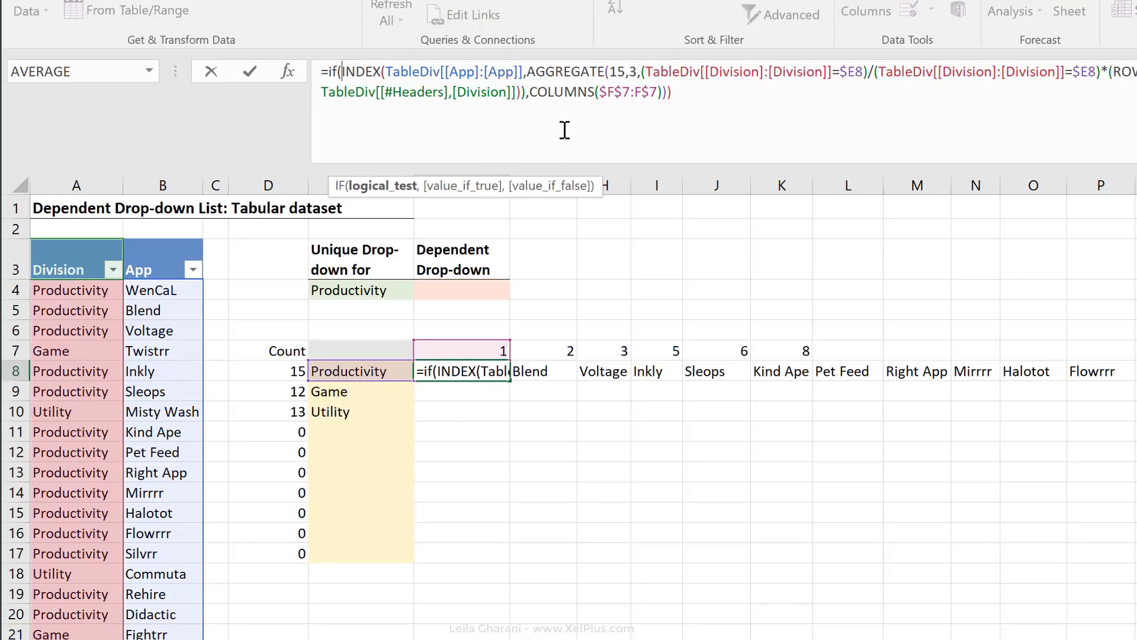
left_click_drag(660, 91, 531, 90)
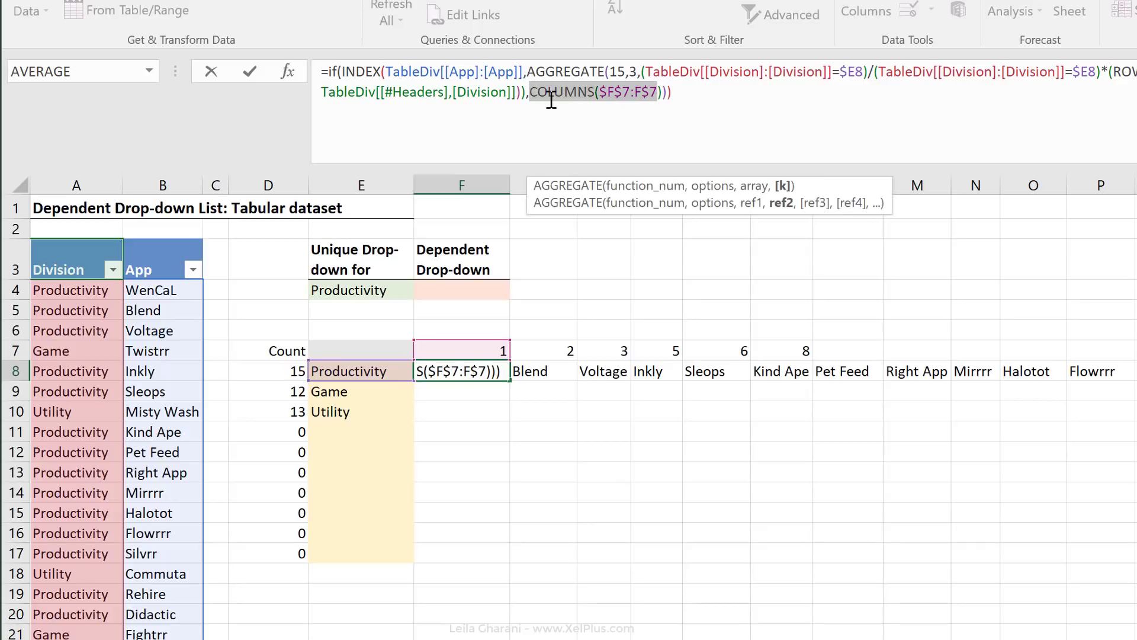
key("ctrl+c")
left_click(341, 71)
key("ctrl+v")
type(")")
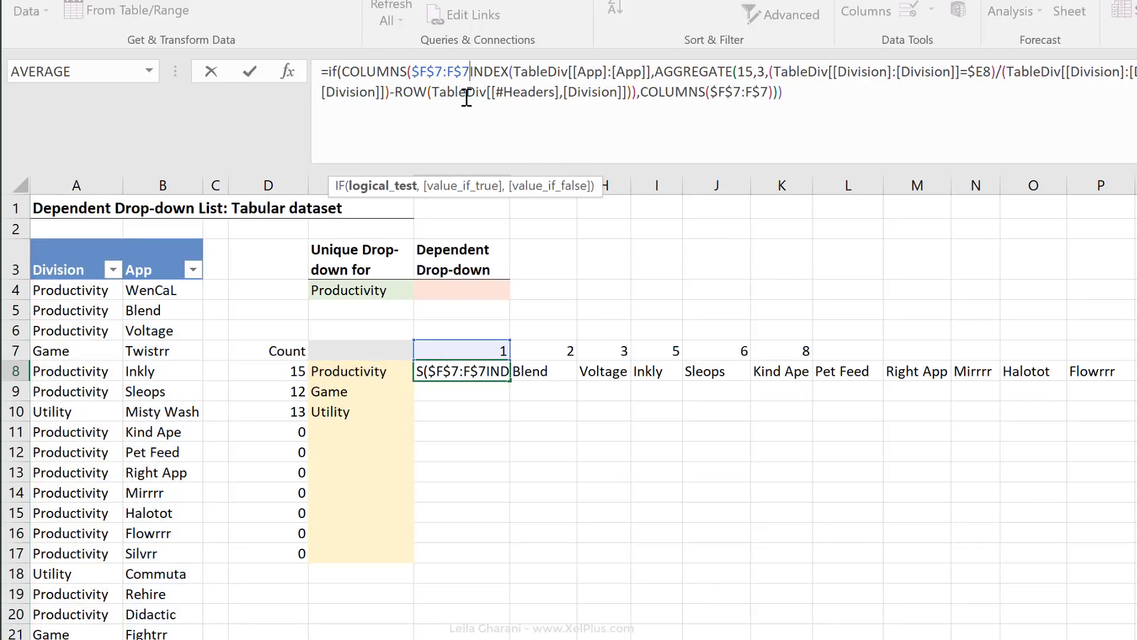
- Complete the IF test in F8 by requiring the COLUMNS result to be <= the division's count in $D8
type("<=")
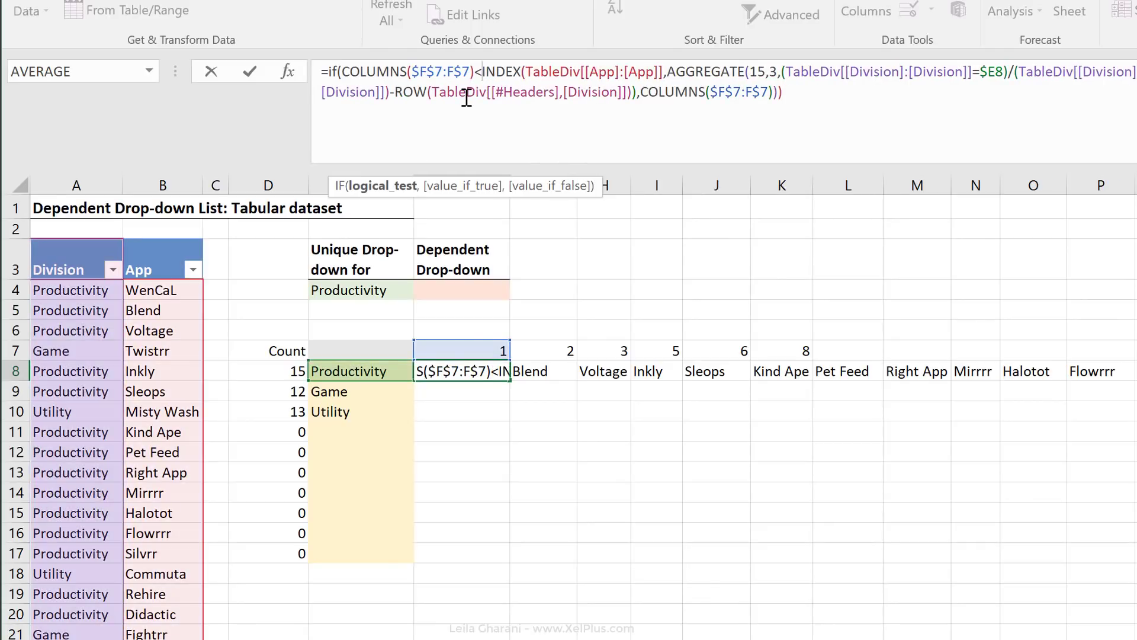
left_click(288, 378)
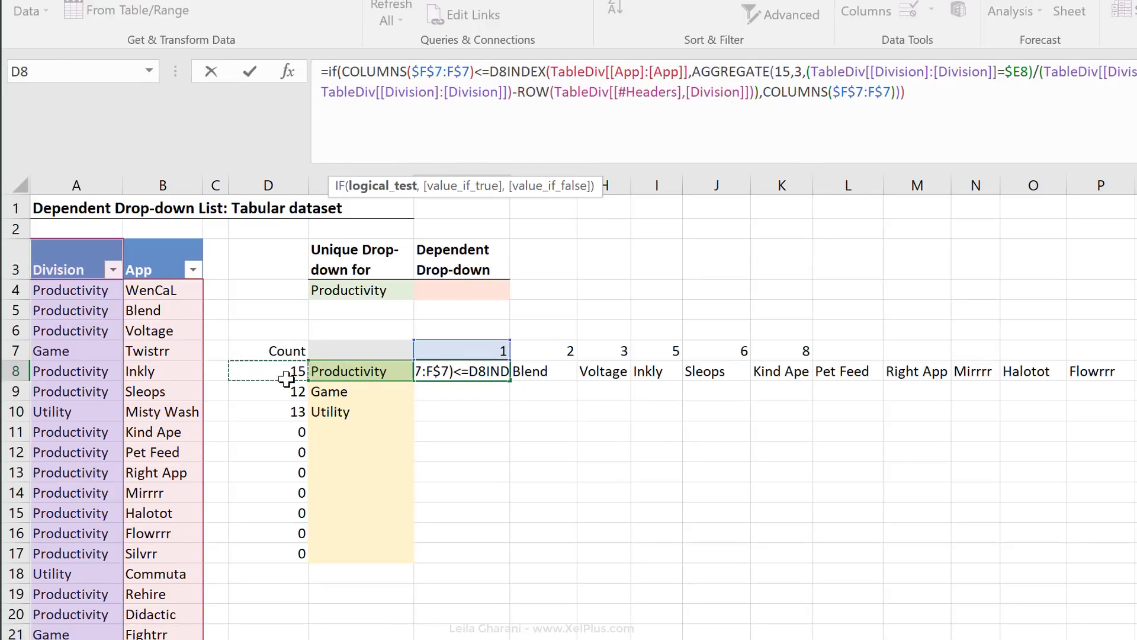
key("F4")
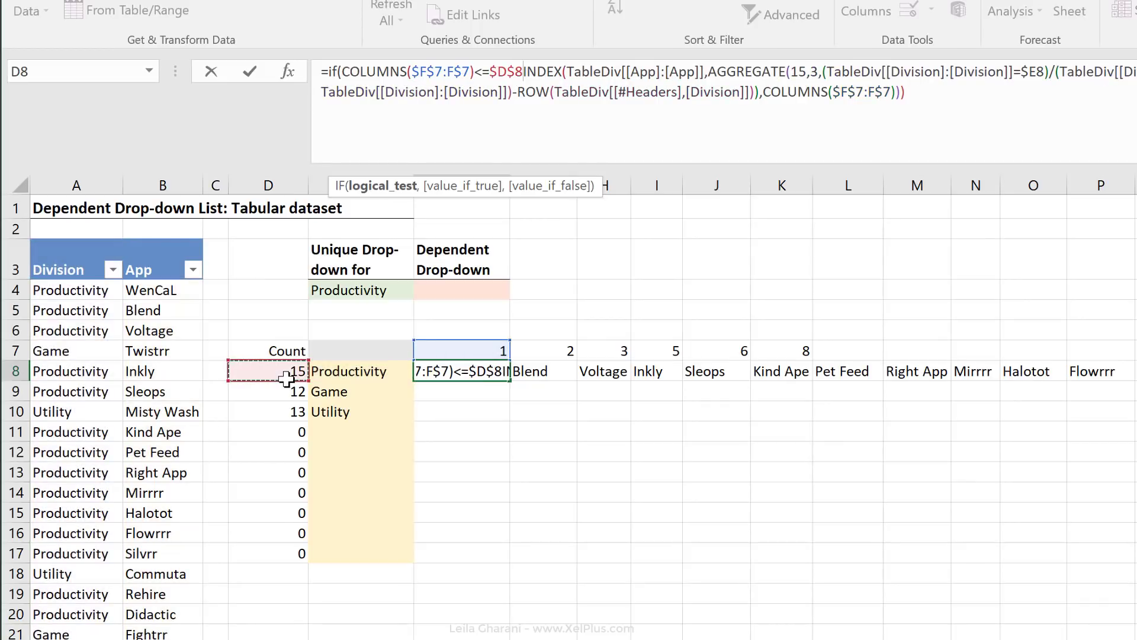
key("F4")
key("F4")
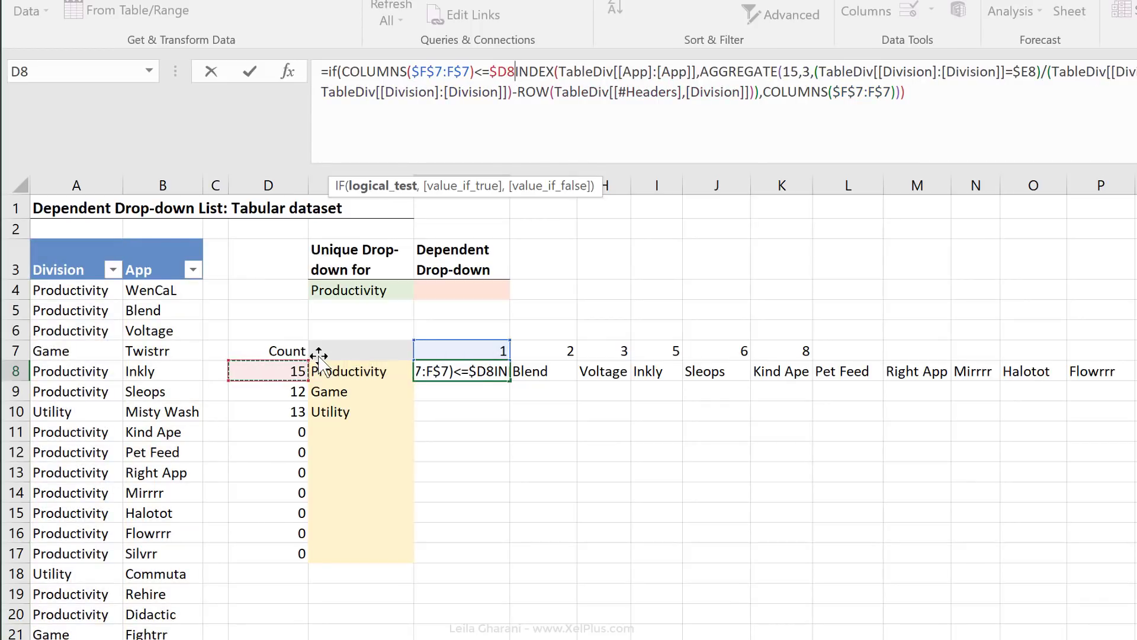
type(",")
- Make F8's IF function return an empty string ("") when the test is false and enter the formula
left_click(929, 107)
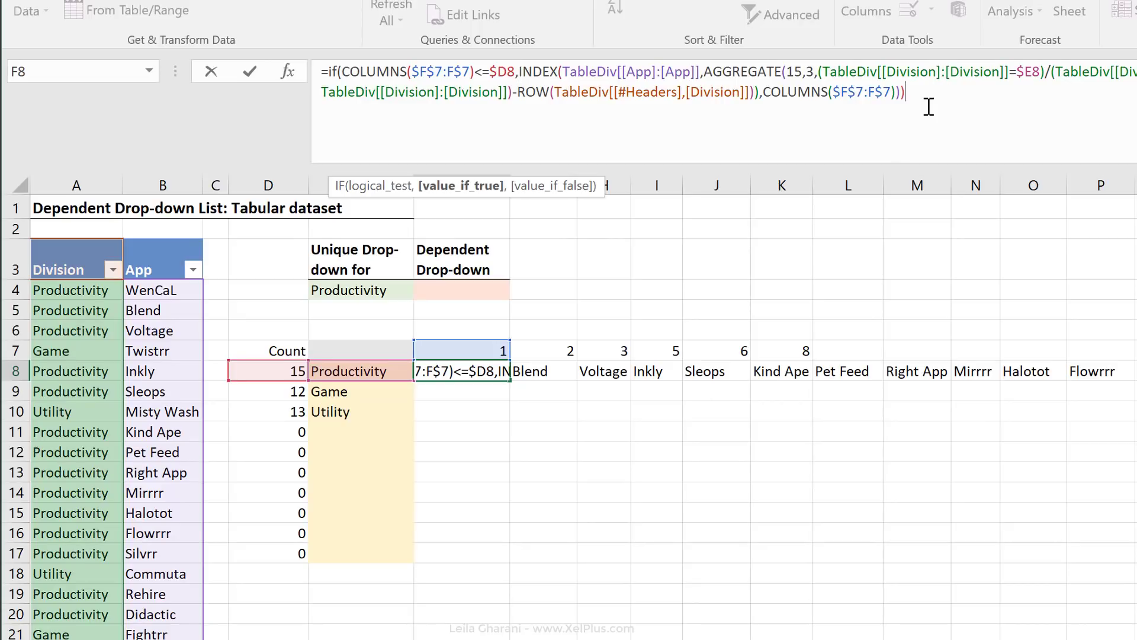
type(",")
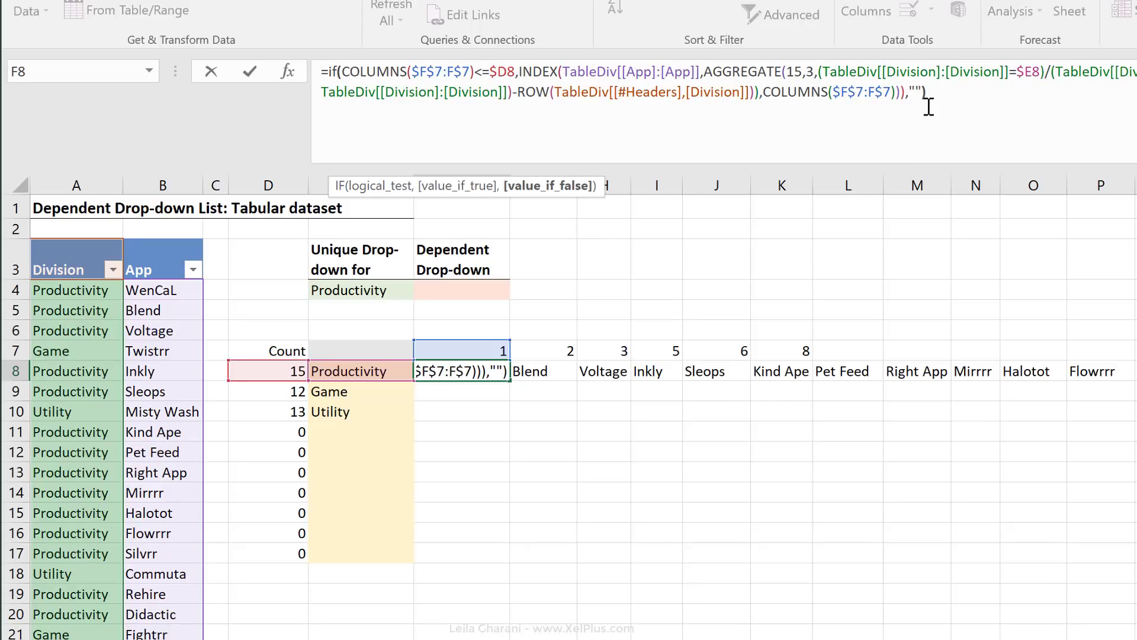
key("ctrl+Return")
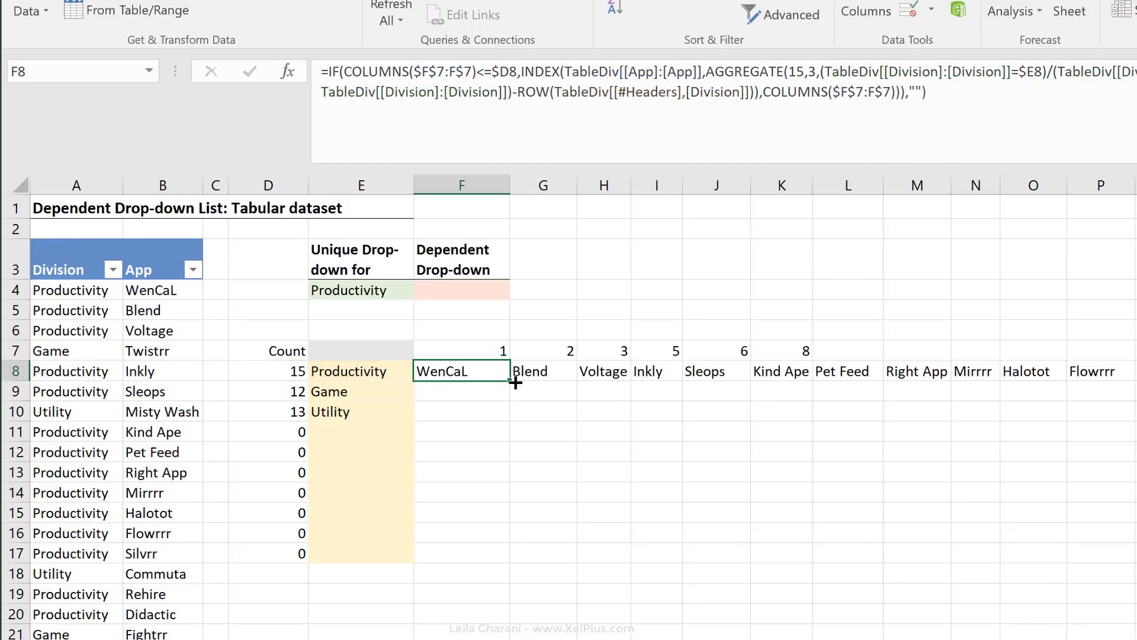
- Fill F8's app-list formula across to column Y and down to row 17
left_click_drag(568, 379, 1136, 383)
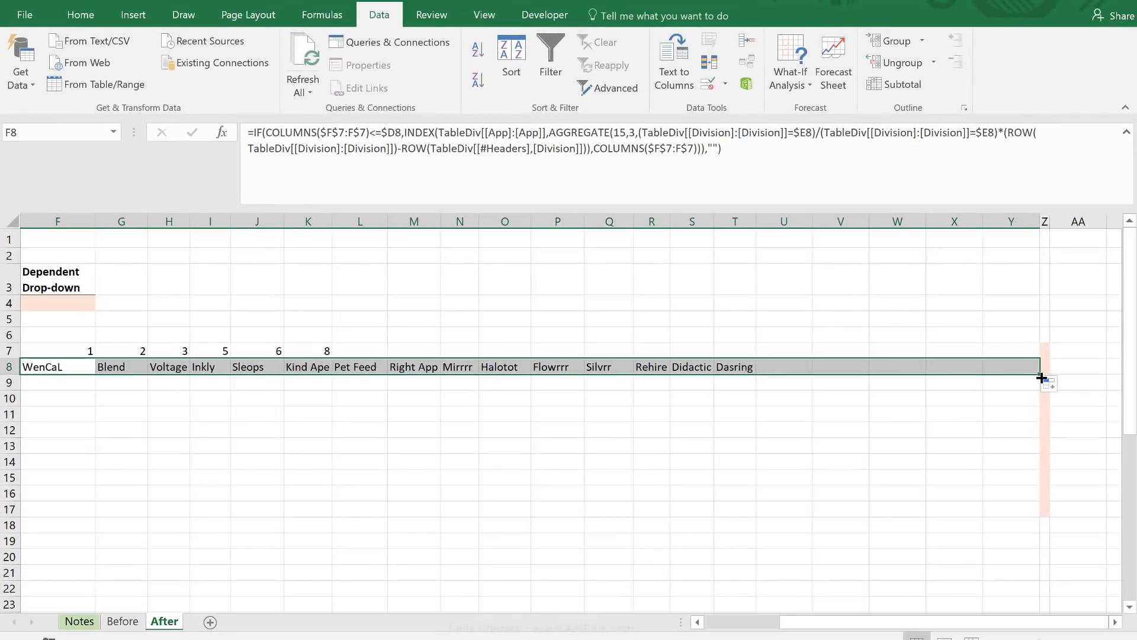
left_click_drag(1041, 378, 1033, 514)
left_click(187, 430)
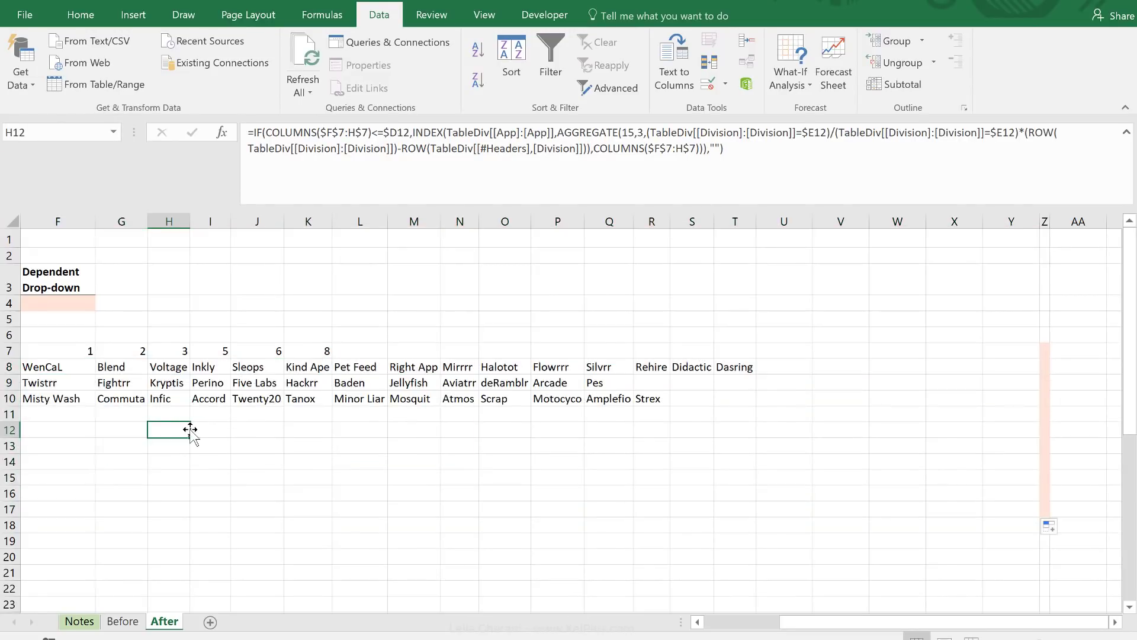
key("Left")
key("Left")
key("Left")
key("Left")
key("Left")
key("Left")
key("Left")
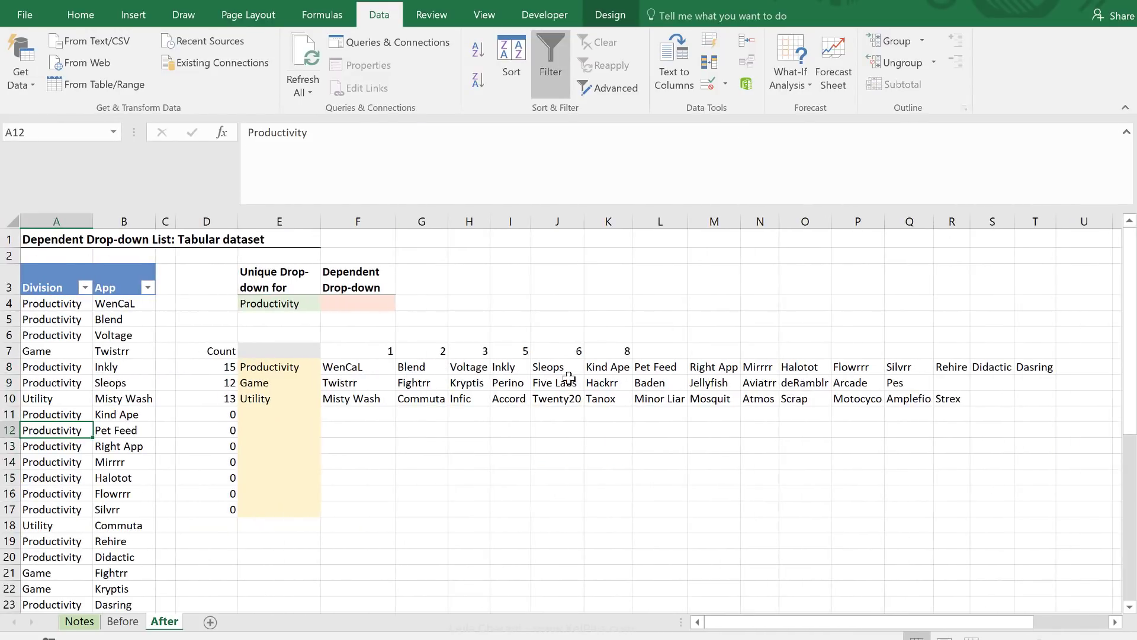
- Clear the helper numbers in row 7 above the app lists
left_click_drag(638, 351, 351, 345)
key("Delete")
left_click(353, 332)
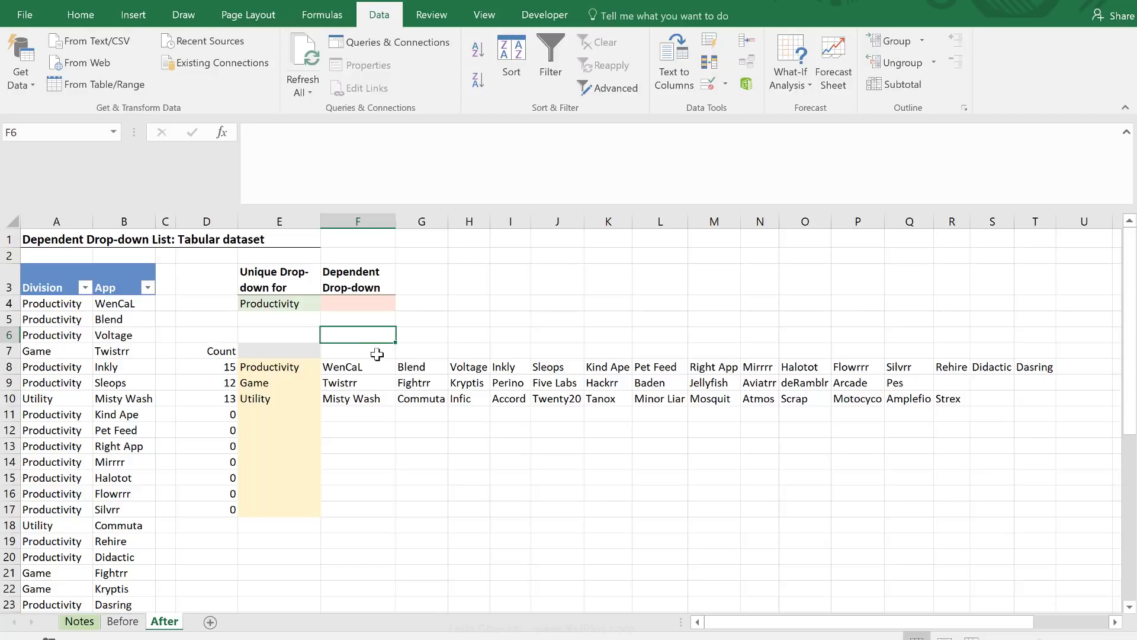
- Examine row 8's formulas out to Y8, its division count in D8 and the Productivity apps in F8:T8
left_click(387, 310)
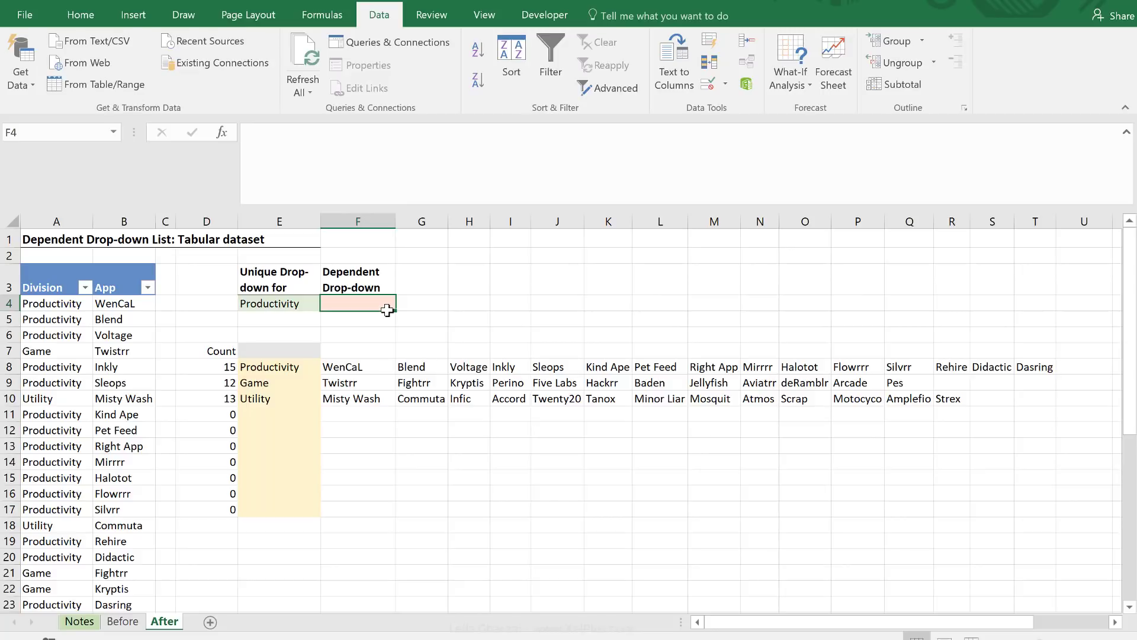
left_click(456, 305)
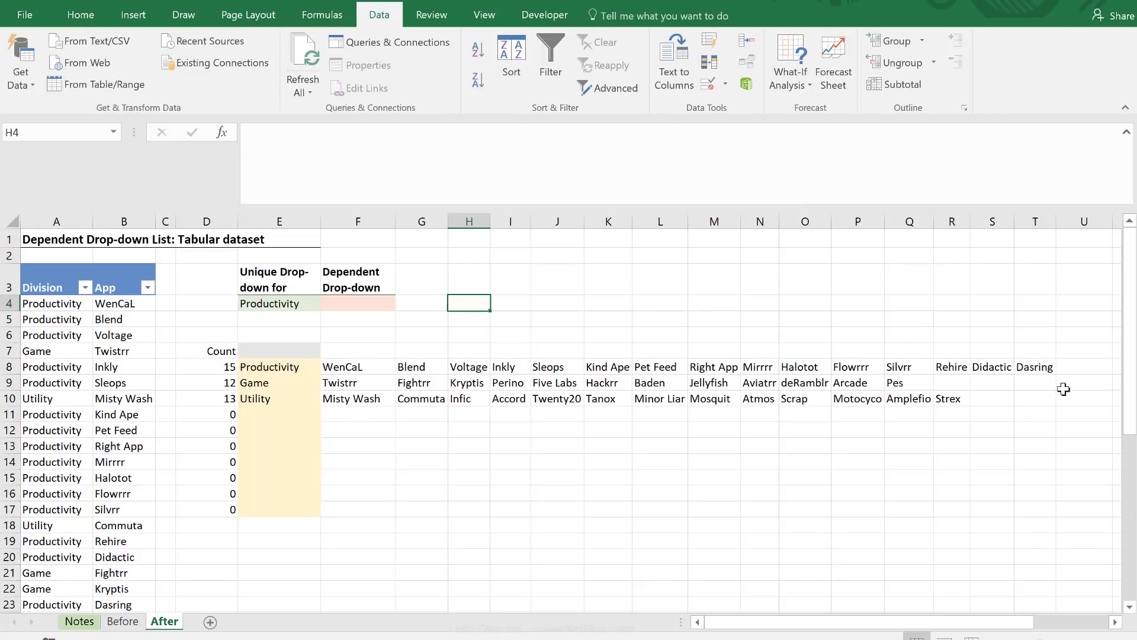
left_click(1045, 368)
key("Right")
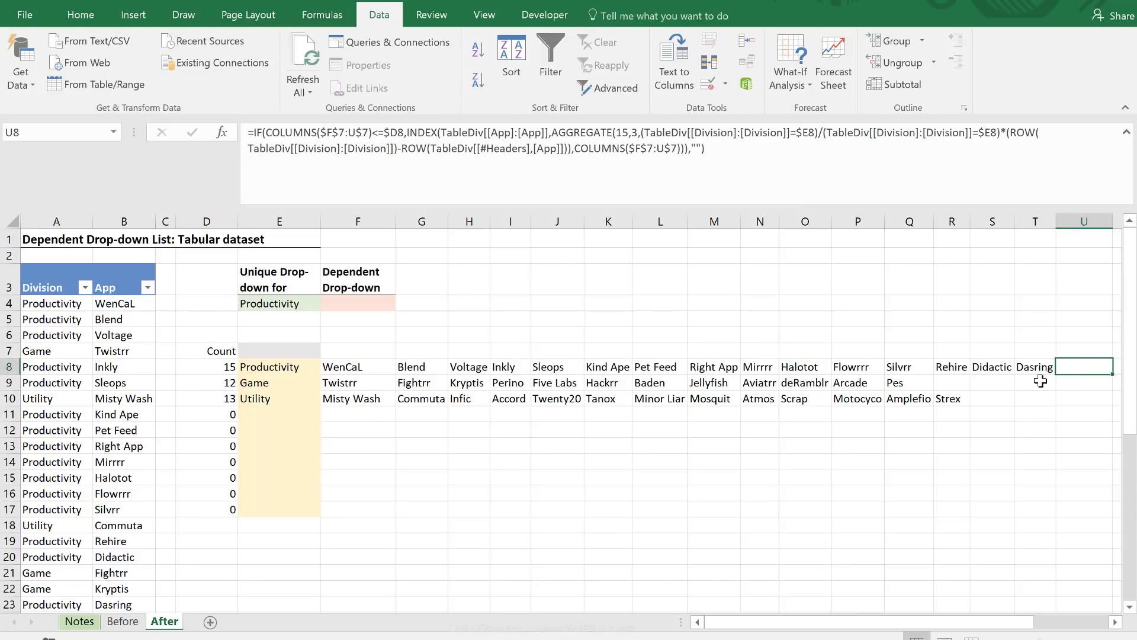
key("Right")
key("Right")
key("Right")
key("Right")
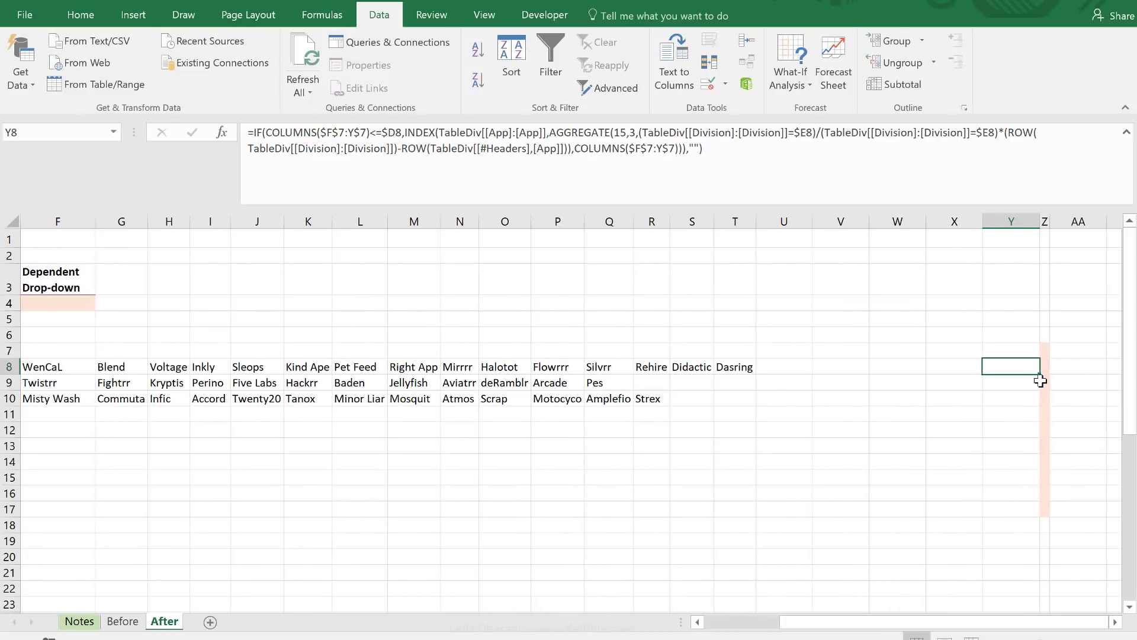
key("Left")
key("Left")
key("Left")
key("Left")
key("Left")
key("Left")
key("Left")
key("Left")
key("Left")
key("Left")
key("Left")
key("Left")
key("Left")
key("Left")
key("Left")
key("Left")
key("Left")
key("Left")
key("Left")
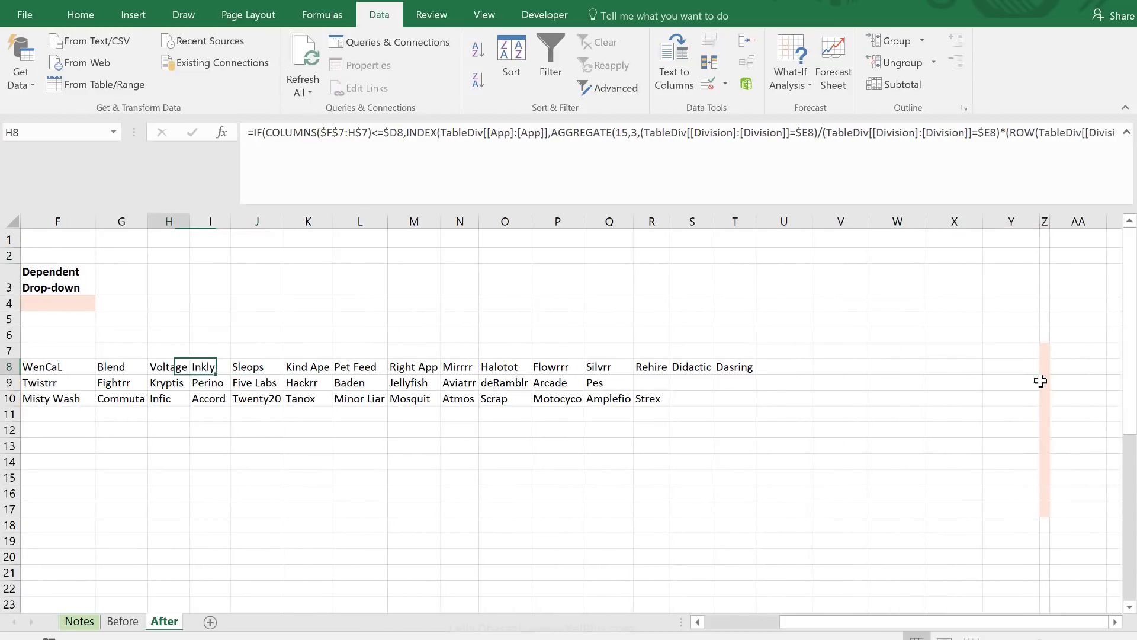
key("Left")
key("Left")
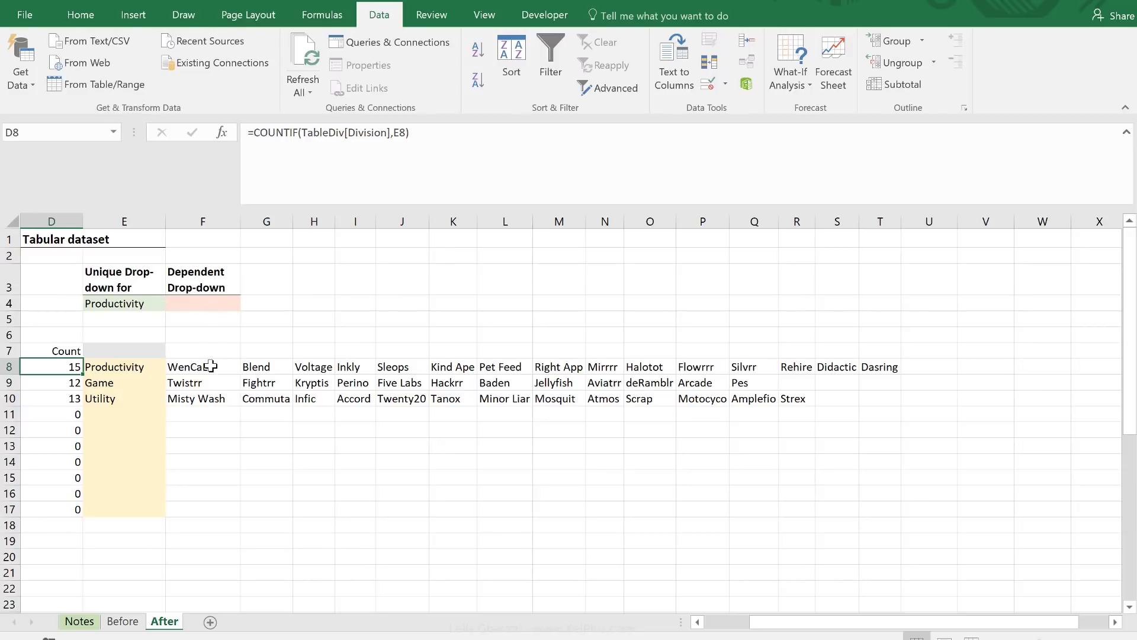
left_click_drag(210, 367, 886, 368)
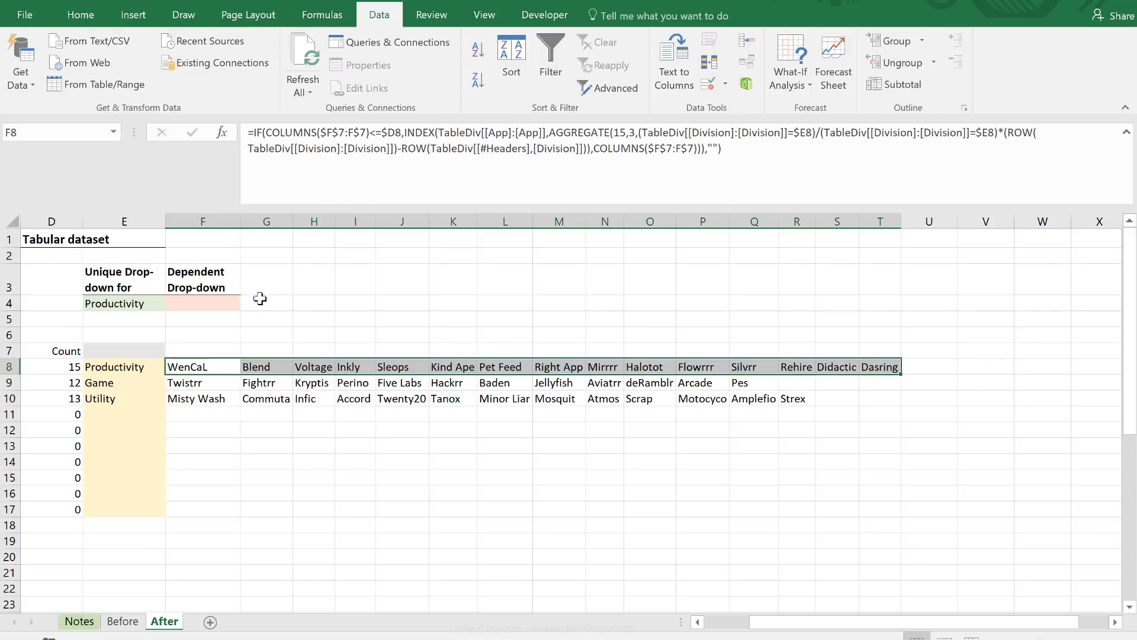
- Start an OFFSET formula in I4 with the absolute cell $F$7 as its reference
left_click(352, 304)
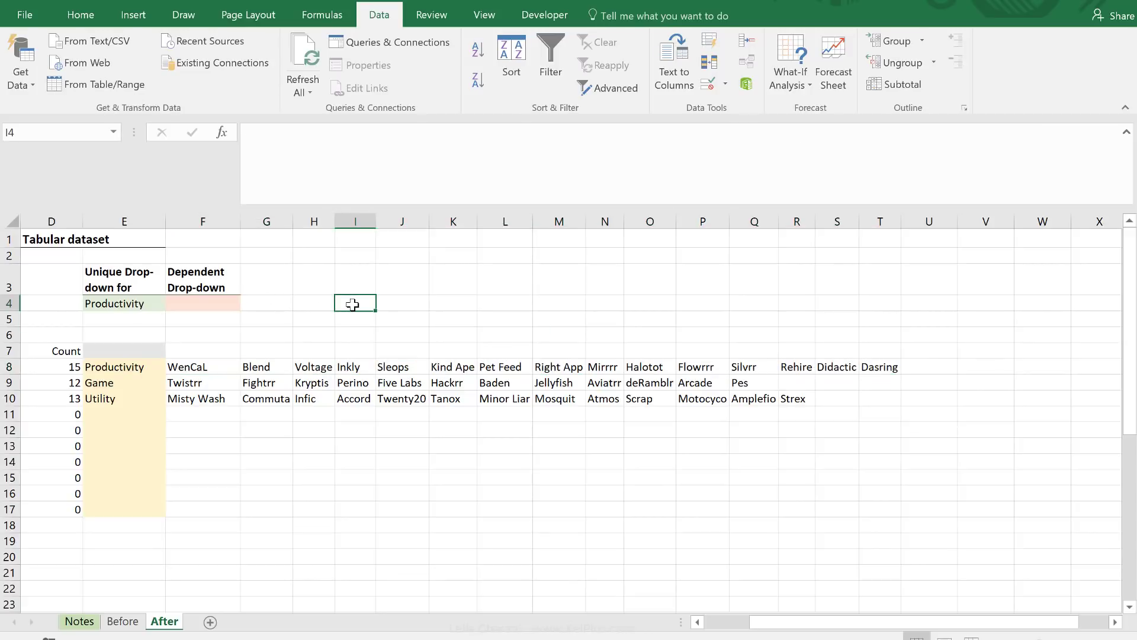
type("=")
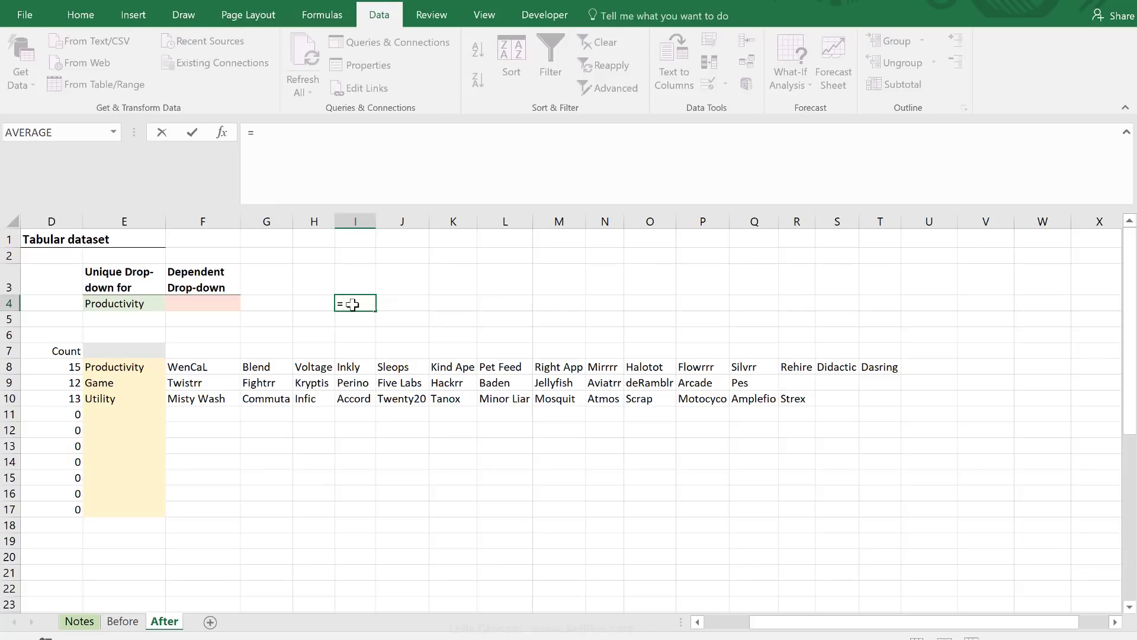
type("offset(")
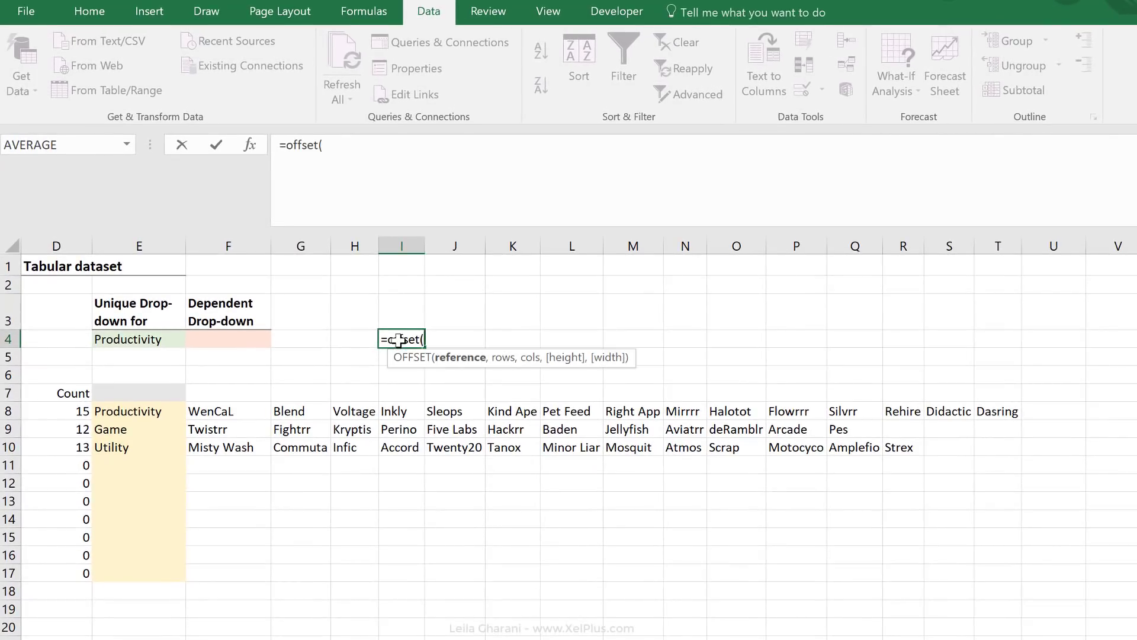
left_click(231, 394)
key("F4")
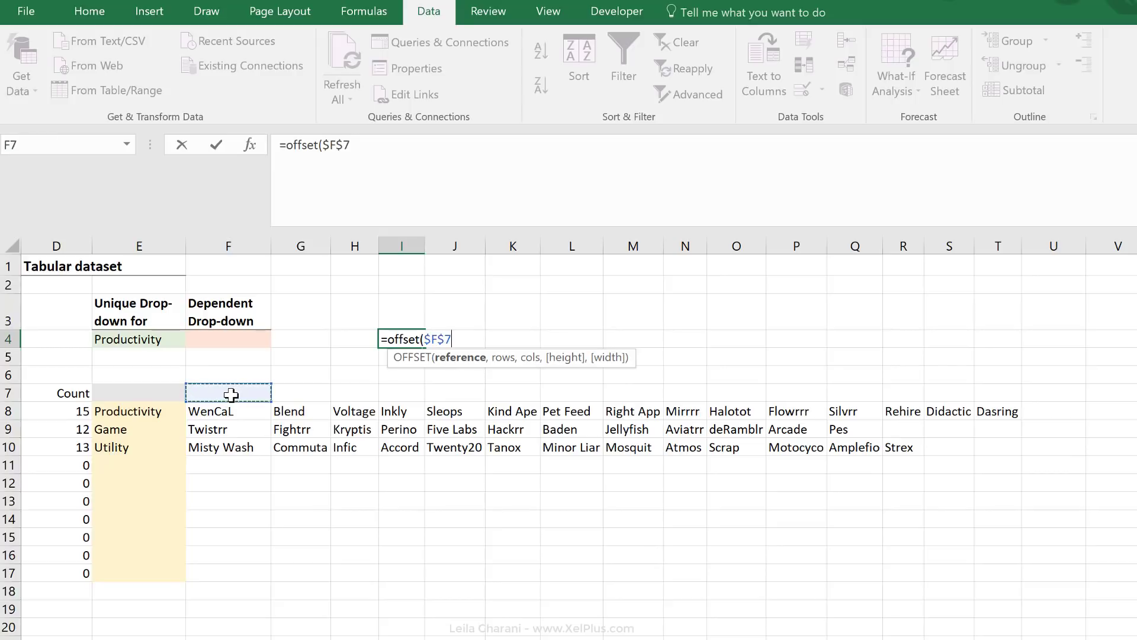
type(",")
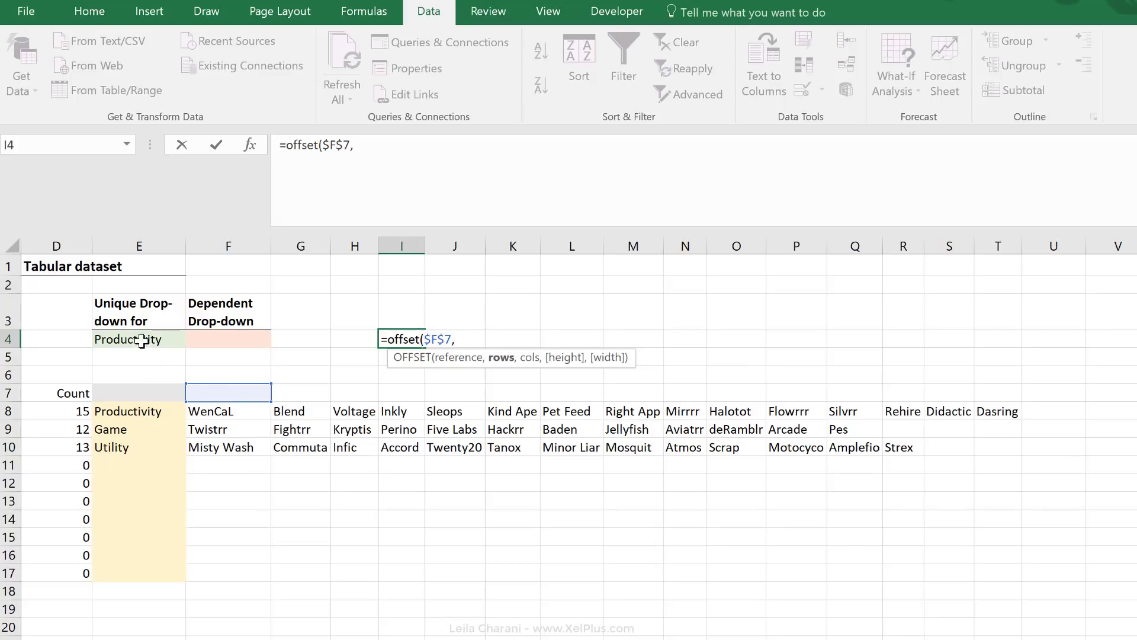
- Set the OFFSET rows argument to MATCH($E$4,$E$8:$E$17,0) to find the selected division's row
type("match(")
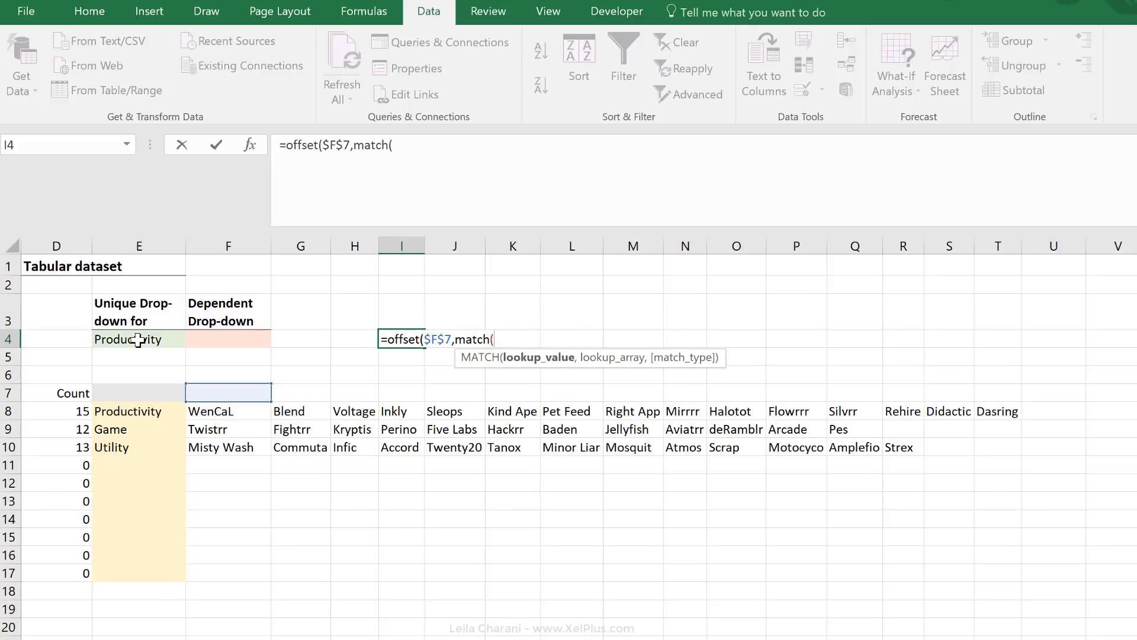
left_click(138, 340)
key("F4")
type(",")
left_click_drag(124, 411, 126, 567)
key("F4")
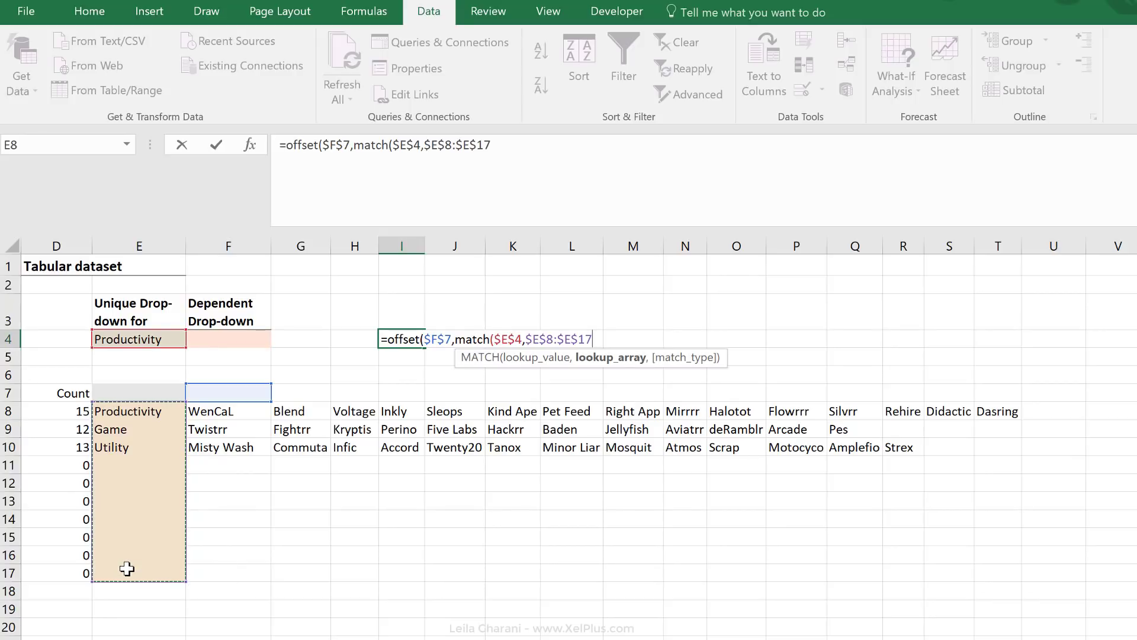
type(",")
type("0")
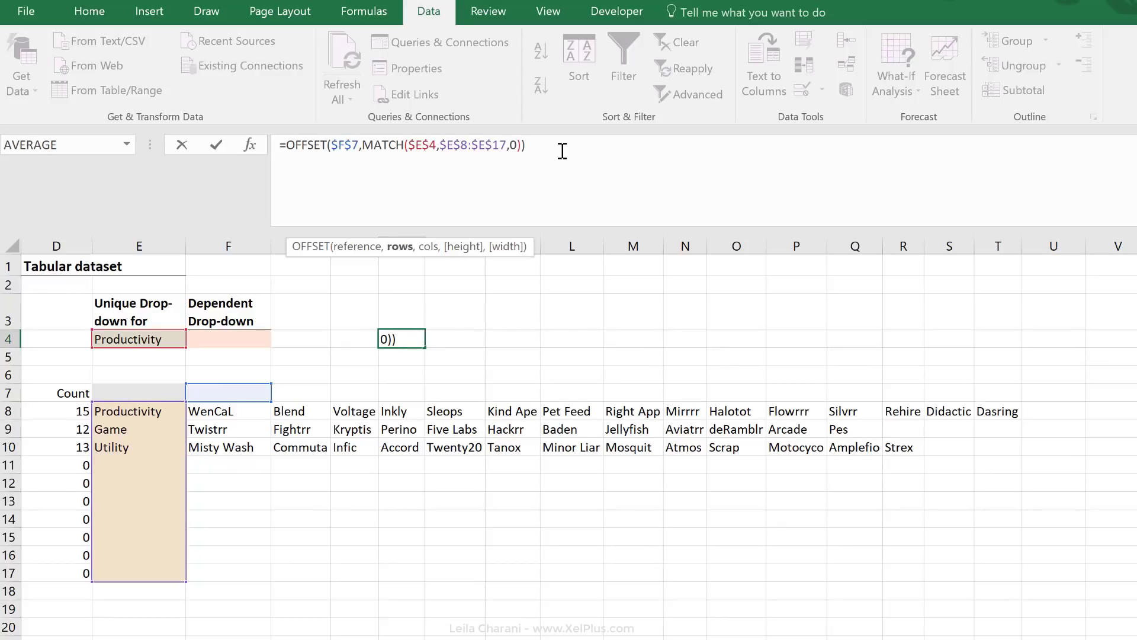
- Leave the OFFSET's cols and height arguments empty, set its width to 20 and enter the formula in I4
type(",,")
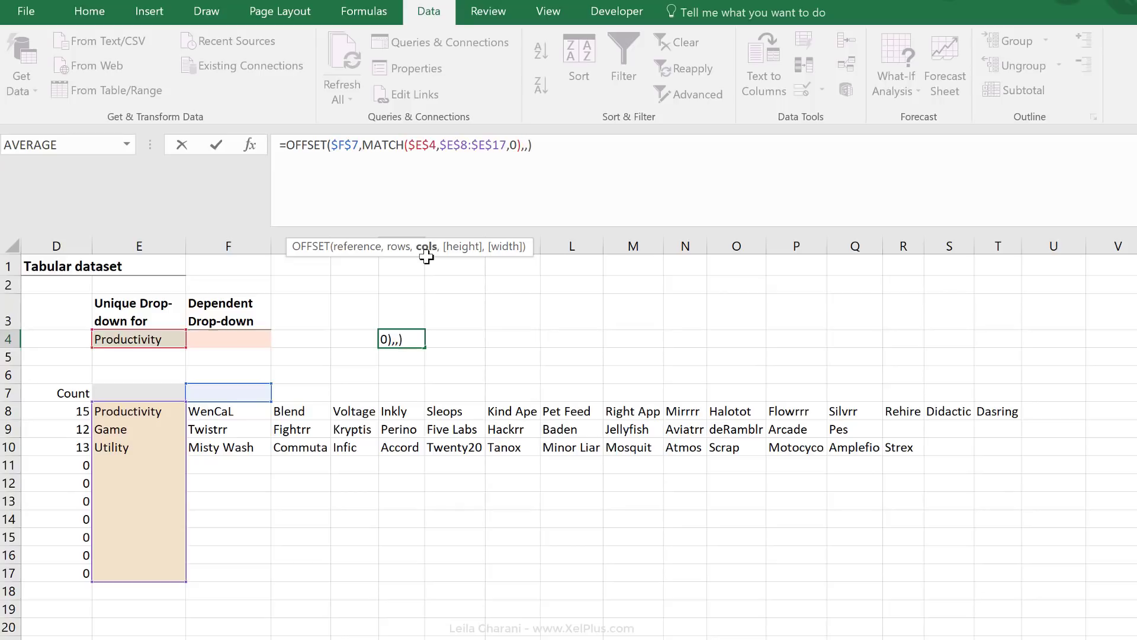
key("Right")
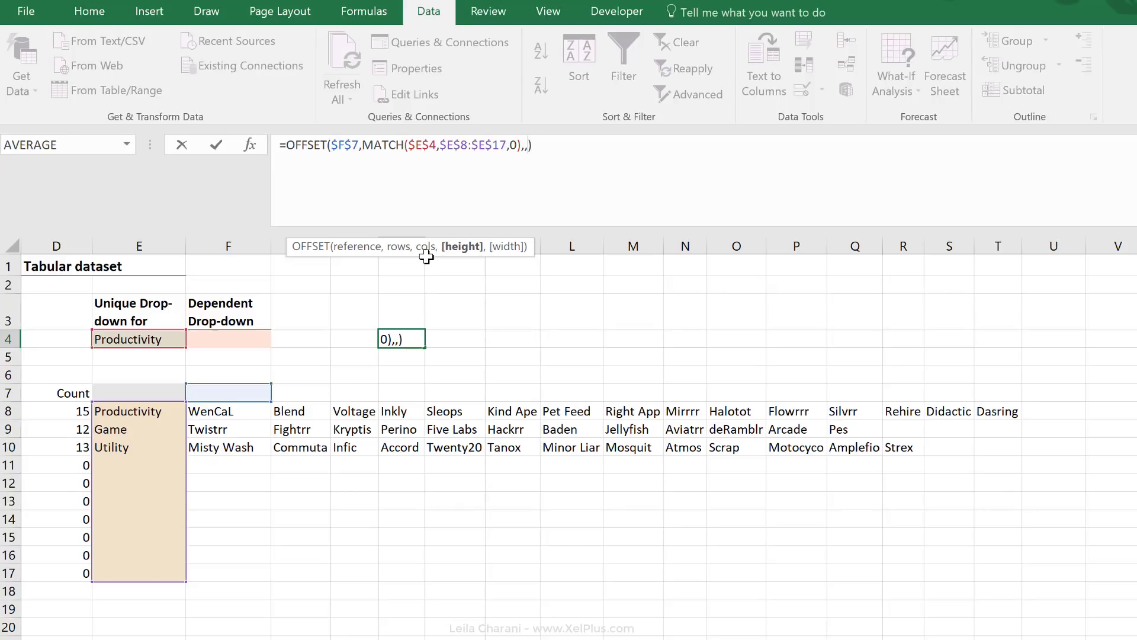
type(",")
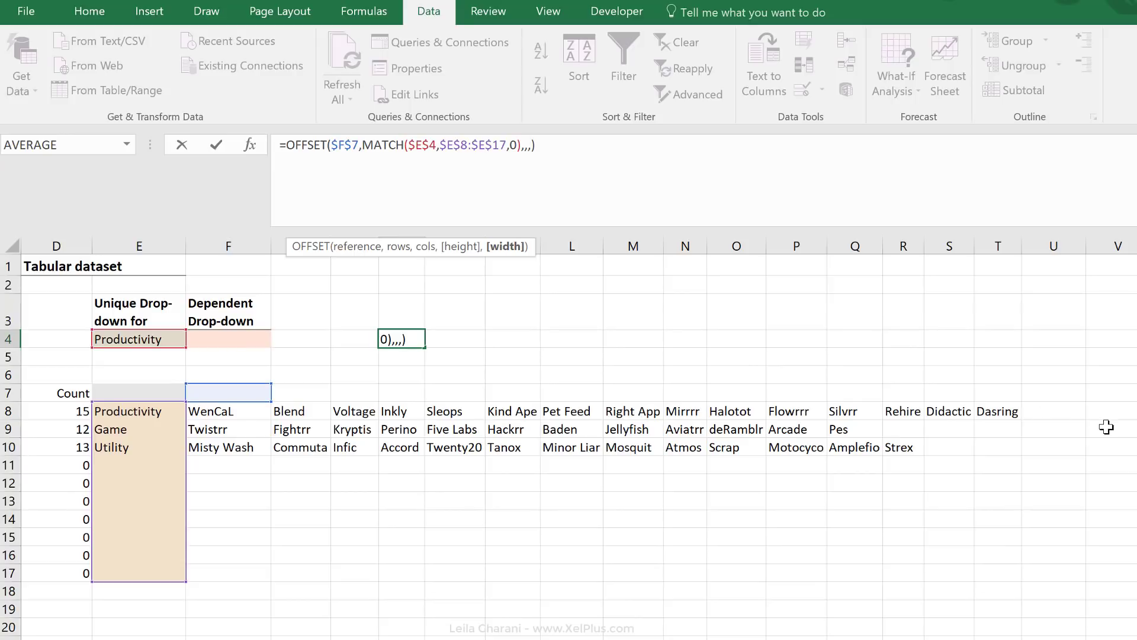
type("20")
key("ctrl+Return")
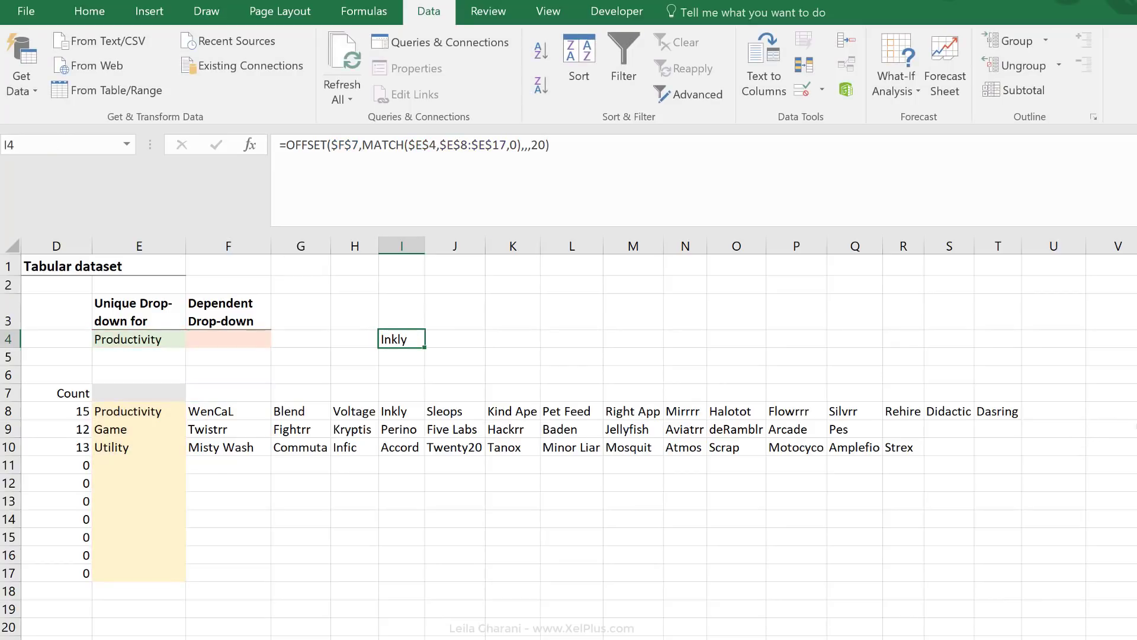
- Evaluate I4's OFFSET formula in place to inspect the array it returns, and restore the formula
left_click(623, 164)
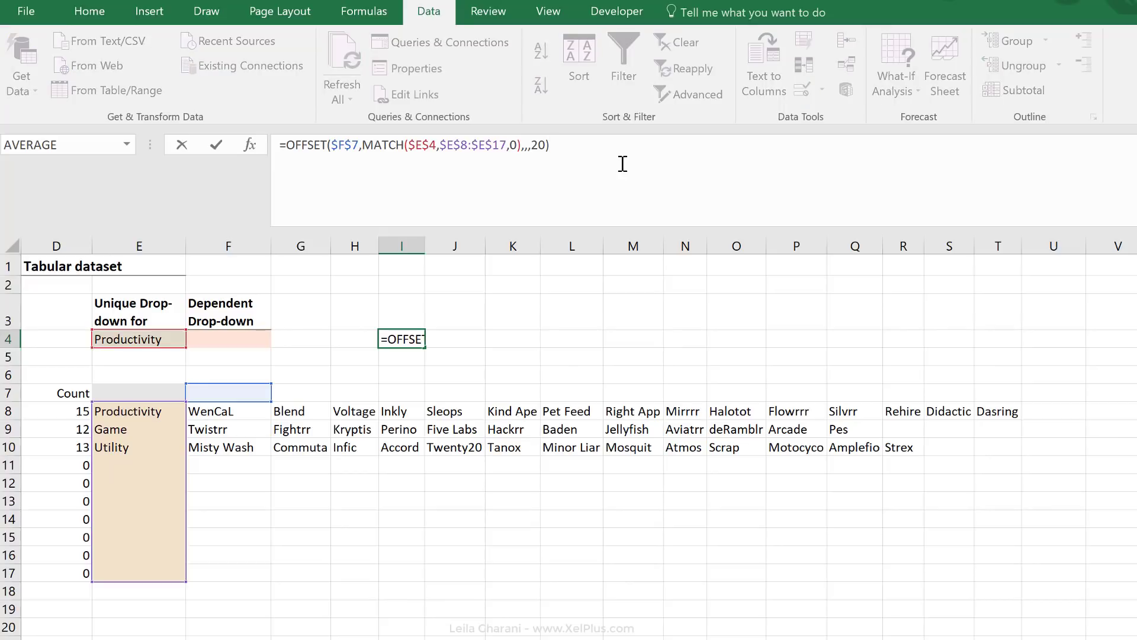
key("F9")
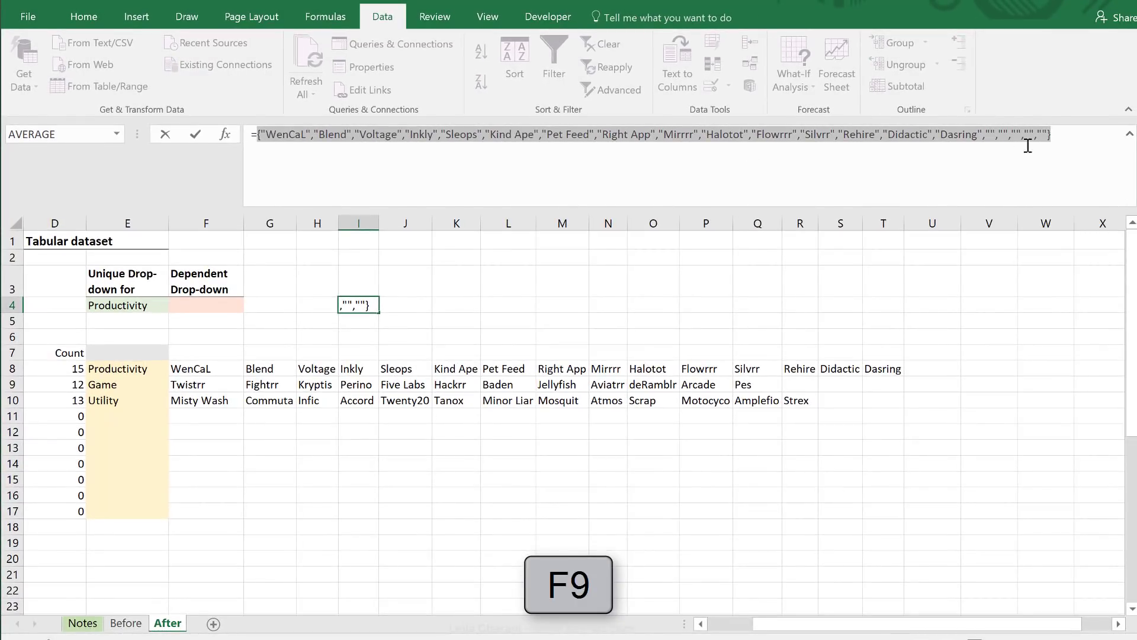
key("ctrl+z")
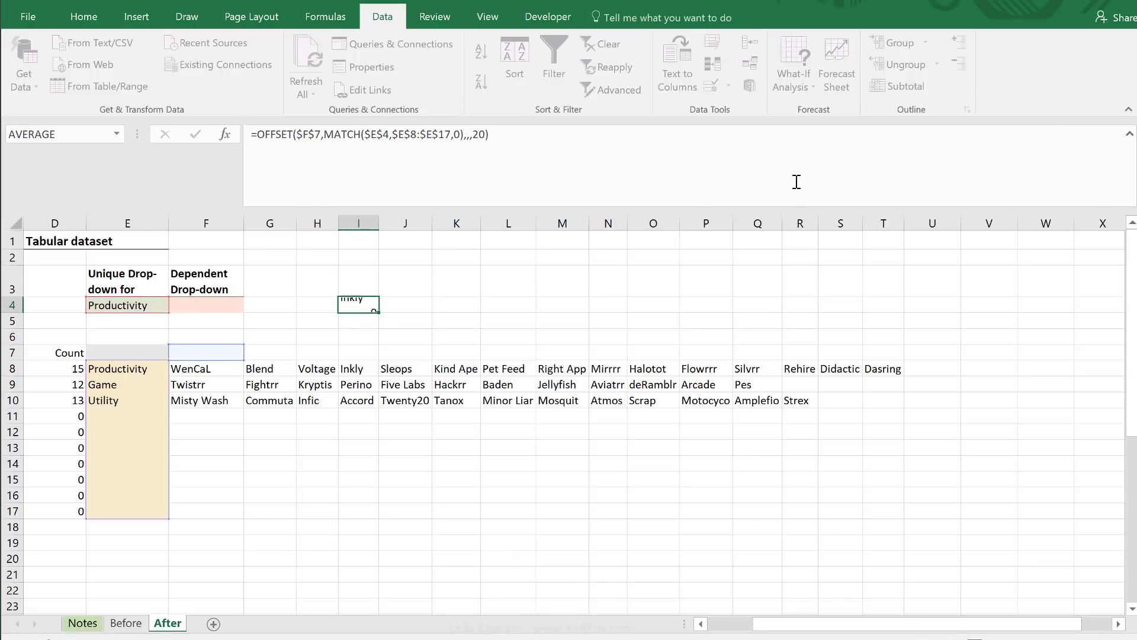
key("ctrl+z")
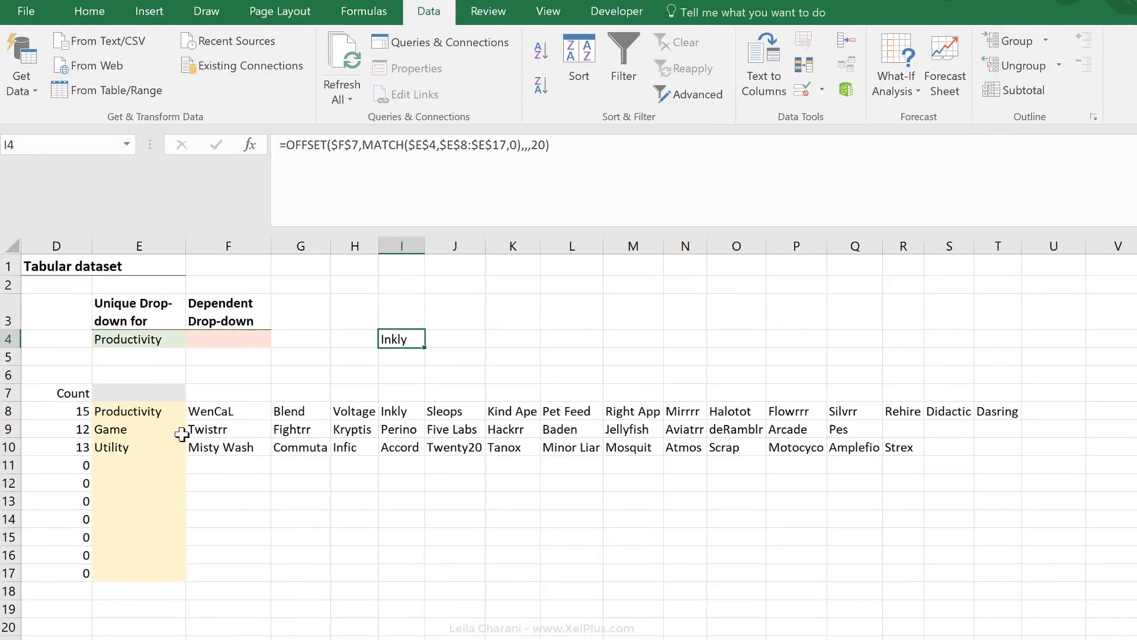
- Set the width of I4's OFFSET to COUNTIF(OFFSET($F$7,MATCH($E$4,$E$8:$E$17,0),,1,20),"?*") and enter the formula
left_click(545, 145)
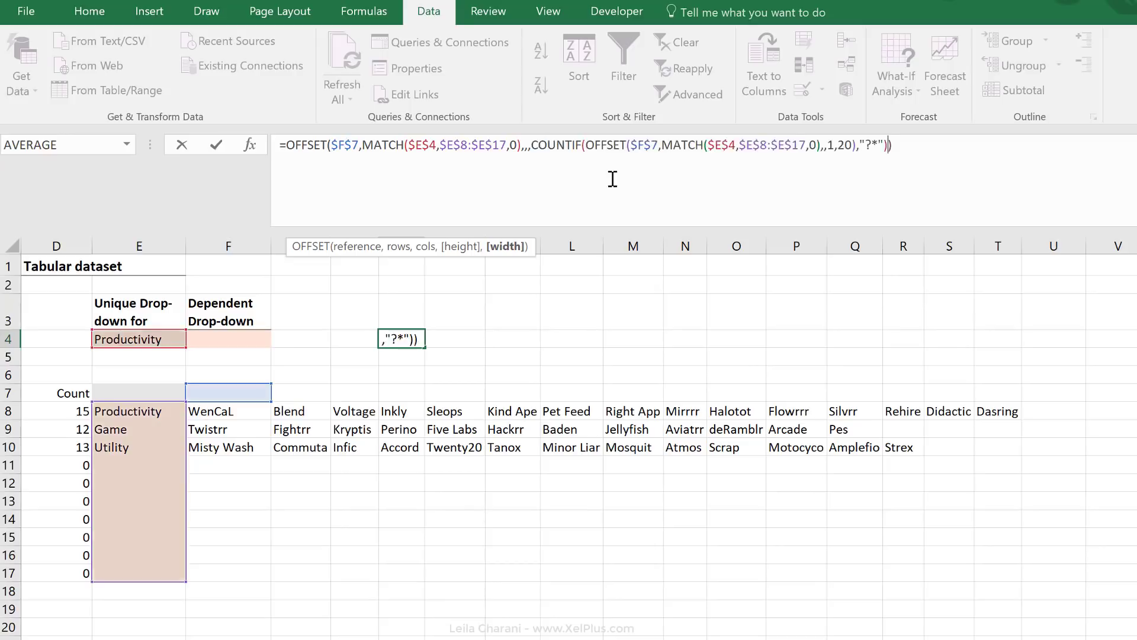
key("ctrl+Return")
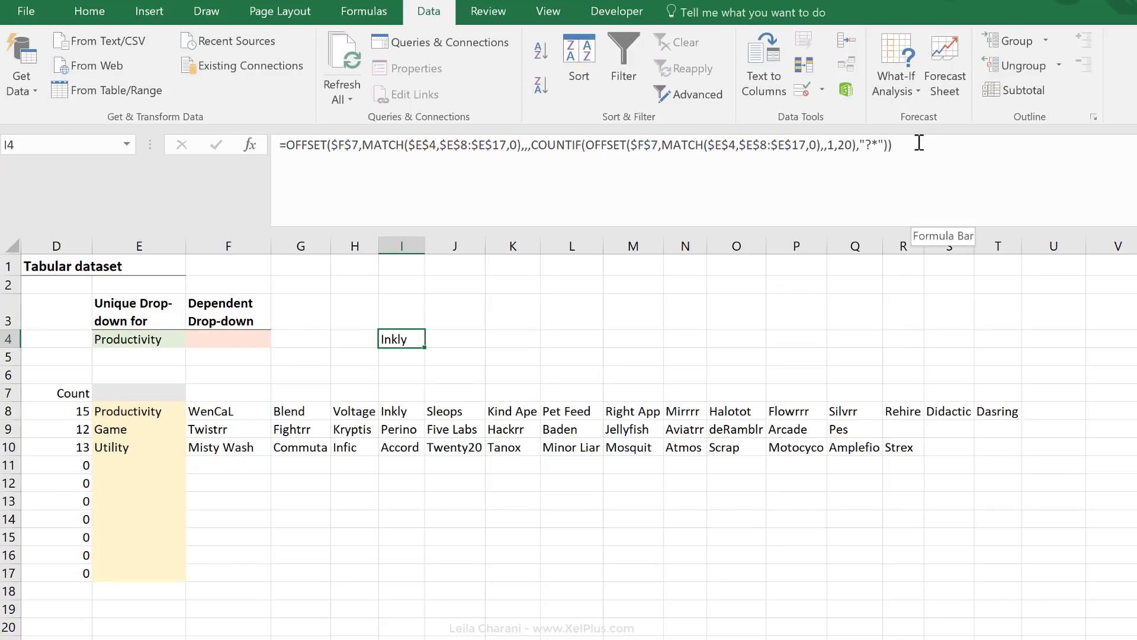
- Evaluate the revised formula in I4 to check the app array for blanks, and revert to the formula text
left_click(918, 145)
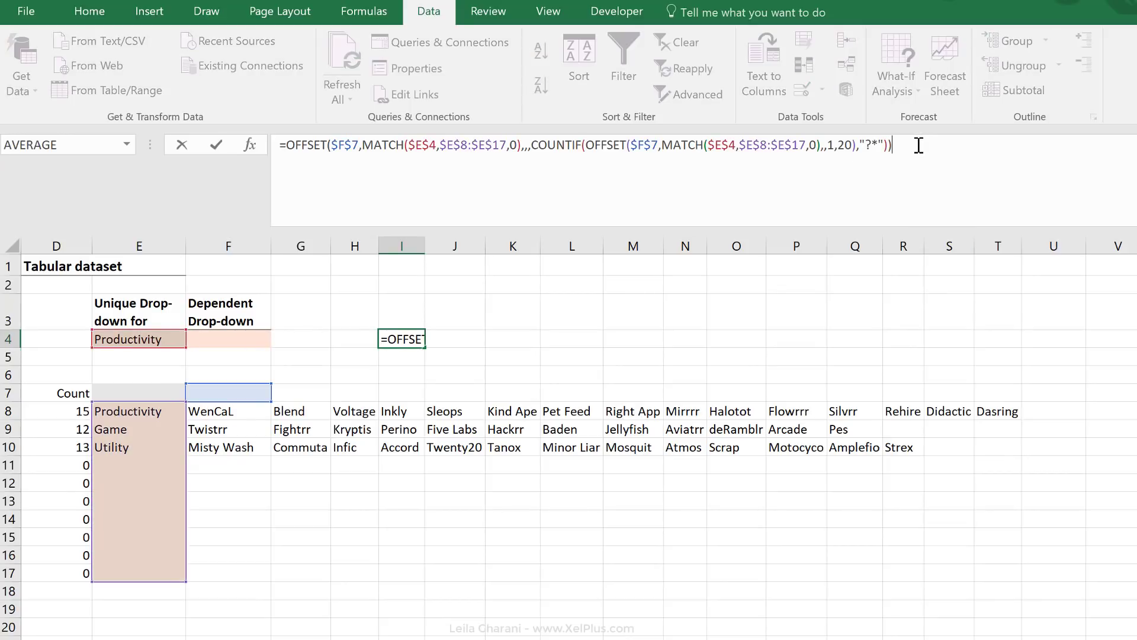
key("F9")
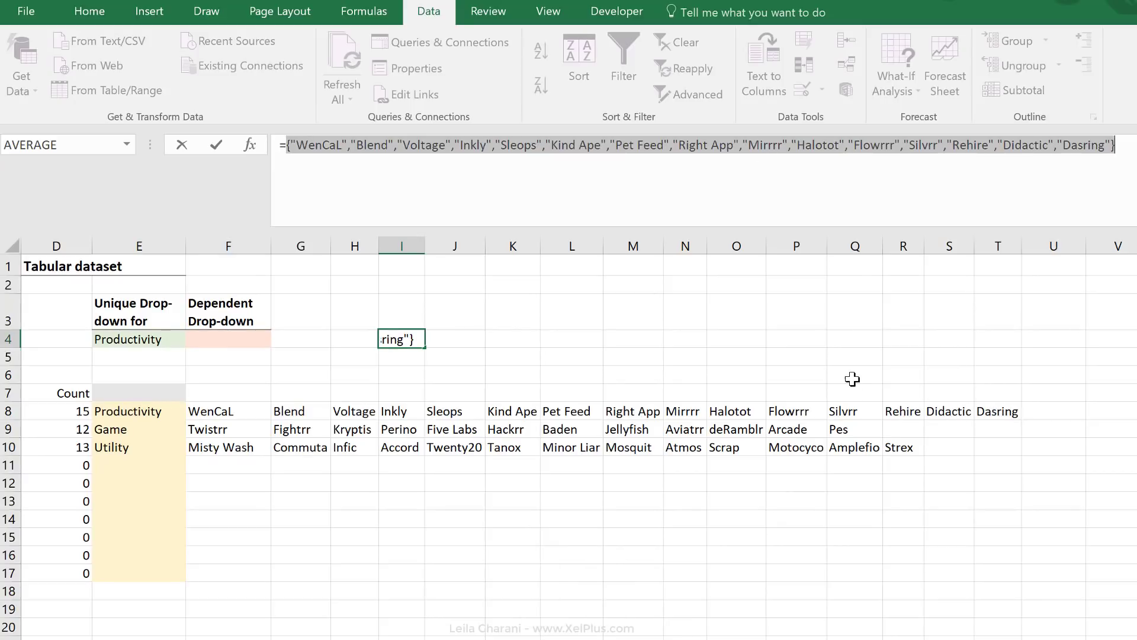
key("ctrl+z")
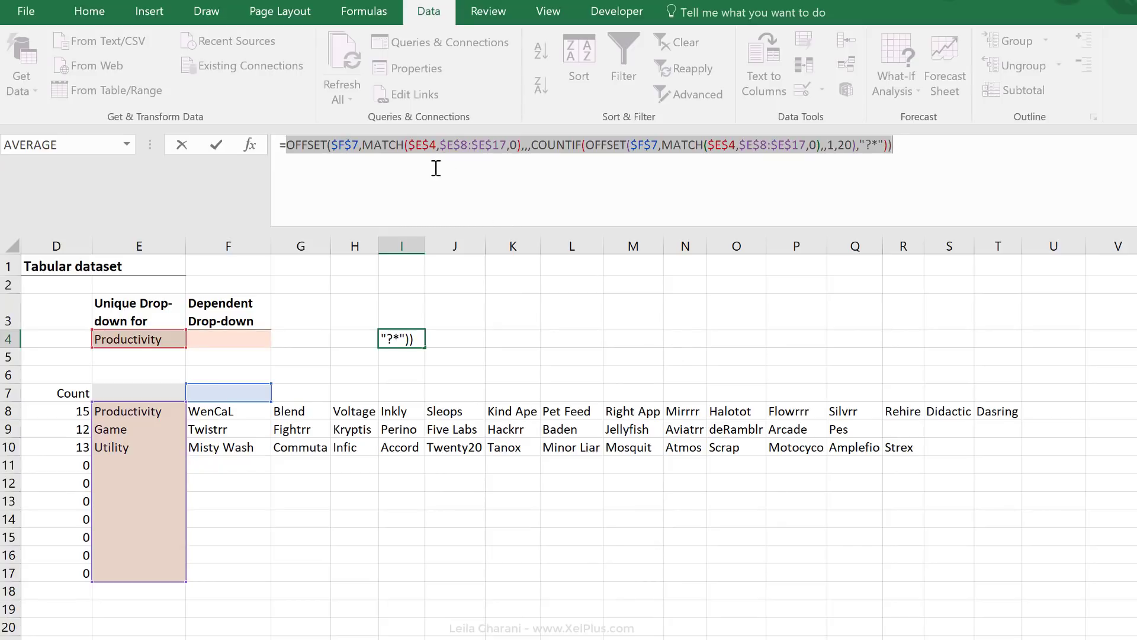
- Copy I4's complete OFFSET formula and use it as the source of a List data validation on F4
key("ctrl+c")
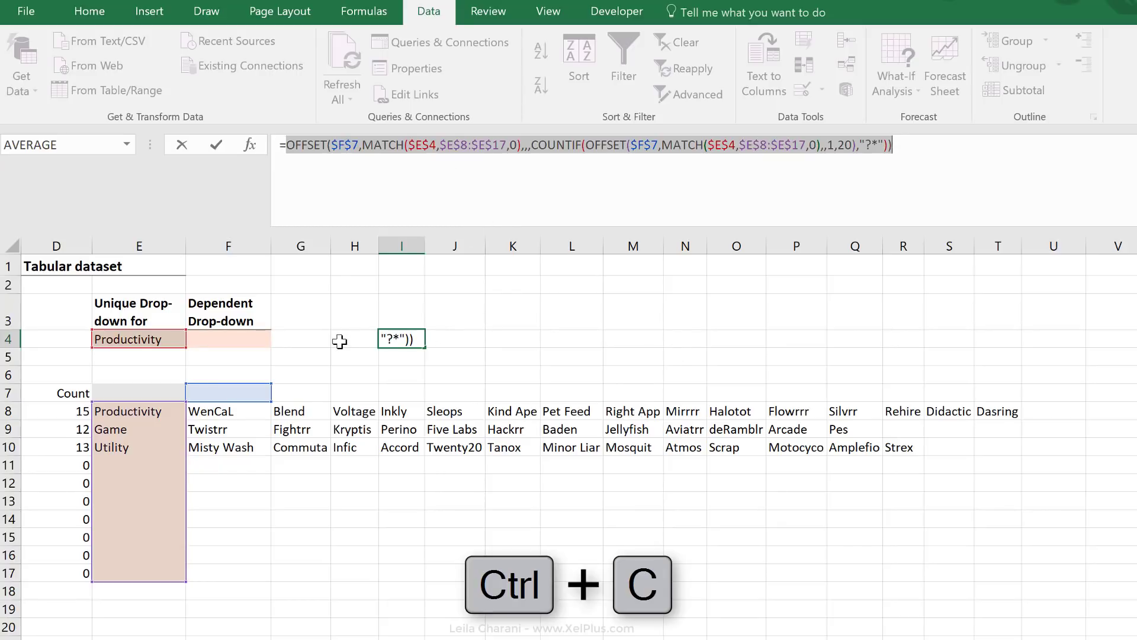
key("Escape")
left_click(228, 339)
left_click_drag(495, 230, 487, 165)
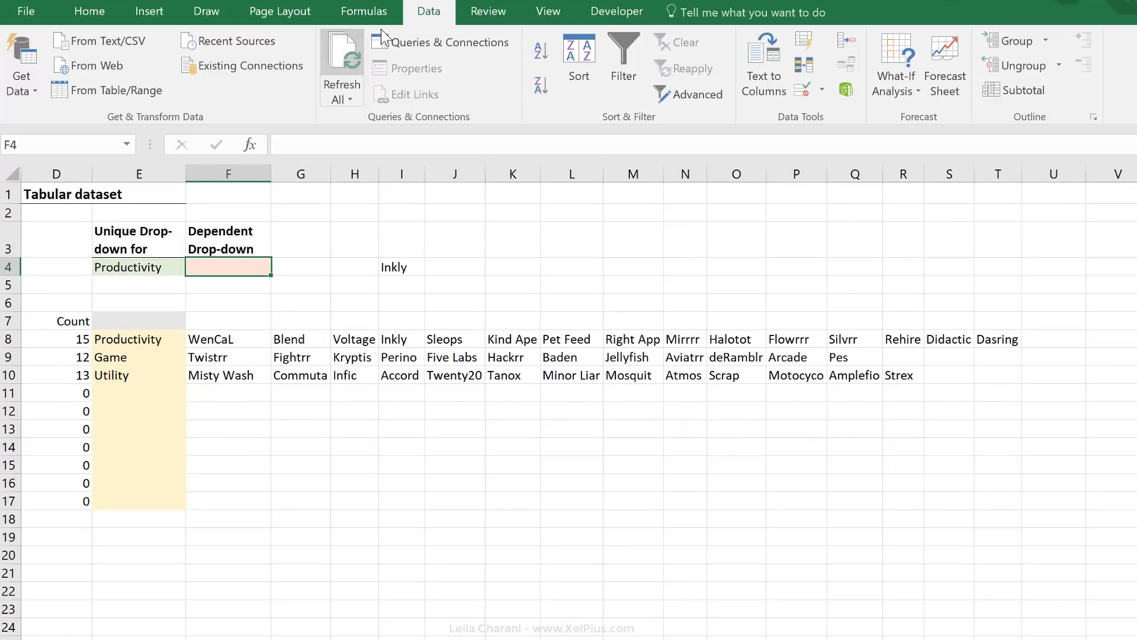
left_click(803, 89)
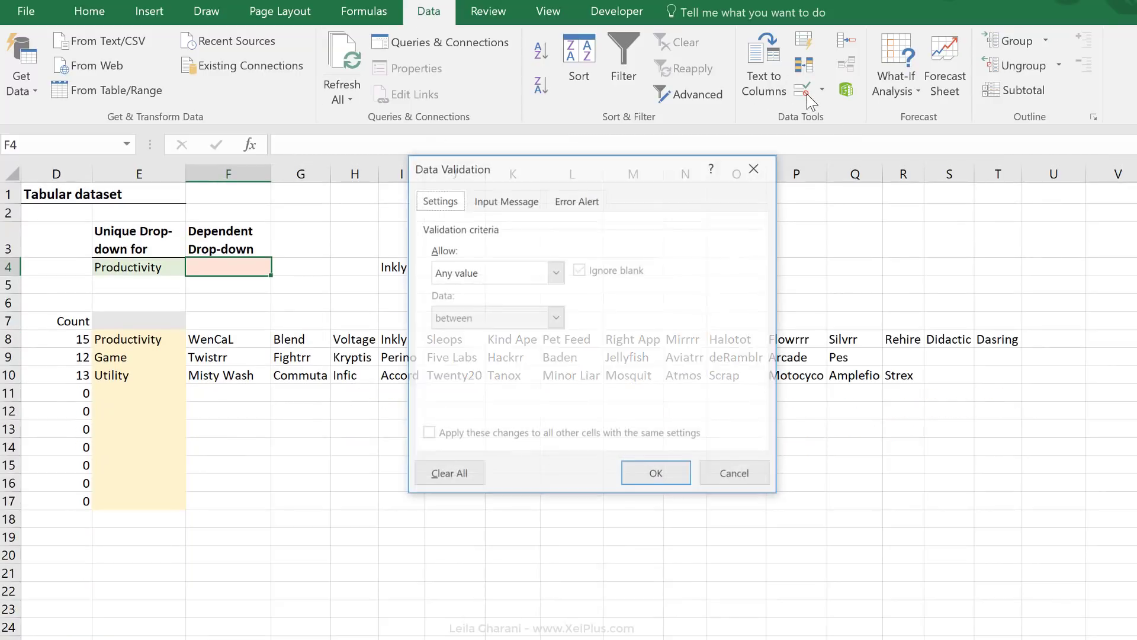
left_click(555, 272)
left_click(504, 332)
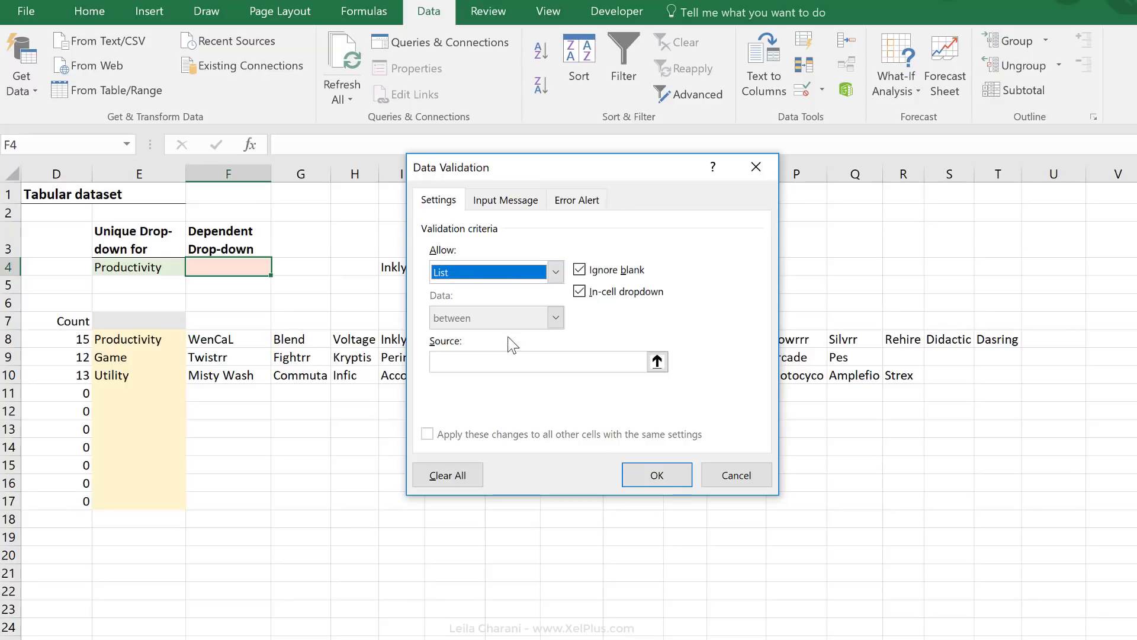
left_click(489, 363)
key("ctrl+v")
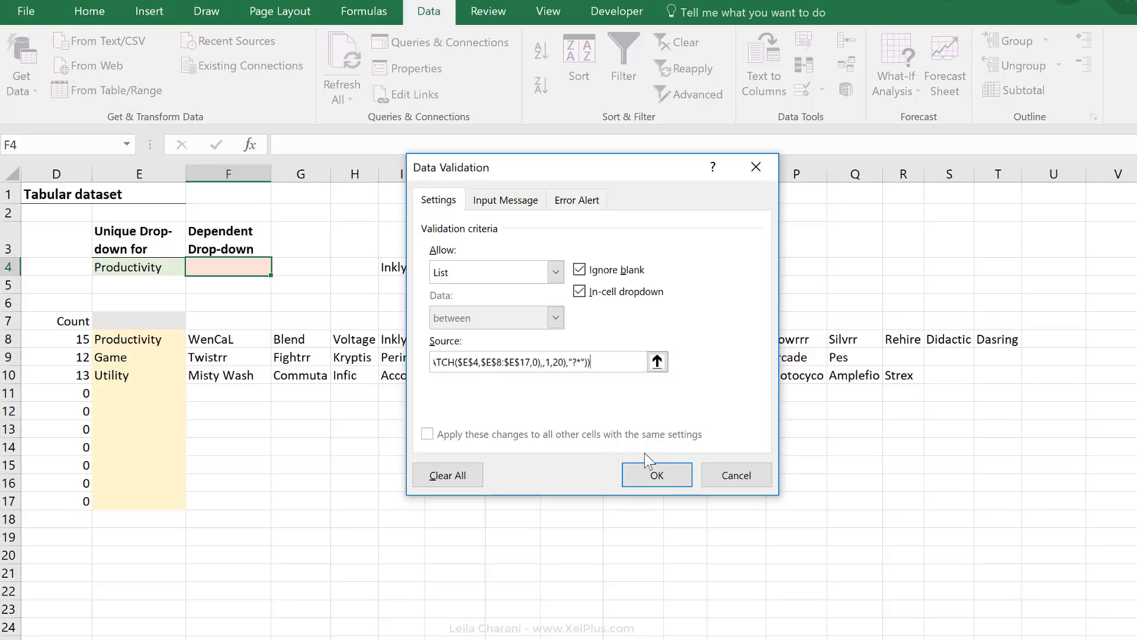
left_click(657, 475)
- Try out F4's dependent drop-down for the Productivity division and choose Didactic
left_click(278, 267)
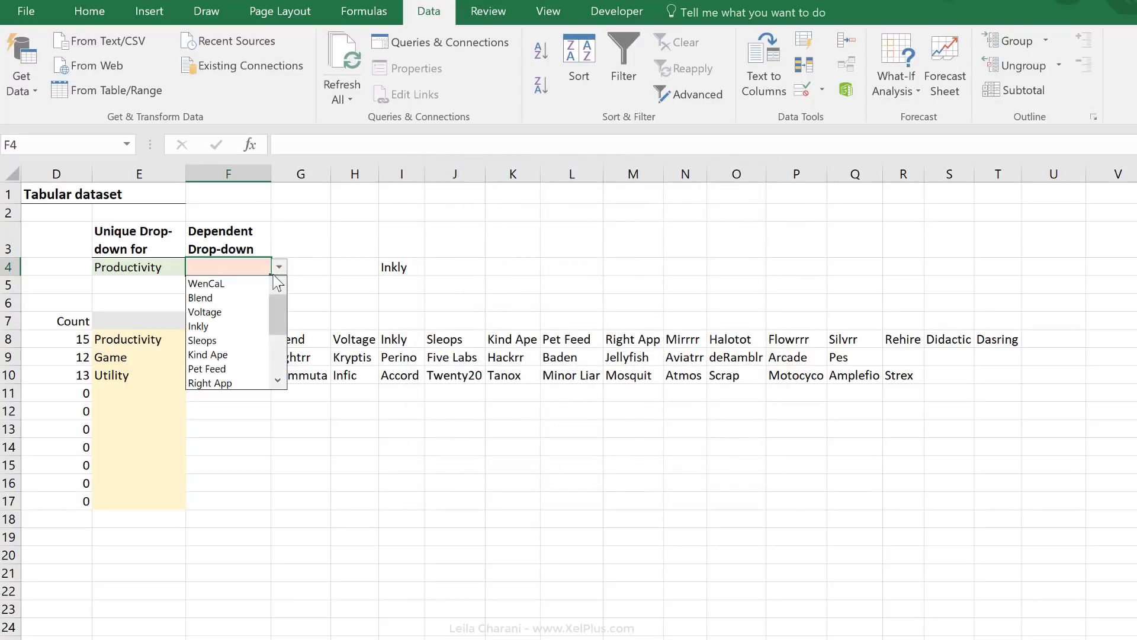
left_click(241, 444)
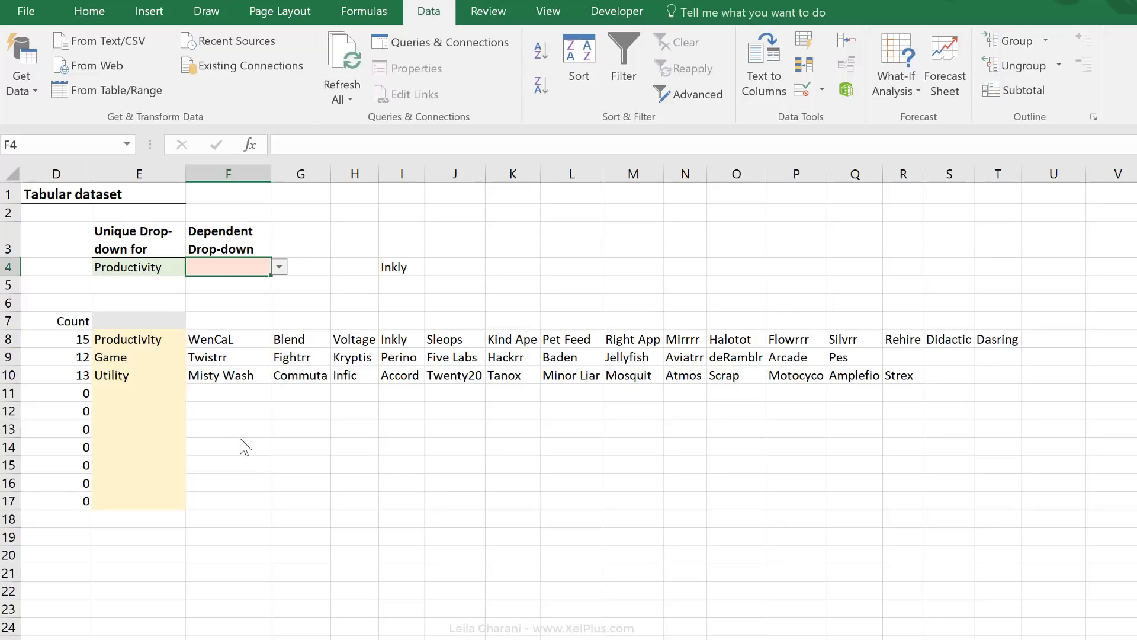
left_click(242, 441)
key("Left")
key("Left")
key("Left")
key("Left")
key("Left")
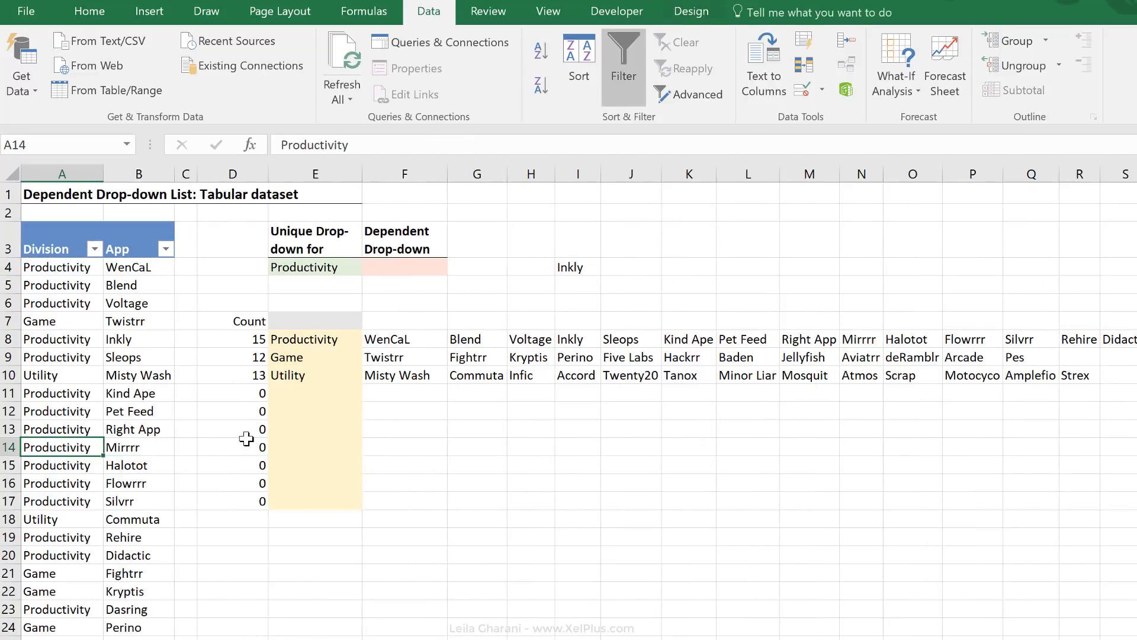
left_click(407, 266)
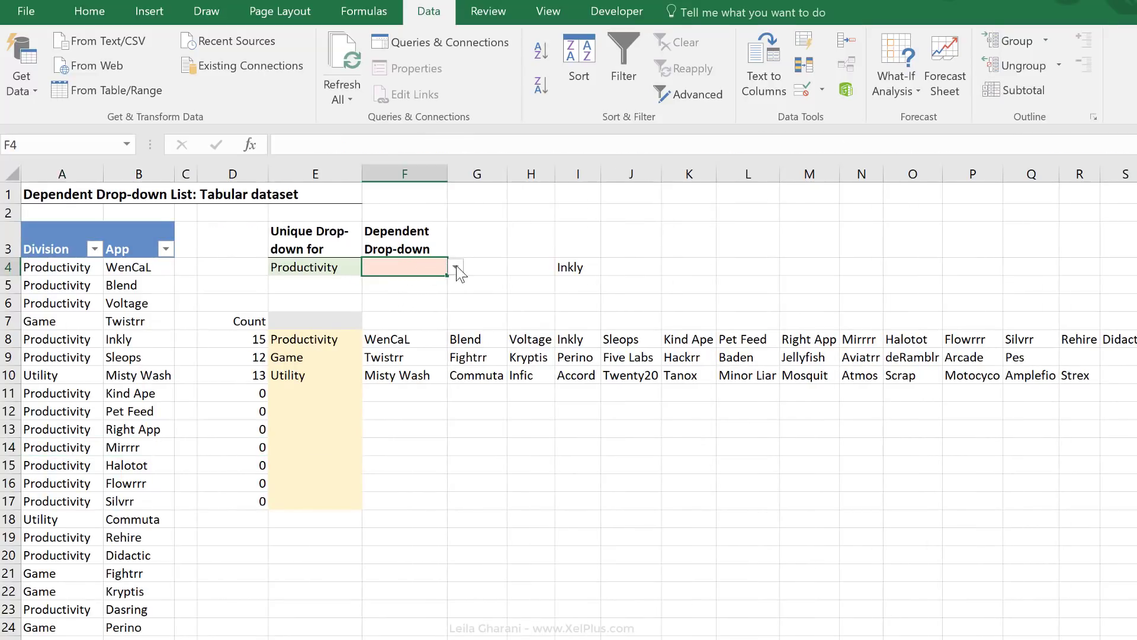
left_click(455, 267)
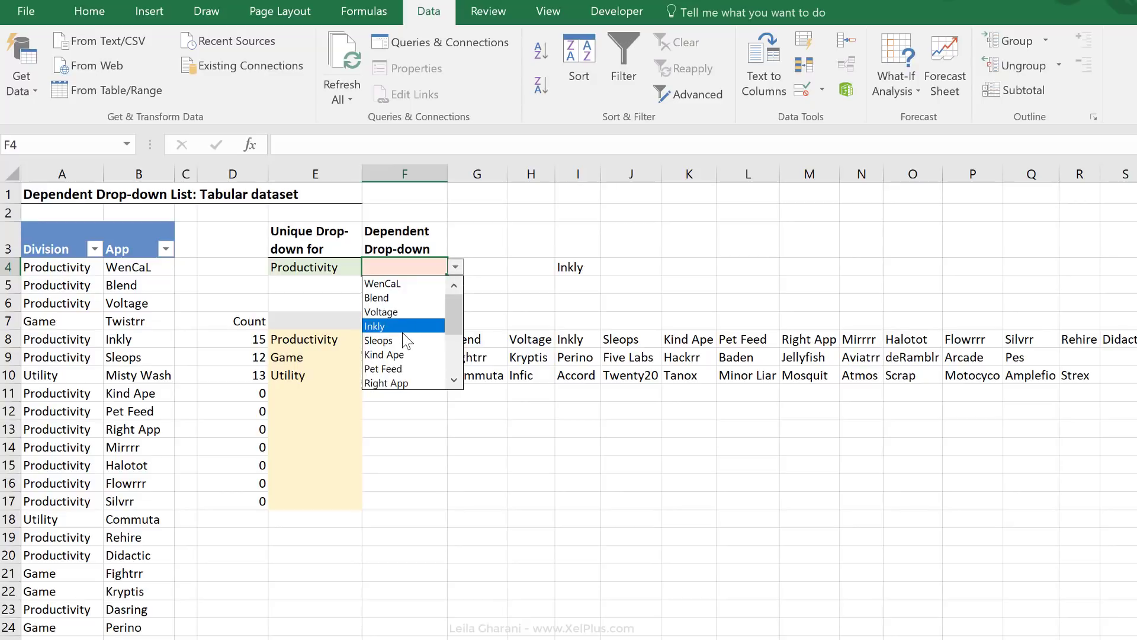
left_click(407, 384)
- Switch the division in E4 to Game and choose Hackrr from F4's dependent drop-down
left_click(333, 270)
left_click(370, 268)
left_click(329, 297)
left_click(433, 268)
left_click(455, 267)
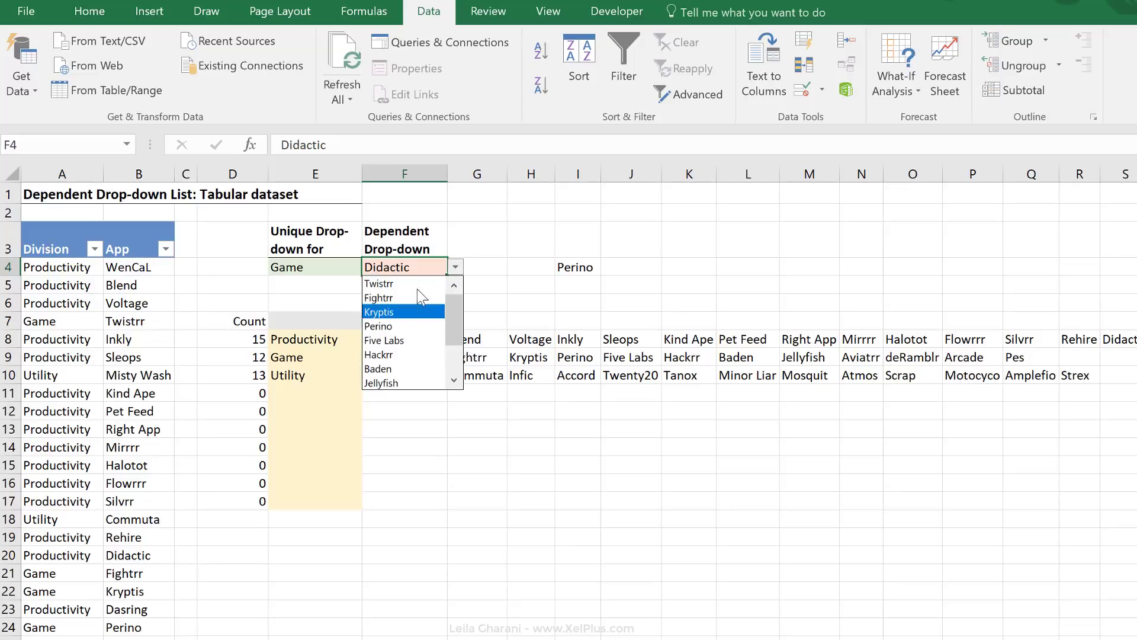
left_click(404, 352)
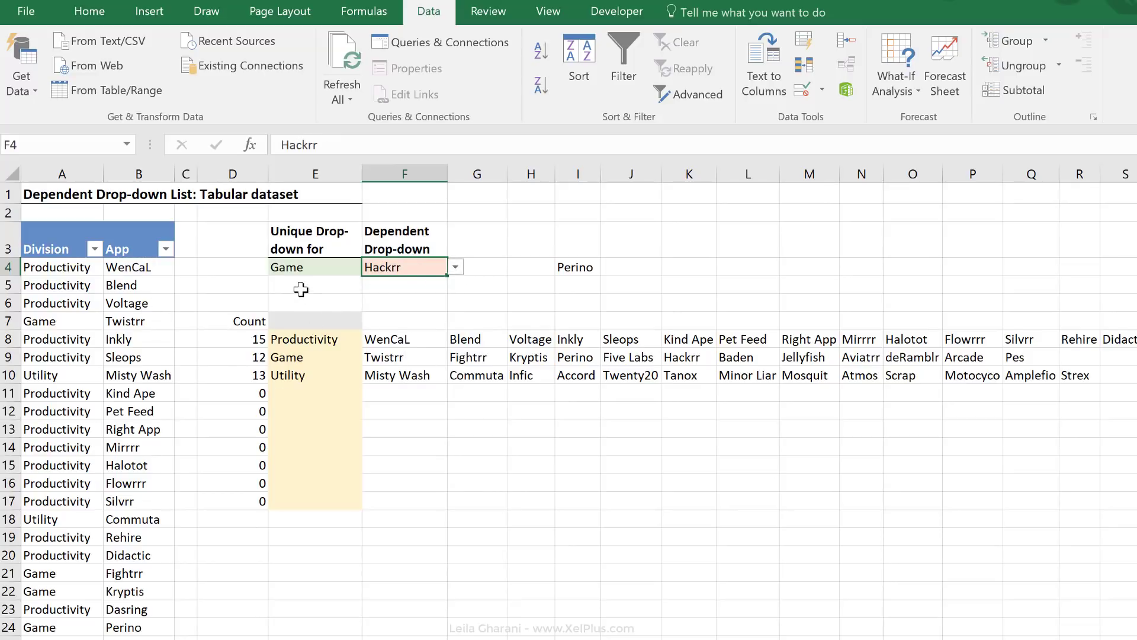
- Delete the helper OFFSET formula from I4
left_click(573, 268)
key("Delete")
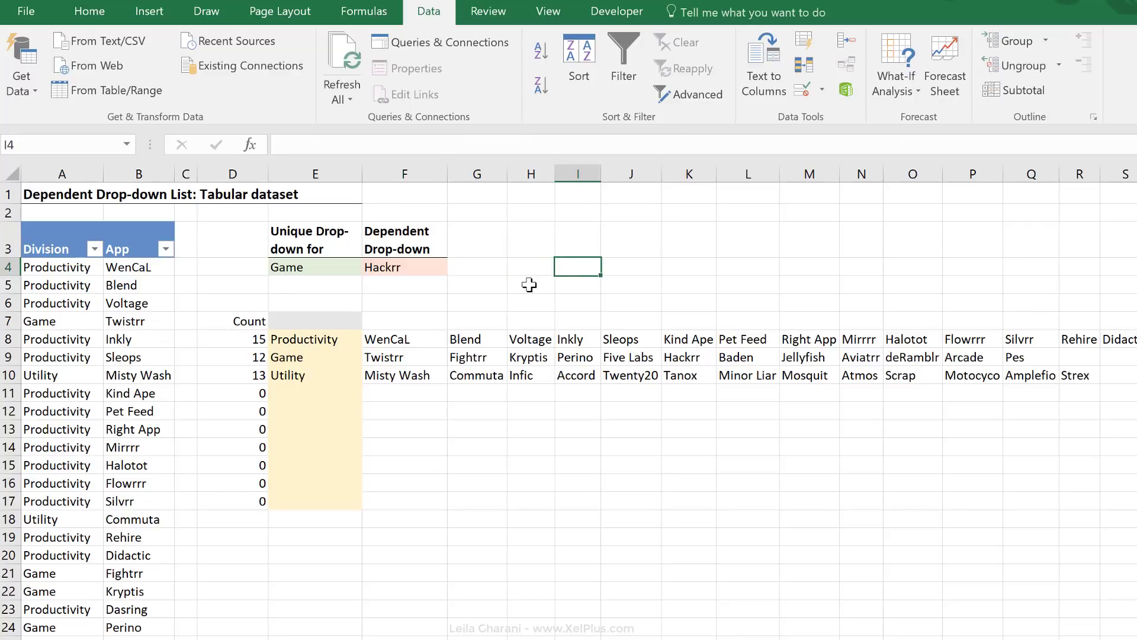
left_click(525, 284)
- Append two rows below the Division/App table: Game with Rocket in row 44 and New with Hello in row 45
scroll(335, 367, "down", 7)
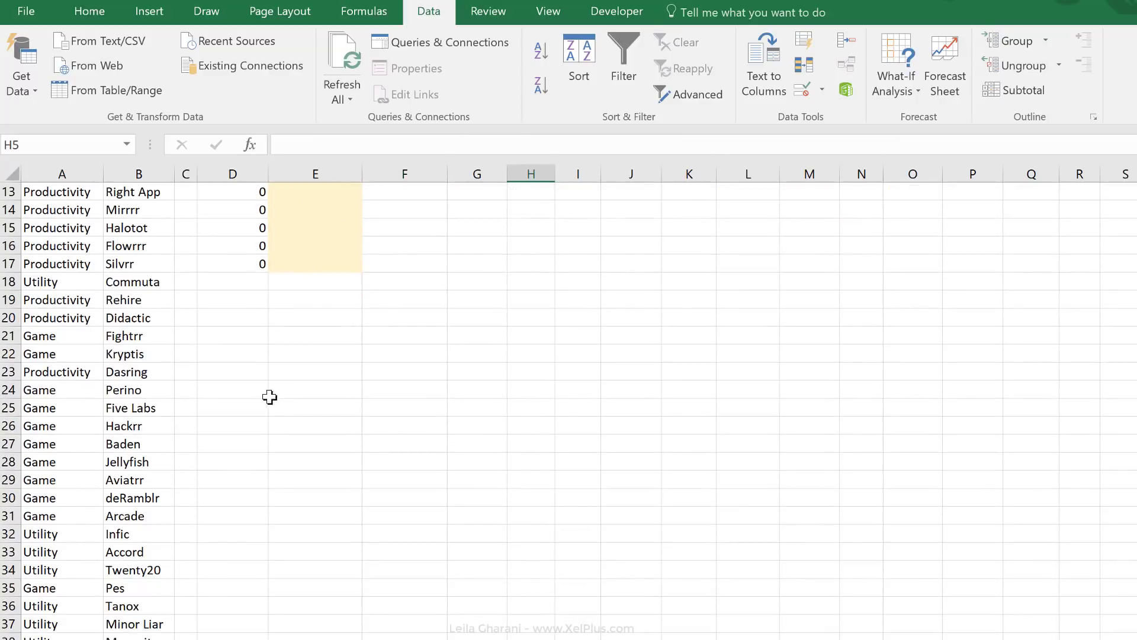
left_click(79, 586)
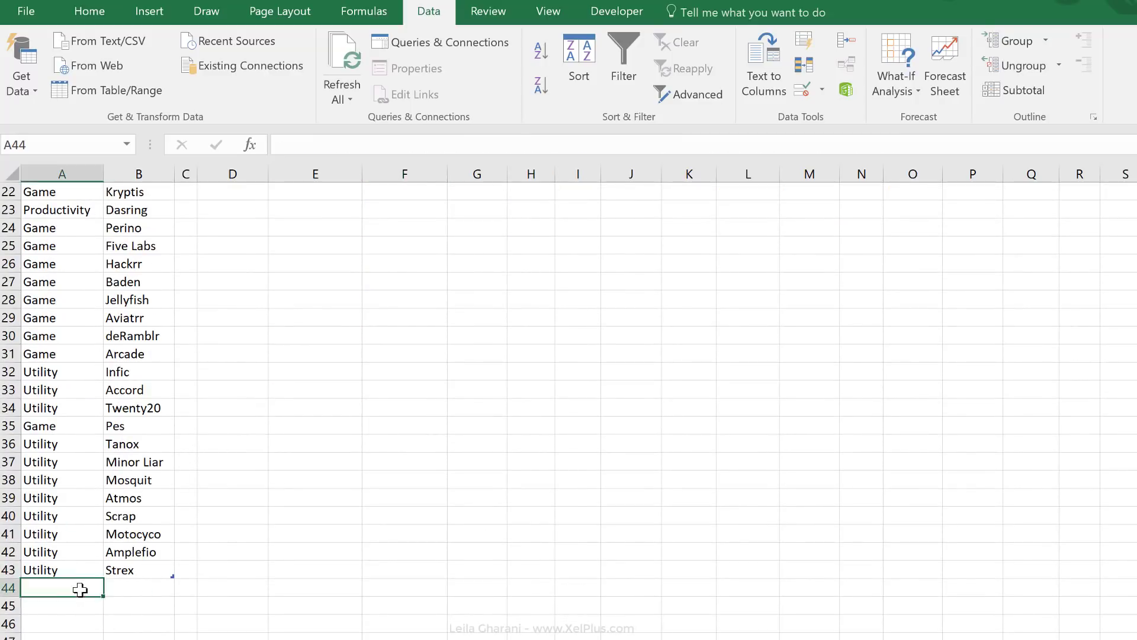
type("Game")
key("Tab")
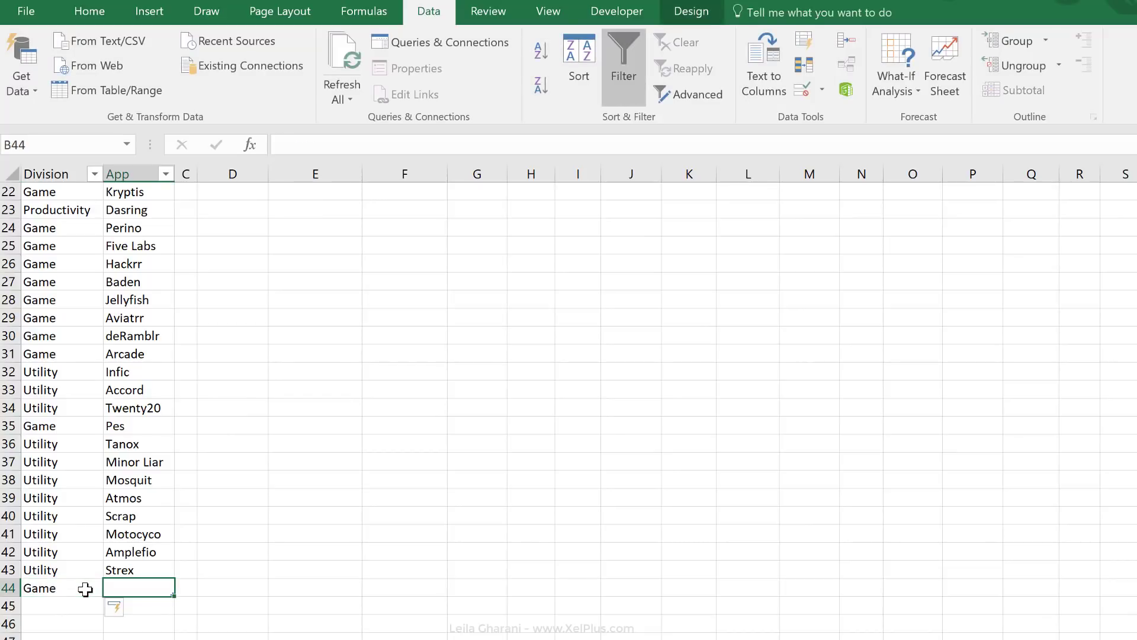
type("Rocket")
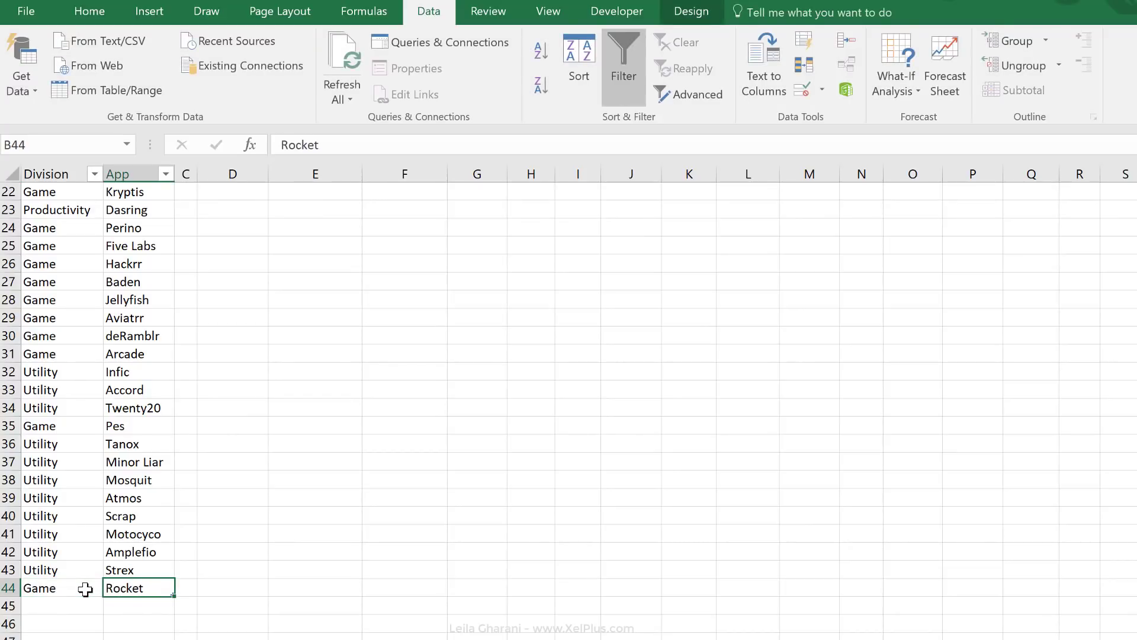
left_click(85, 588)
key("Return")
type("New")
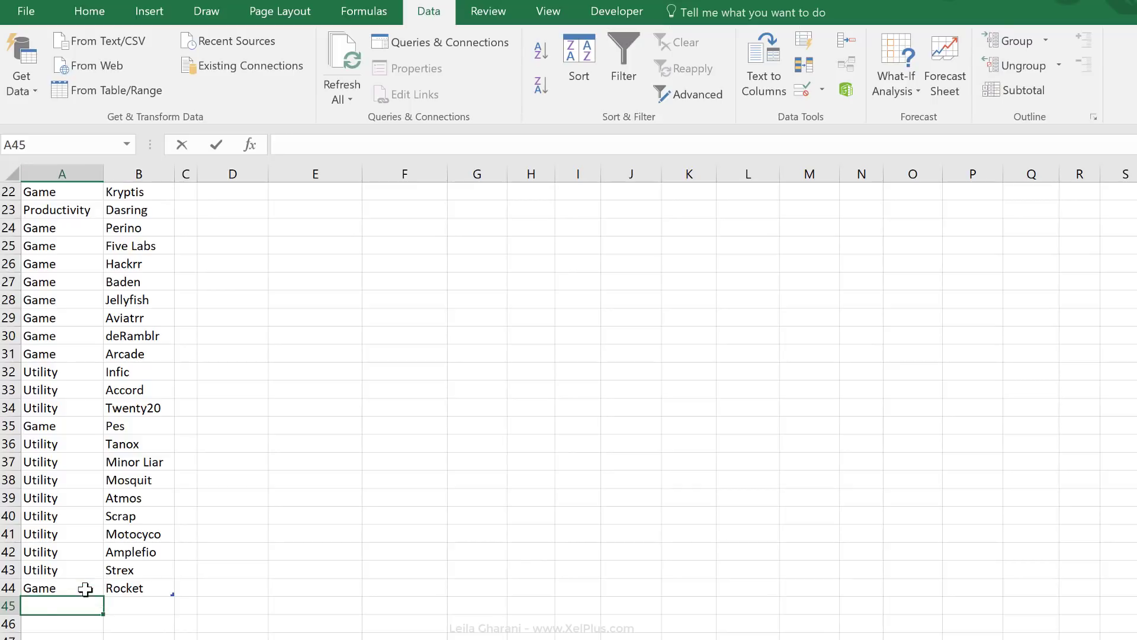
key("ctrl+Return")
type("Hello")
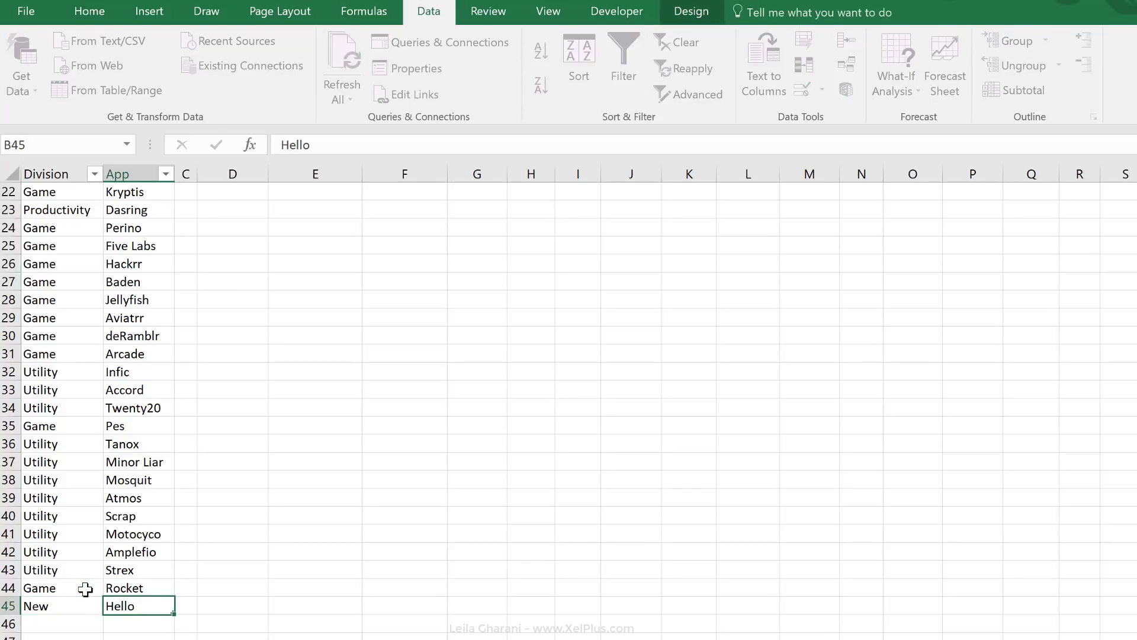
- Check the division lists and F4's Game drop-down for the added app Rocket, keeping the current selection
scroll(326, 511, "up", 7)
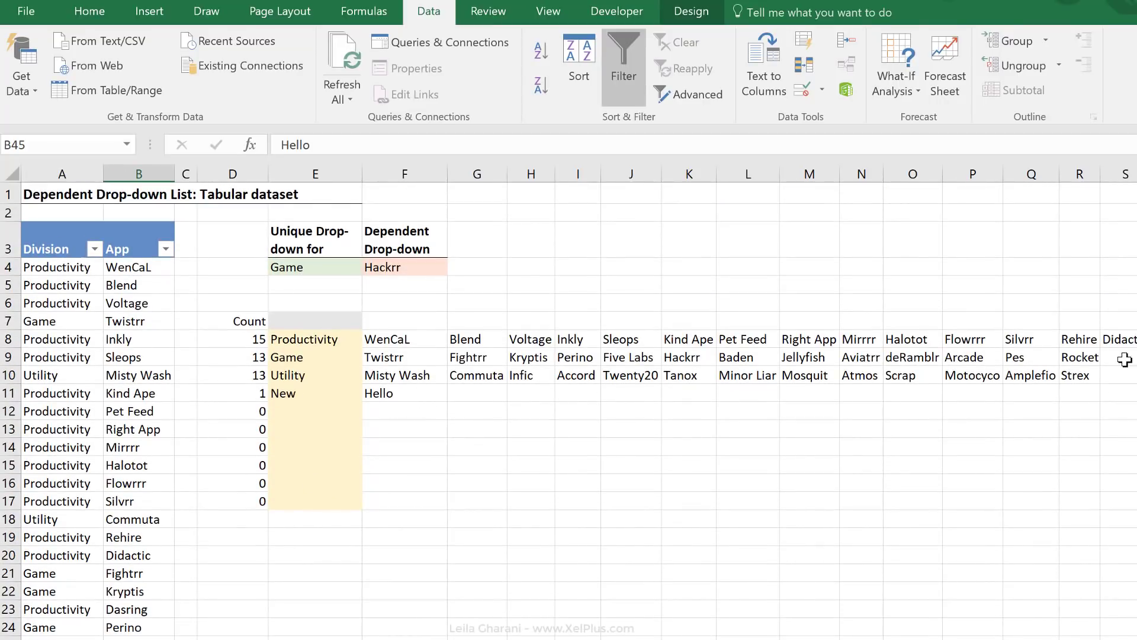
left_click(292, 266)
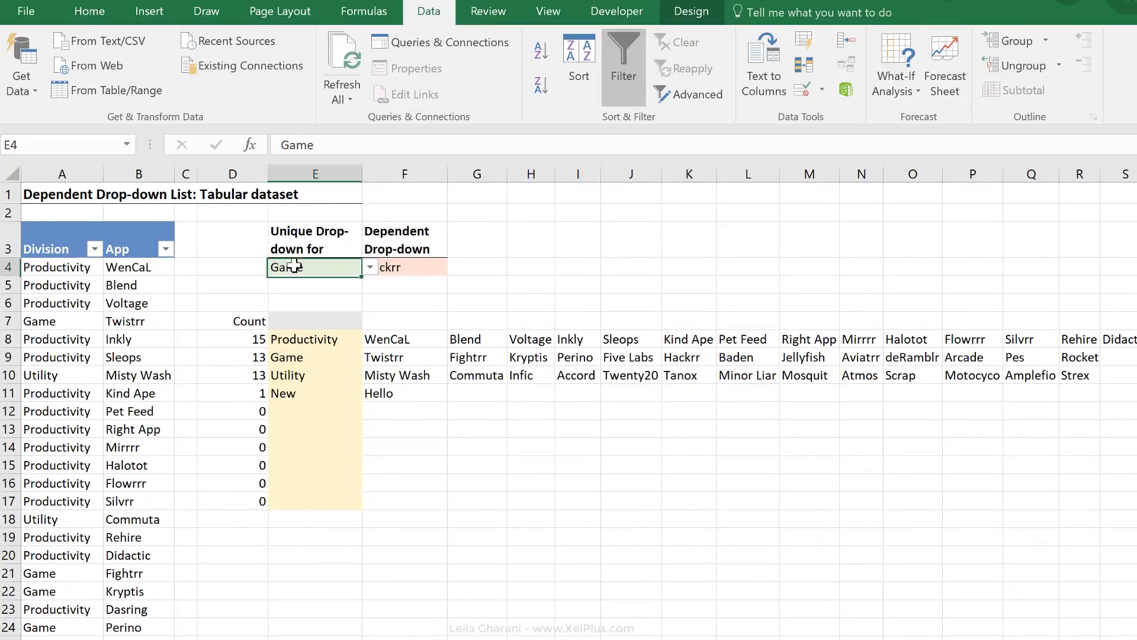
left_click(374, 267)
left_click(455, 267)
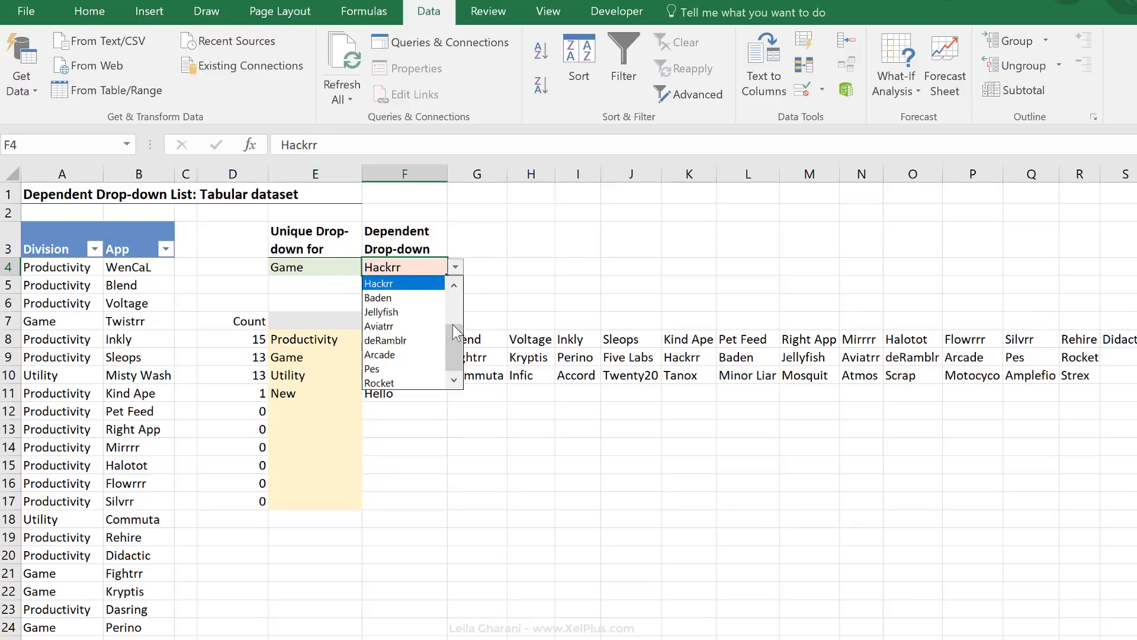
key("Escape")
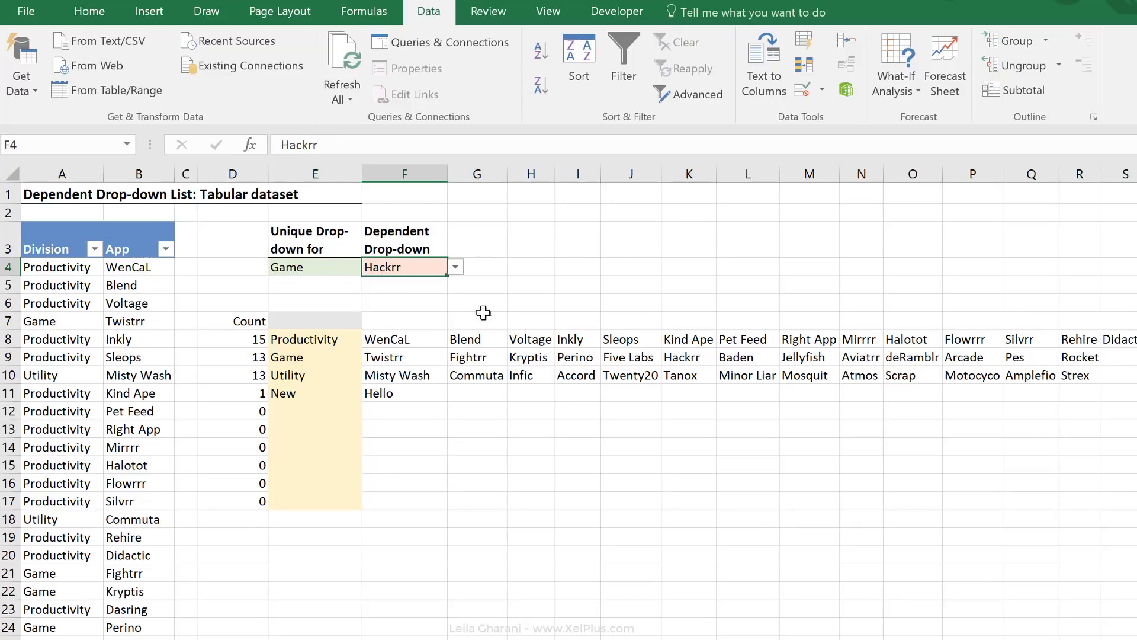
- Set the division in E4 to New and choose Hello from F4's dependent drop-down
left_click(319, 270)
left_click(370, 267)
left_click(308, 327)
left_click(407, 267)
left_click(455, 267)
left_click(418, 284)
left_click(408, 300)
left_click(386, 284)
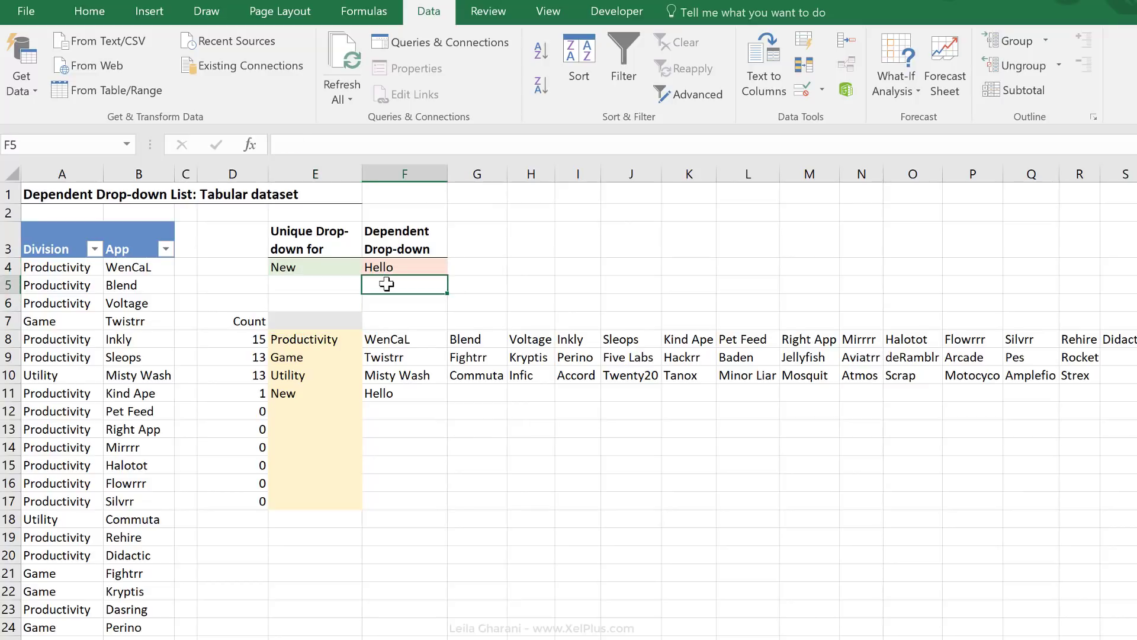